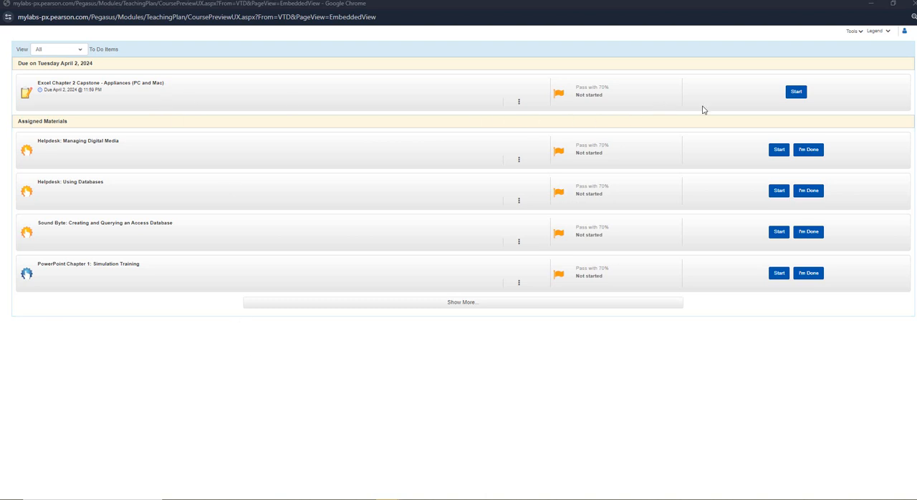
Step: Start the assignment Excel Chapter 2 Capstone - Appliances (PC and Mac) from the to-do list
click(796, 94)
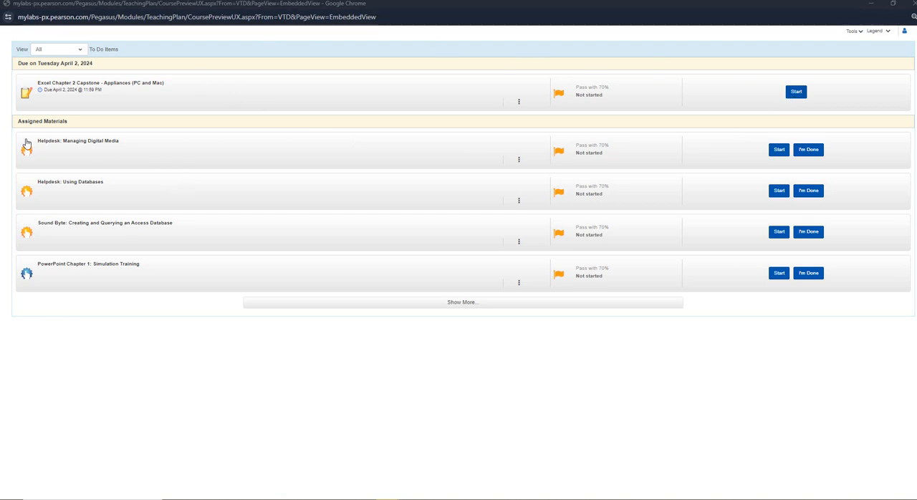
drag(185, 181, 530, 151)
click(617, 155)
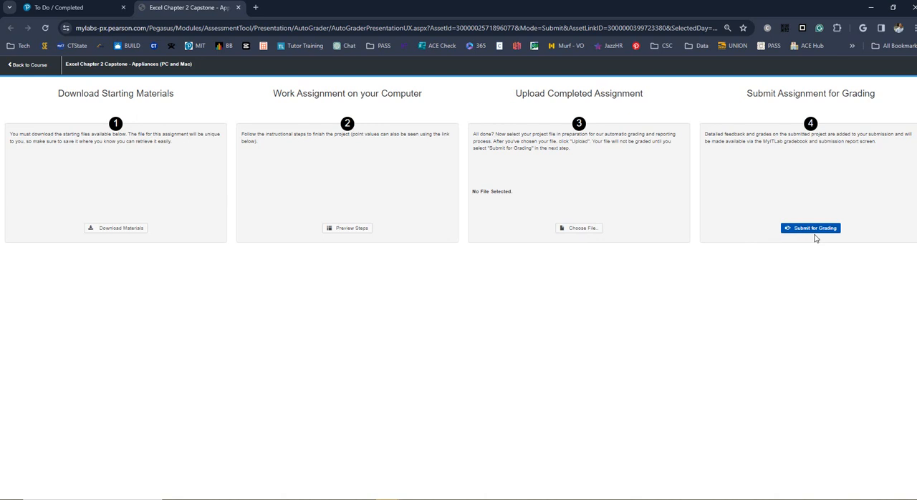
Step: Download all starting material files for the assignment and close the download dialog
click(121, 228)
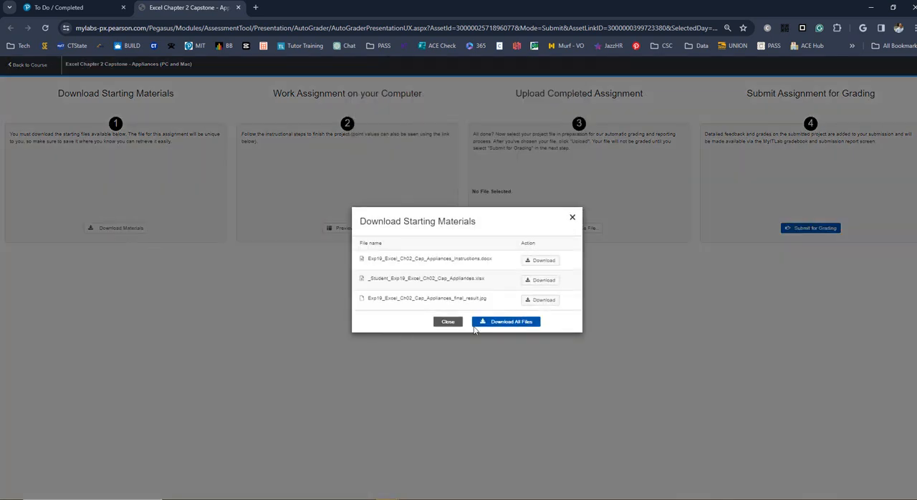
click(517, 327)
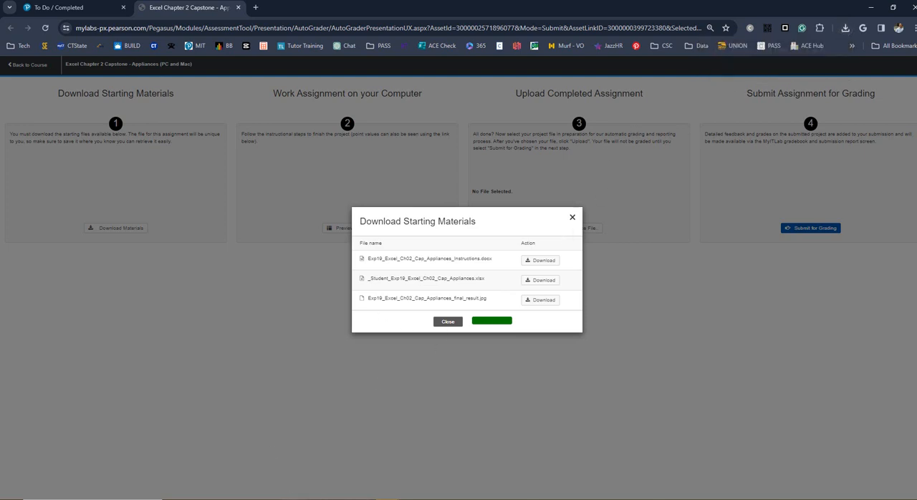
click(447, 322)
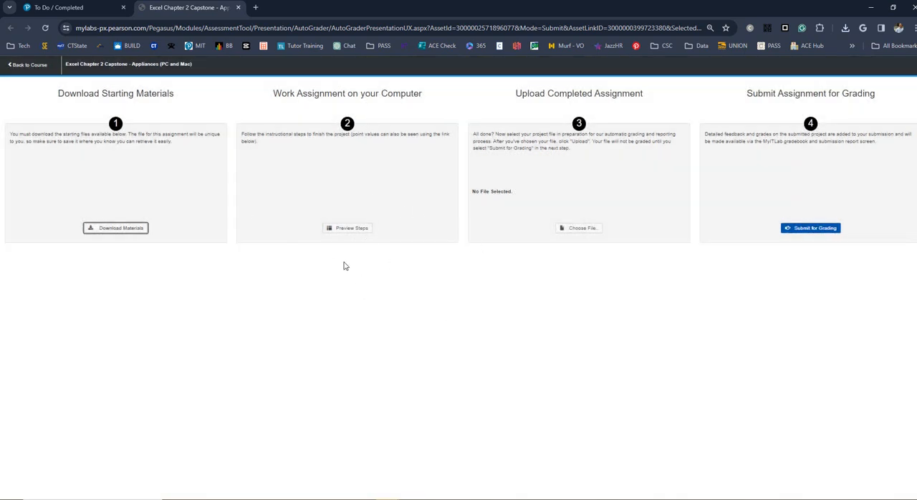
Step: Preview the assignment instructions with their point values, then close the preview
click(360, 228)
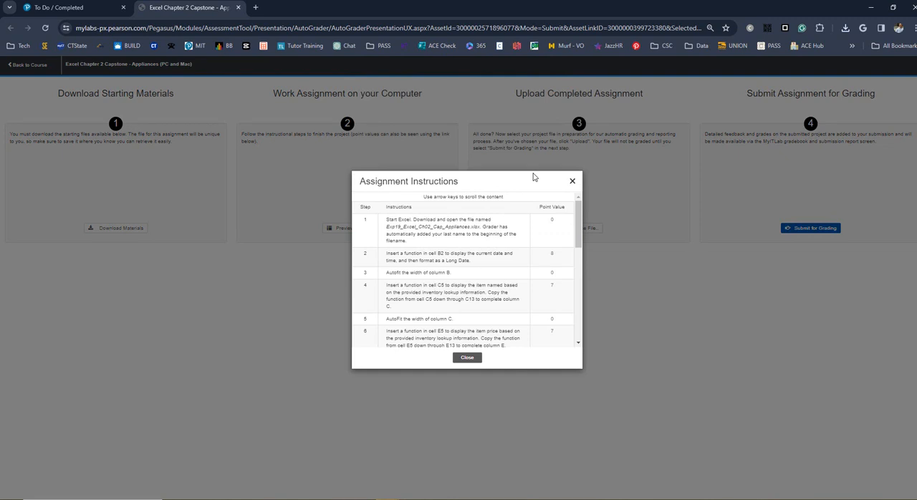
drag(531, 186, 388, 183)
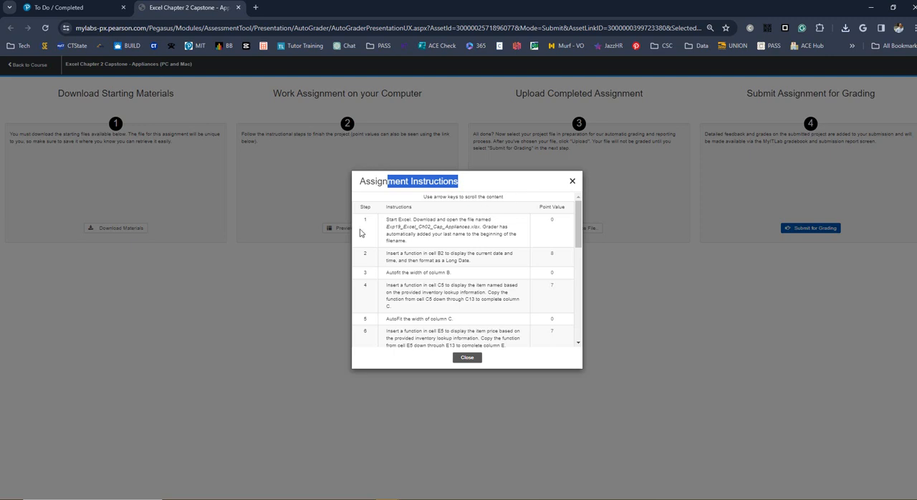
click(467, 357)
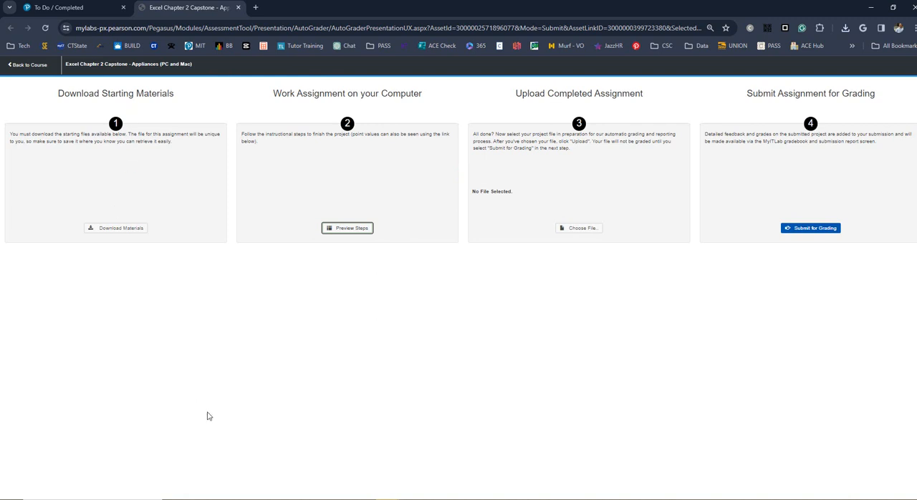
Step: Switch to File Explorer and open the downloaded _Student_Exp19_Excel_Ch02_Cap_Appliances archive in the Downloads folder
mouse_move(316, 499)
key(alt+Tab)
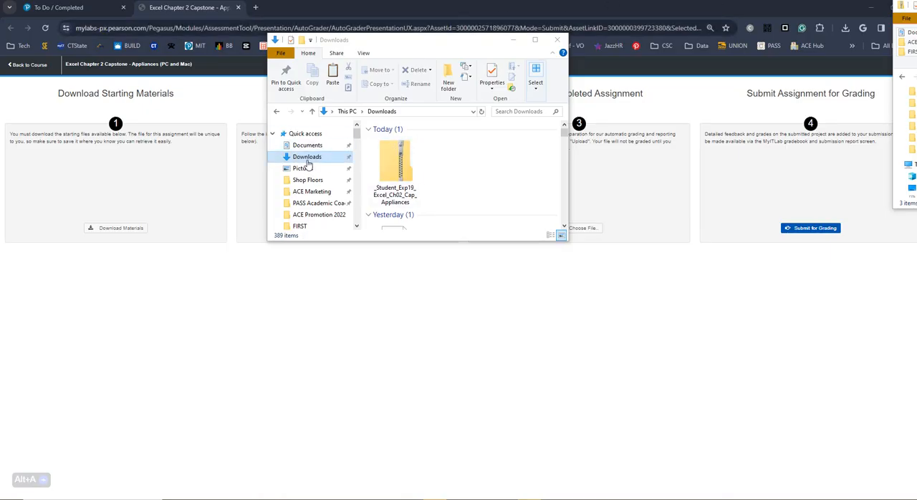
double_click(394, 188)
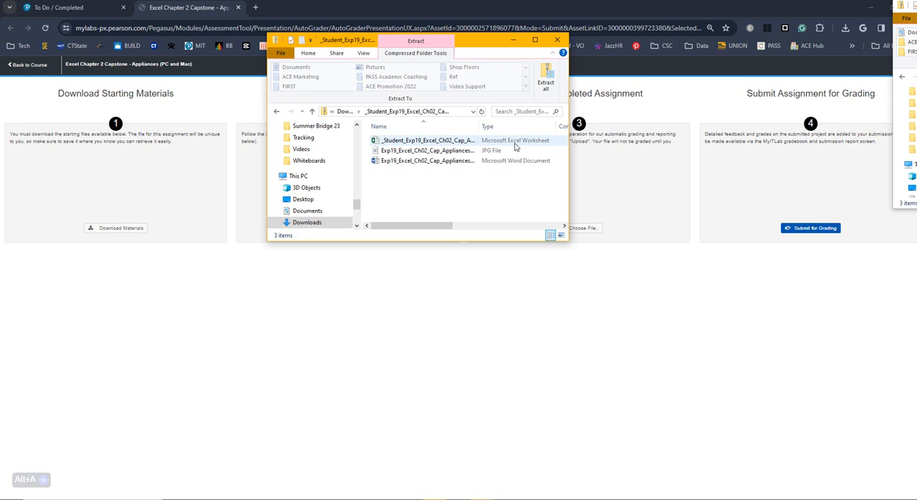
Step: Open the final result JPG in Paint, widen its window to view the columns through Monthly Payment, and undo the stray brush stroke
click(427, 150)
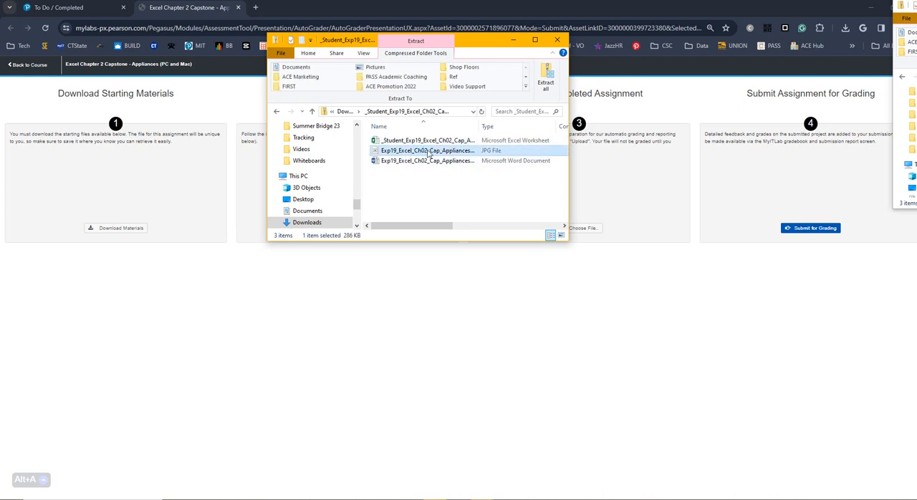
double_click(427, 150)
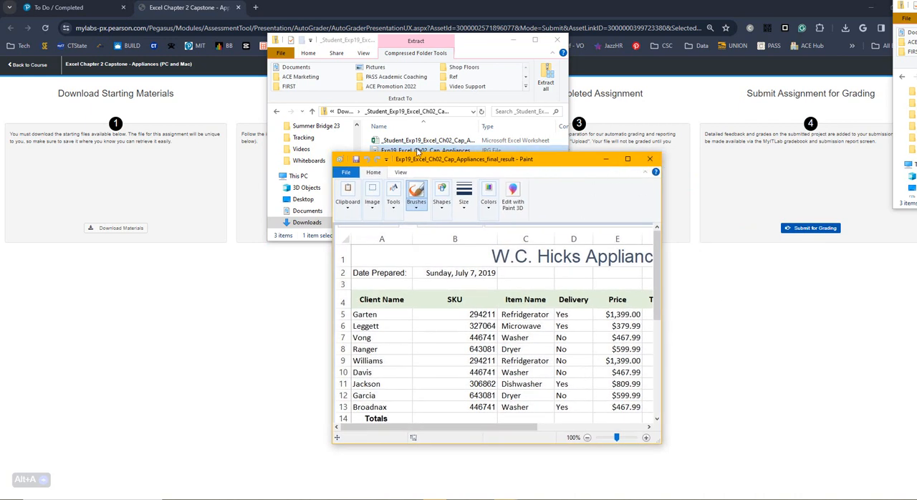
mouse_move(475, 165)
mouse_down()
mouse_move(468, 155)
mouse_move(464, 195)
mouse_up()
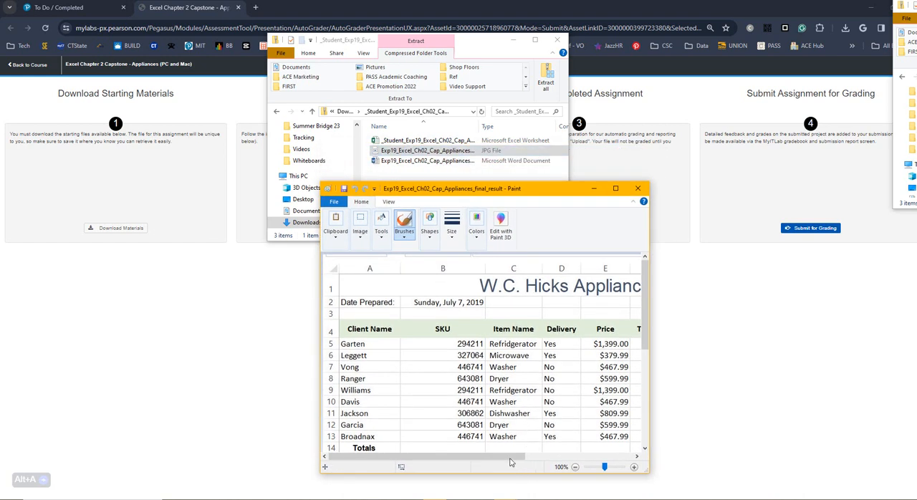
mouse_move(511, 462)
mouse_down()
mouse_move(675, 469)
mouse_move(724, 499)
mouse_up()
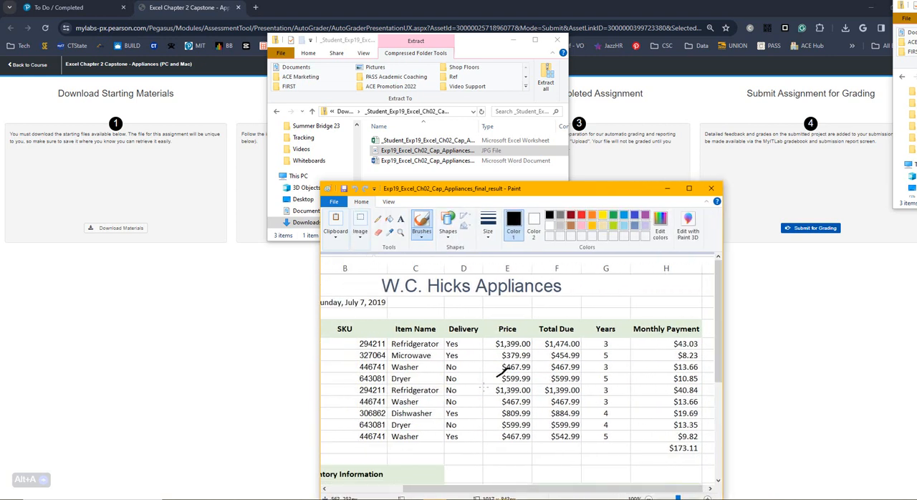
drag(484, 388, 478, 394)
key(ctrl+z)
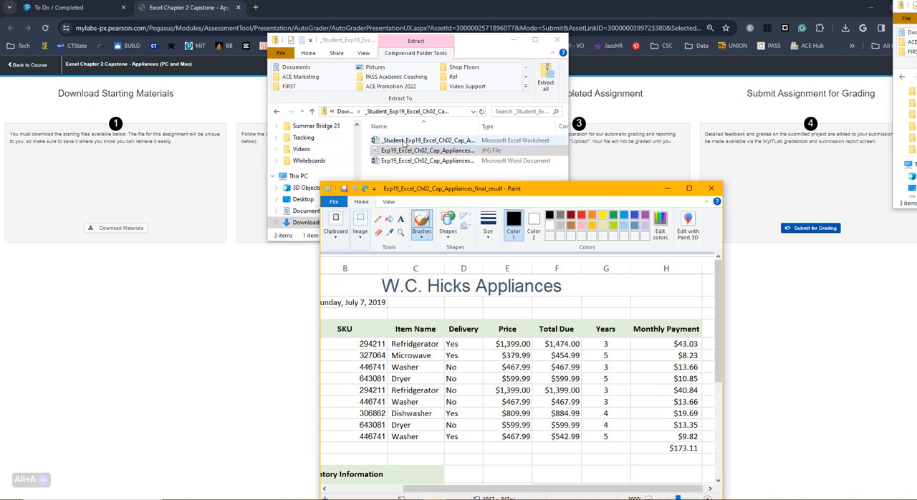
drag(598, 192, 555, 262)
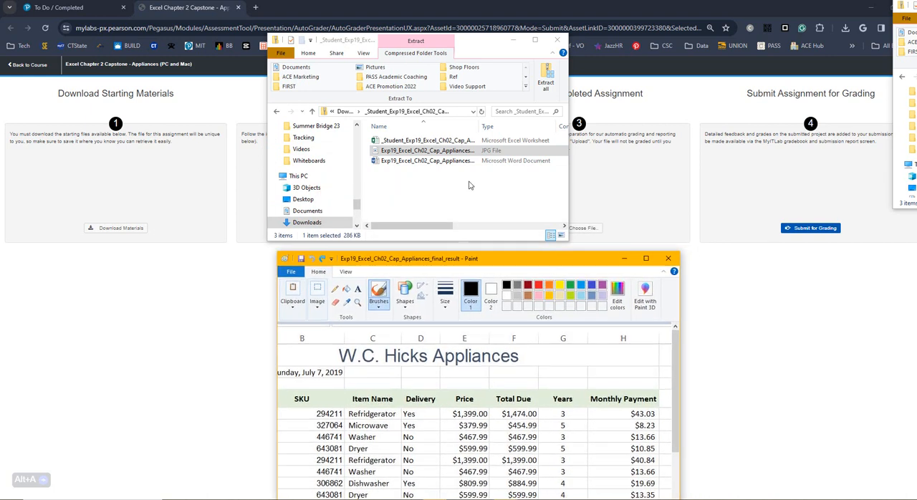
Step: Open the Word instructions document from the archive and move the final result image onto the other screen
click(441, 162)
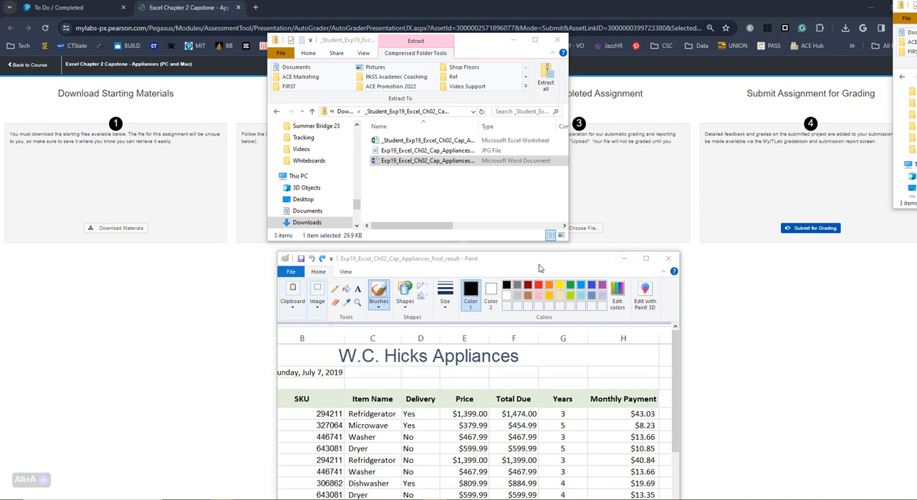
drag(540, 267, 505, 140)
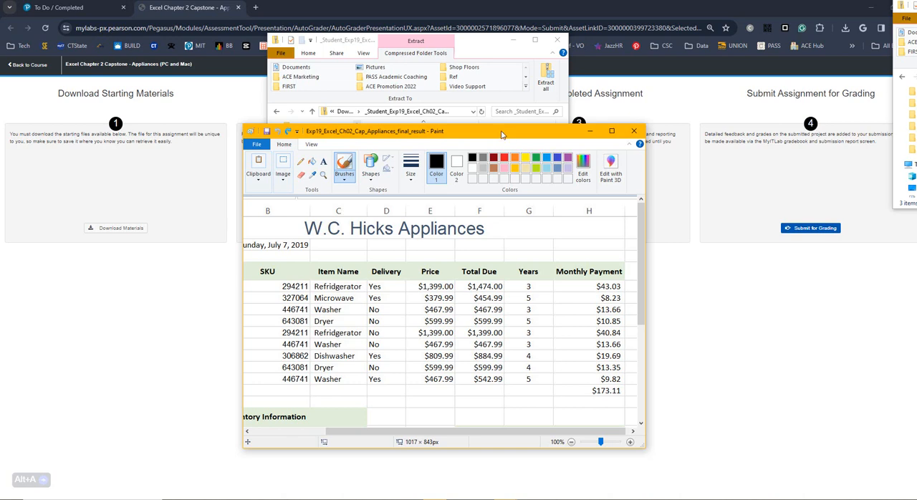
mouse_move(504, 140)
mouse_down()
mouse_move(855, 204)
mouse_move(916, 237)
mouse_up()
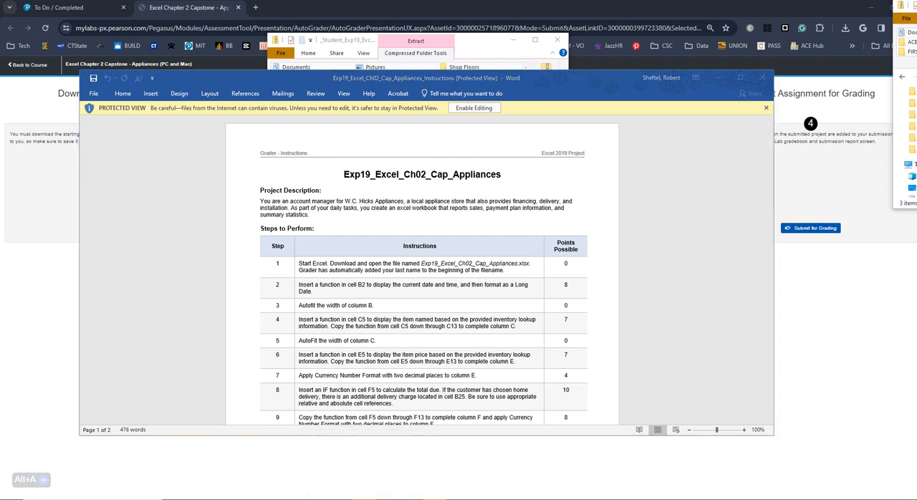
Step: Bring the student Excel workbook onto this screen, move the Word instructions to the other screen, and maximize the workbook
drag(0, 285, 555, 92)
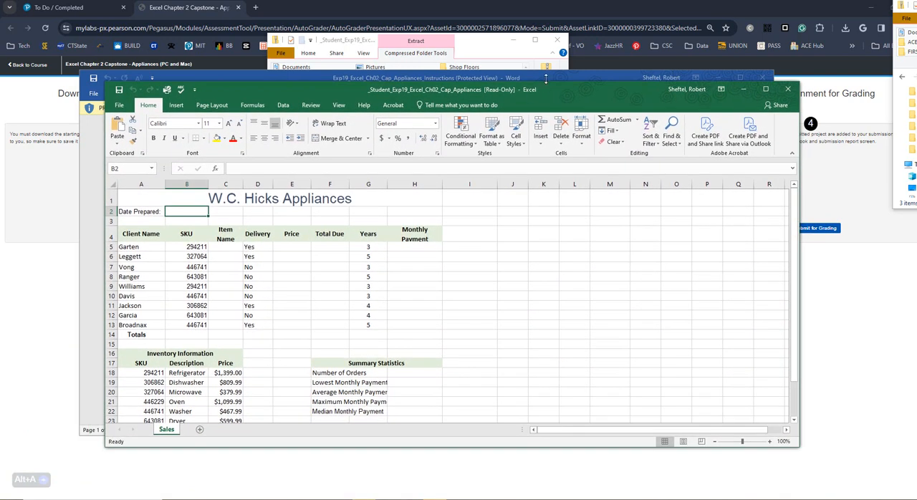
drag(547, 83, 524, 267)
drag(529, 268, 530, 269)
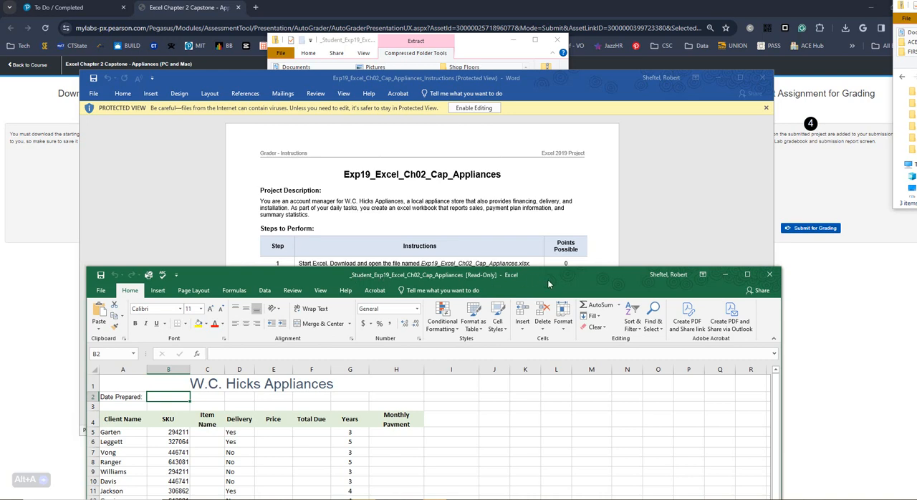
drag(550, 284, 620, 186)
drag(589, 90, 0, 143)
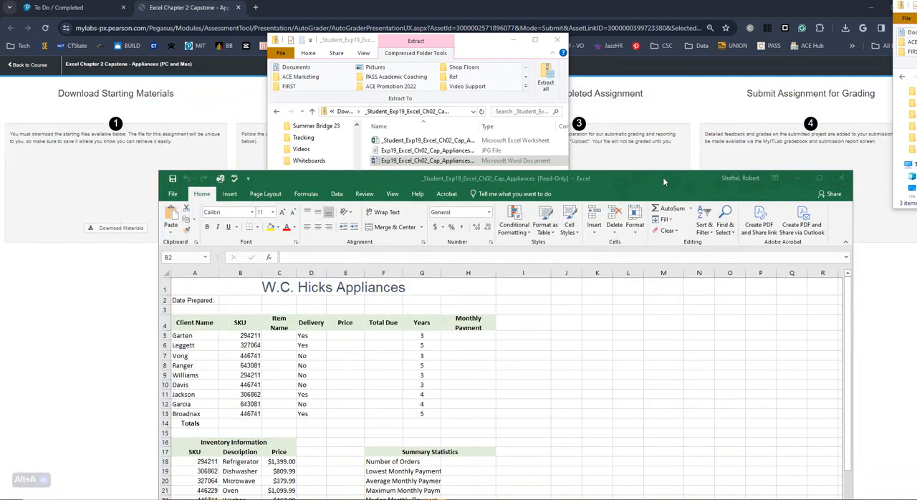
drag(662, 182, 619, 92)
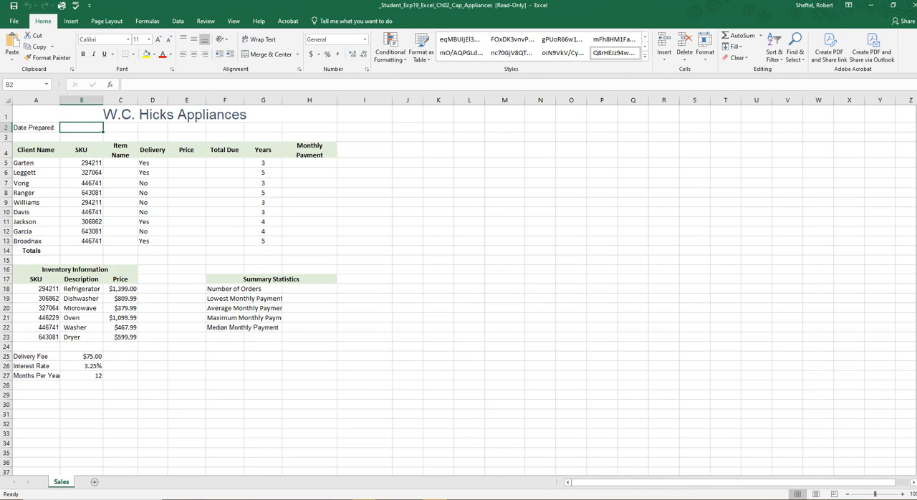
Step: Bring the Word instructions back, narrow their window, enable editing, and place them beside the worksheet data
drag(0, 222, 578, 108)
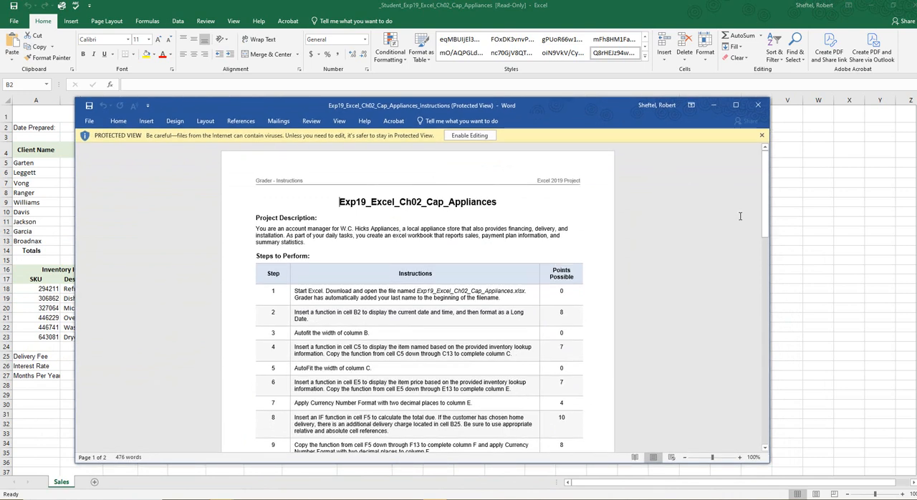
drag(769, 286, 505, 311)
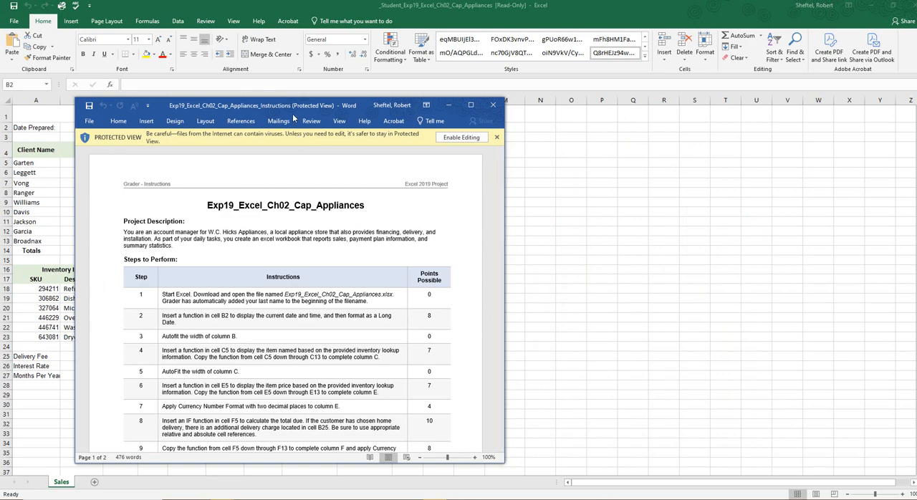
click(464, 140)
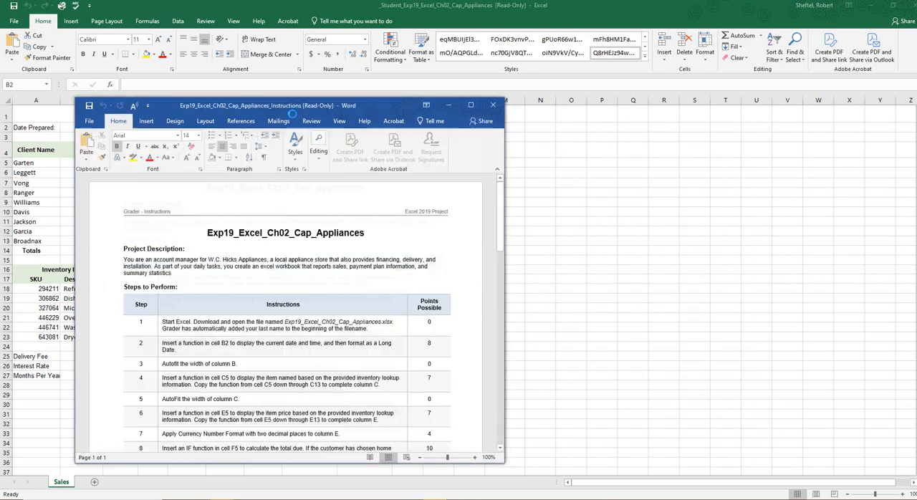
drag(262, 107, 576, 76)
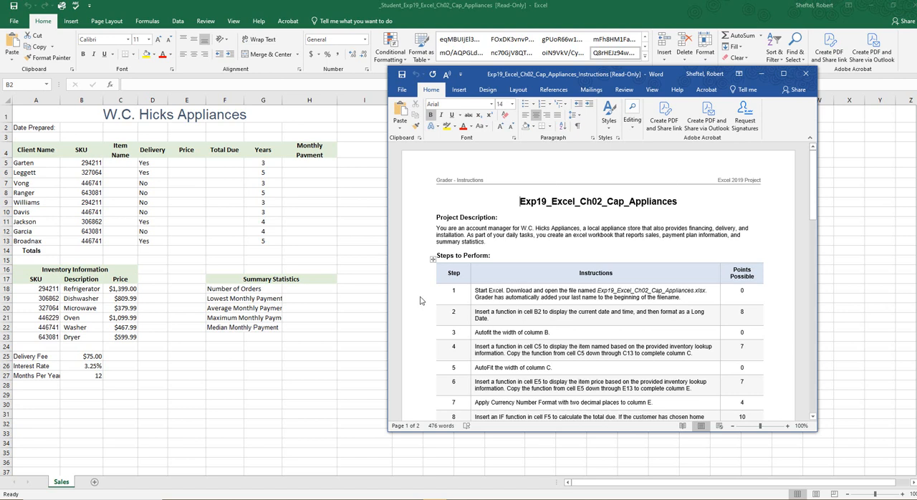
Step: Clear the instructions away from the workbook by moving them to the other screen, and leave the Excel window maximized
click(79, 95)
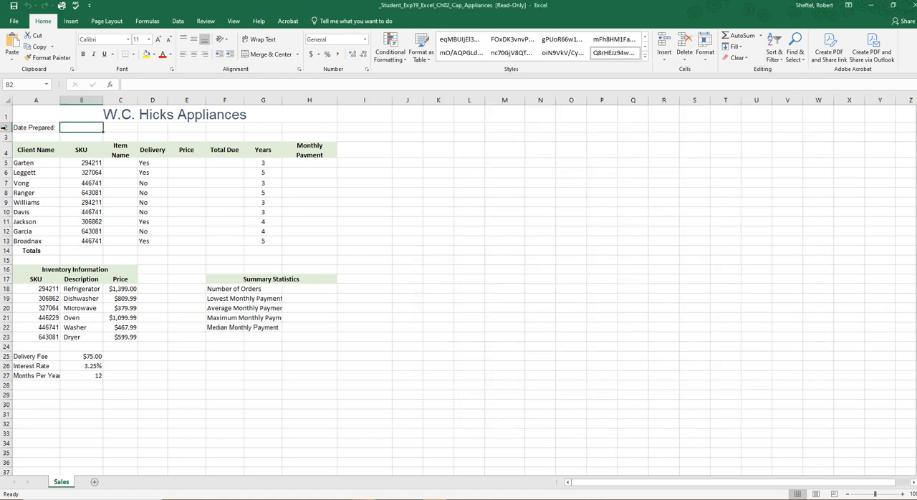
click(6, 128)
drag(573, 10, 426, 112)
drag(543, 78, 0, 80)
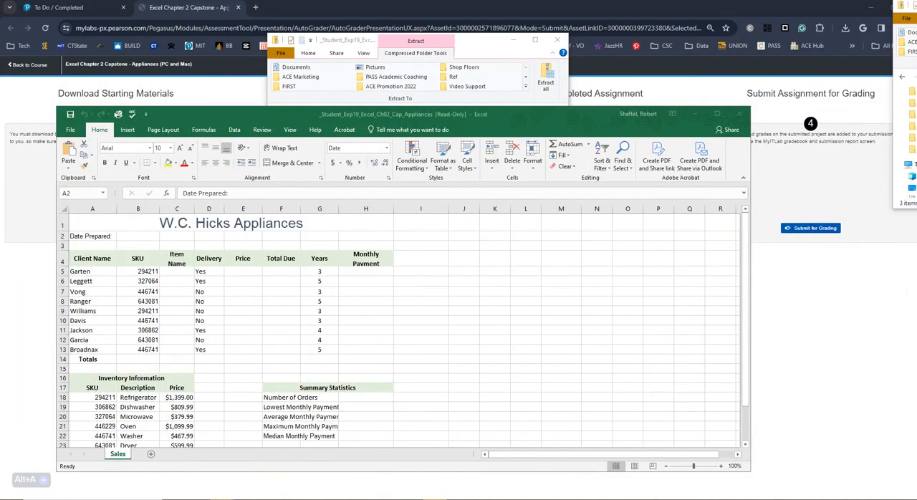
click(717, 114)
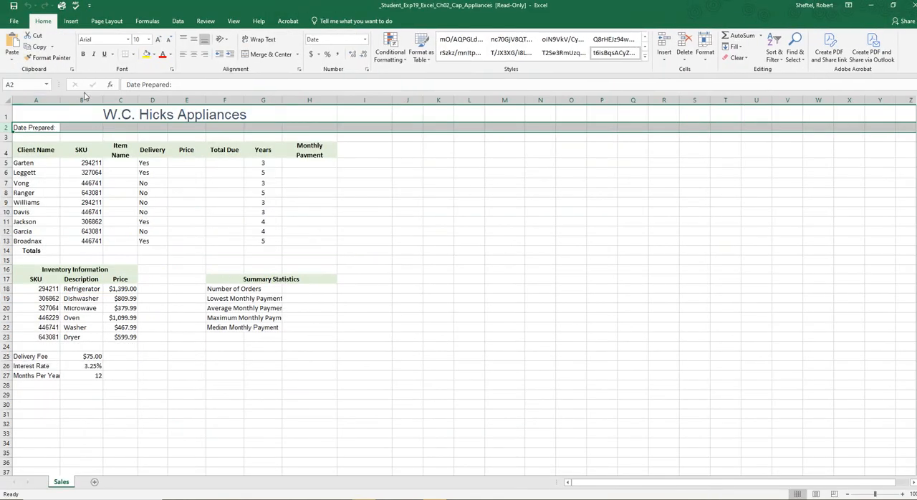
Step: Apply the Long Date number format to cell B2
click(89, 128)
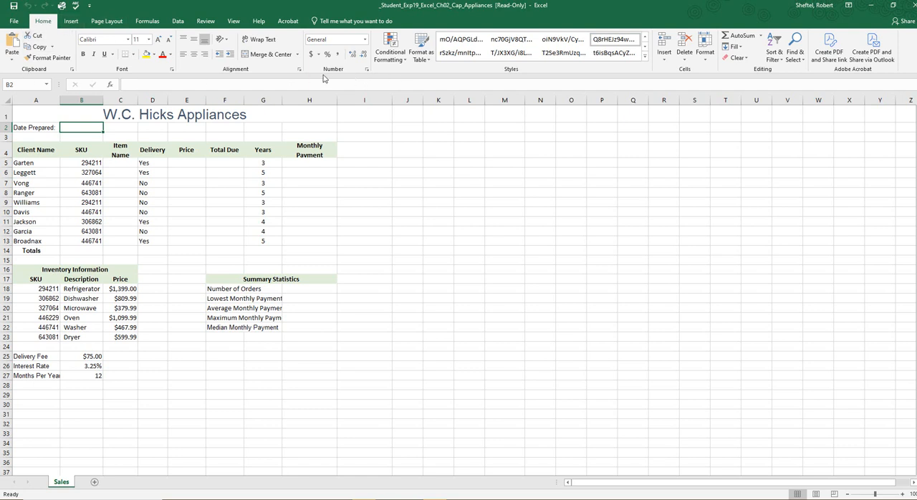
click(365, 39)
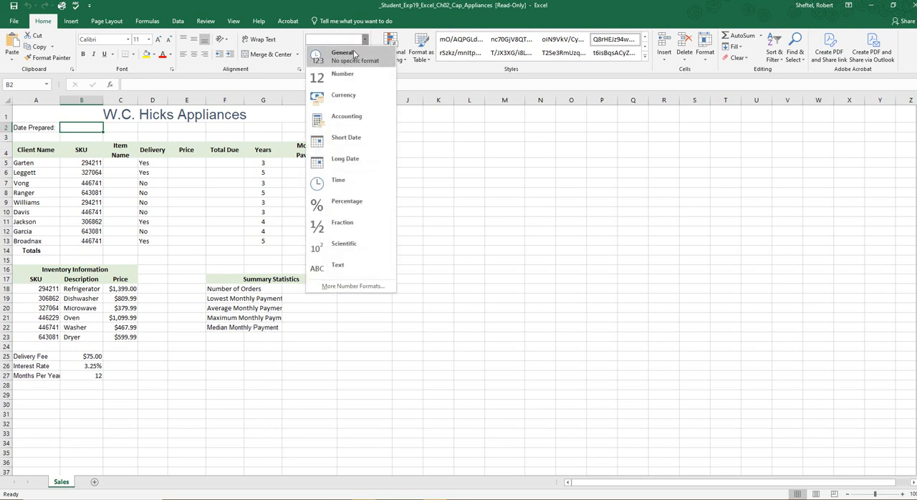
click(358, 164)
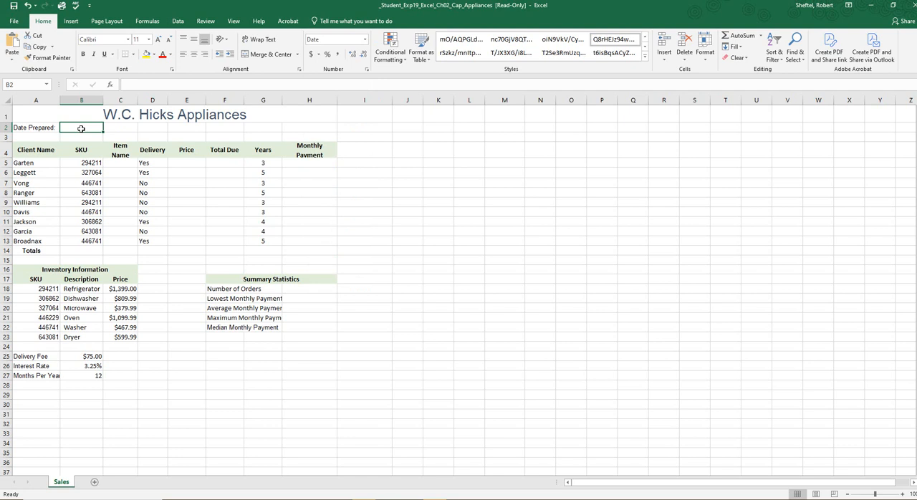
Step: Enter the 03/28 preparation date, including its year, in cell B2 beside Date Prepared
text(03)
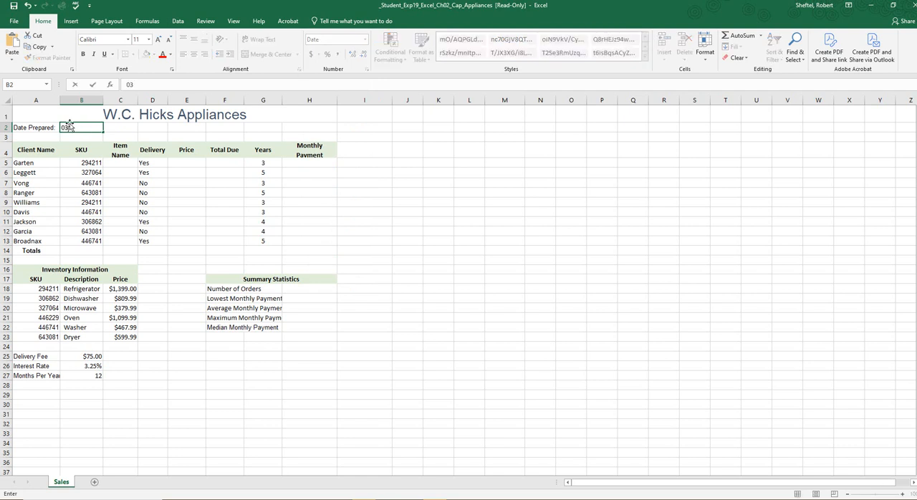
text(/28/2024)
key(Return)
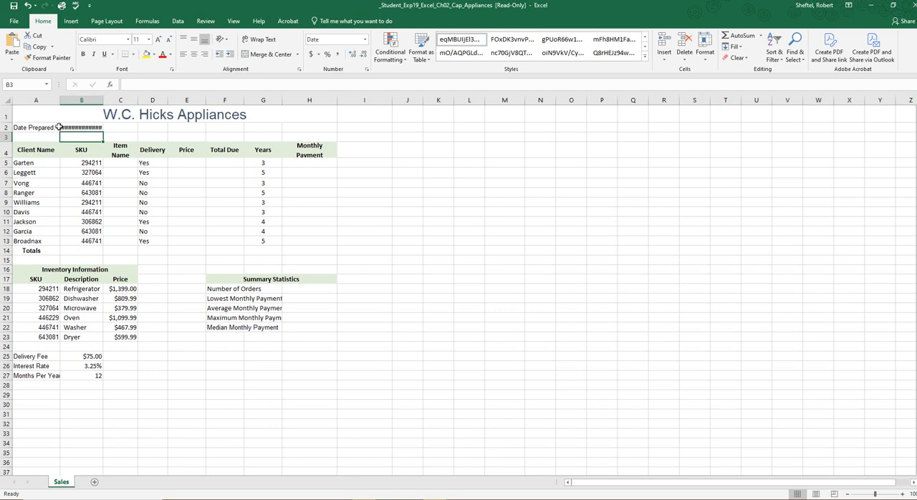
Step: Fit column B's width to the full preparation date and reapply the Long Date format to cell B2
double_click(102, 101)
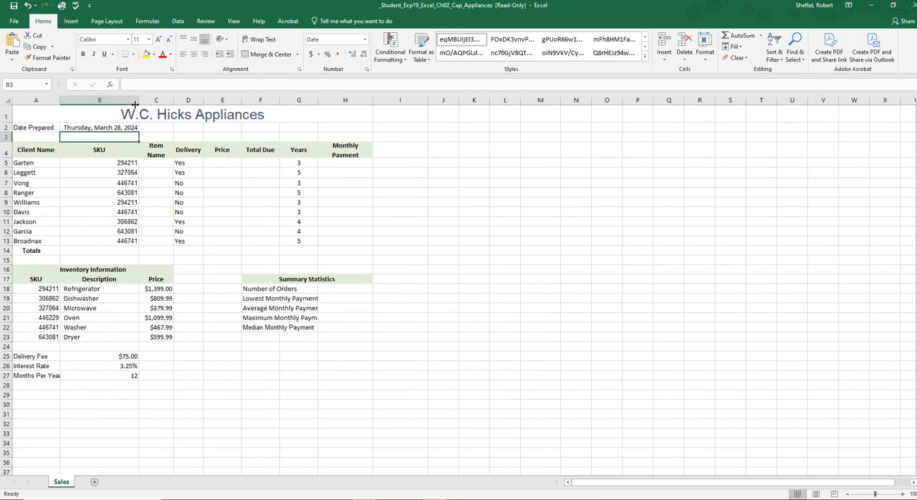
click(125, 128)
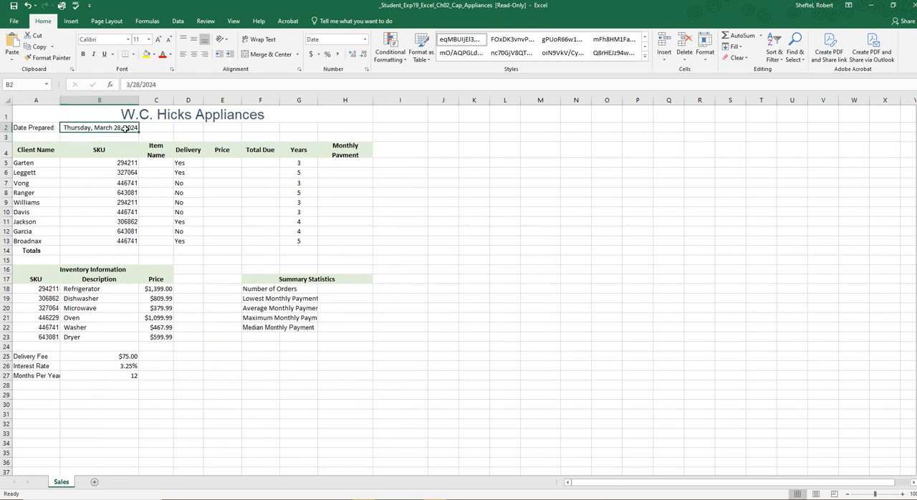
click(365, 39)
click(351, 164)
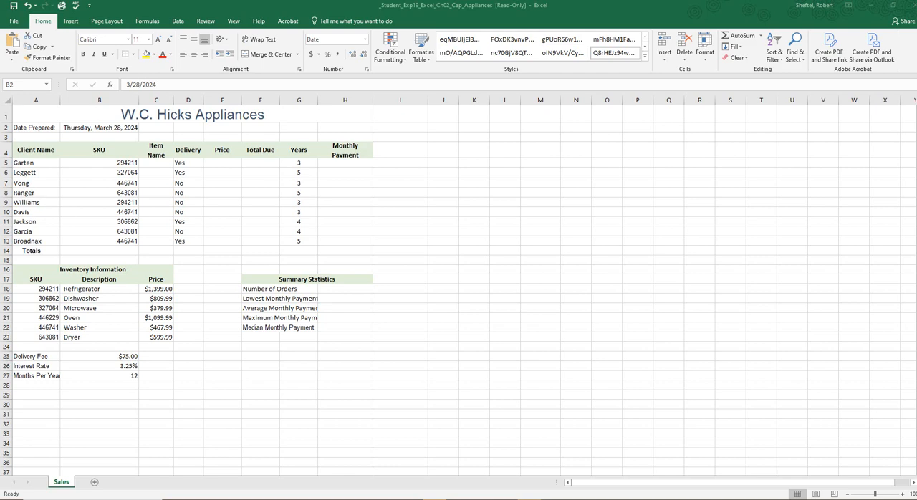
click(120, 99)
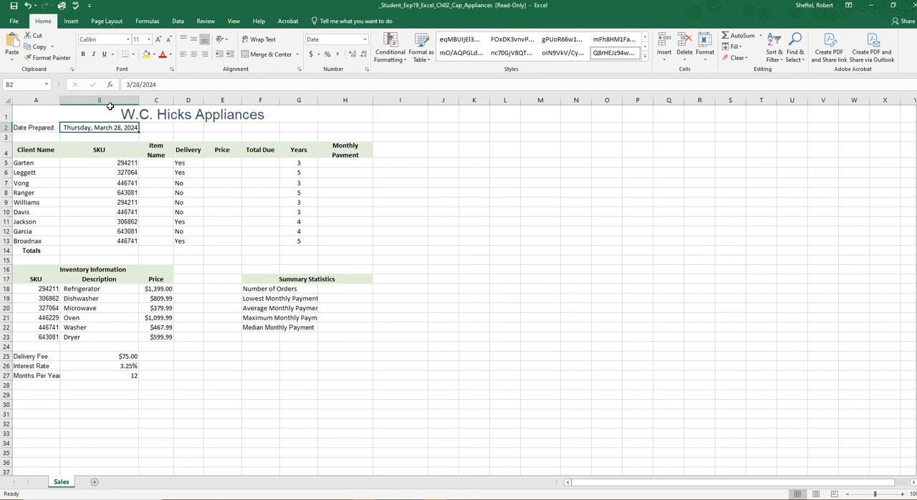
drag(136, 101, 99, 101)
double_click(99, 101)
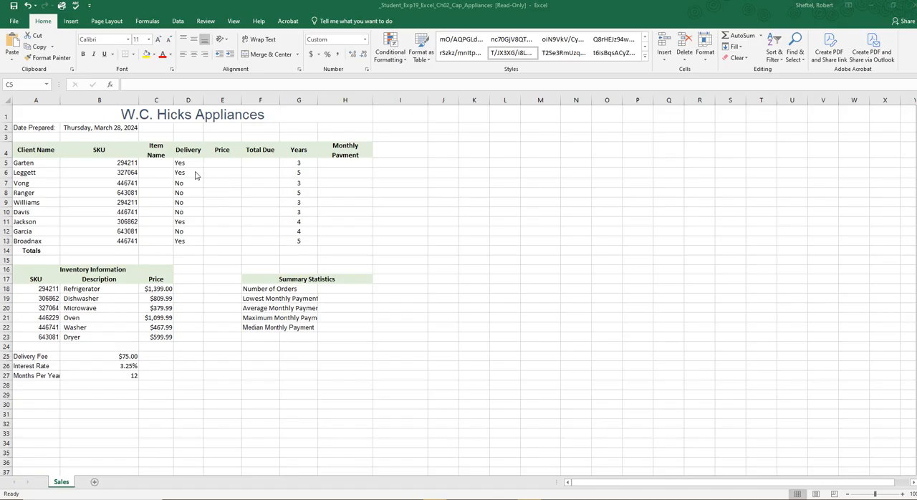
Step: Start a VLOOKUP function in cell C5, the first Item Name cell, with B5 as the lookup value
click(166, 163)
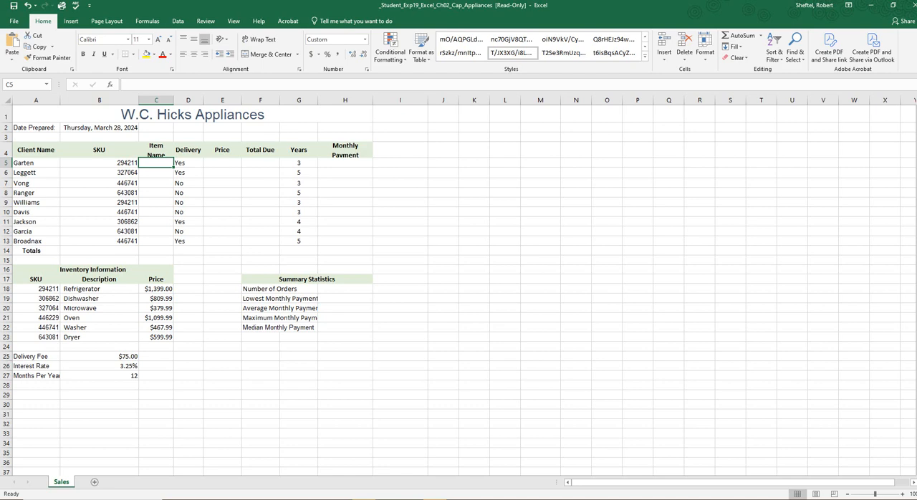
click(167, 241)
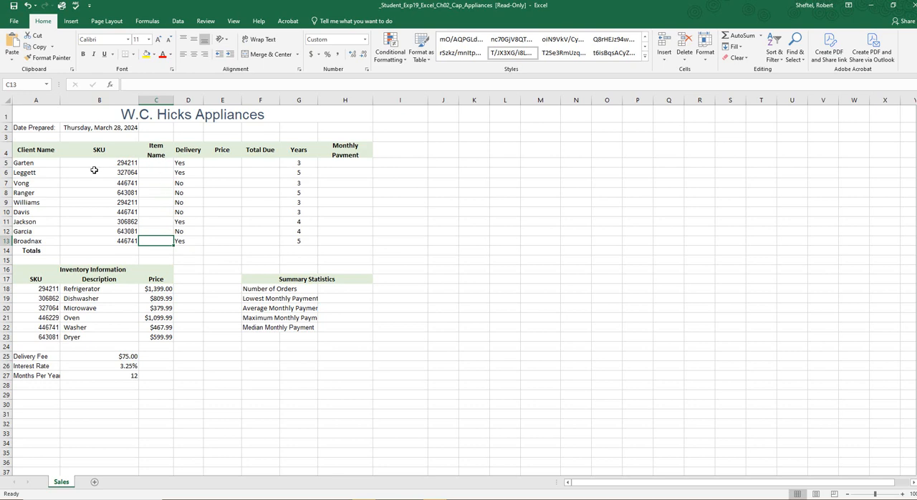
click(160, 162)
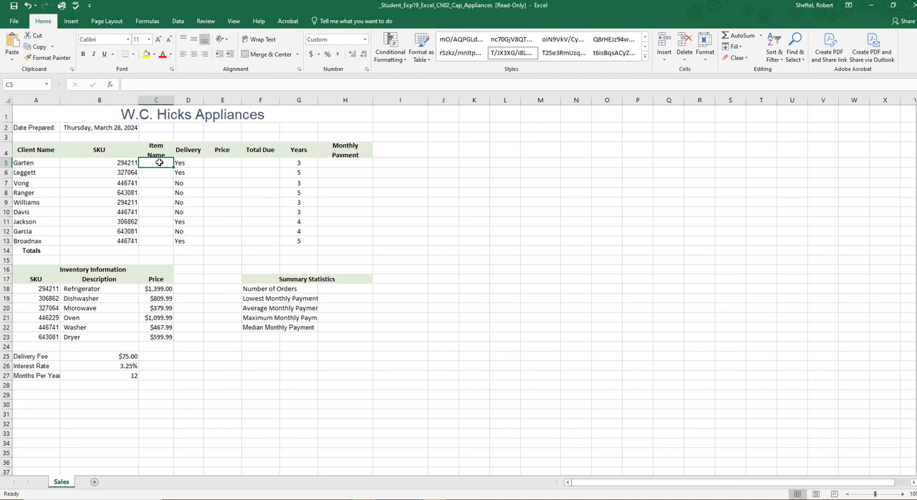
click(70, 21)
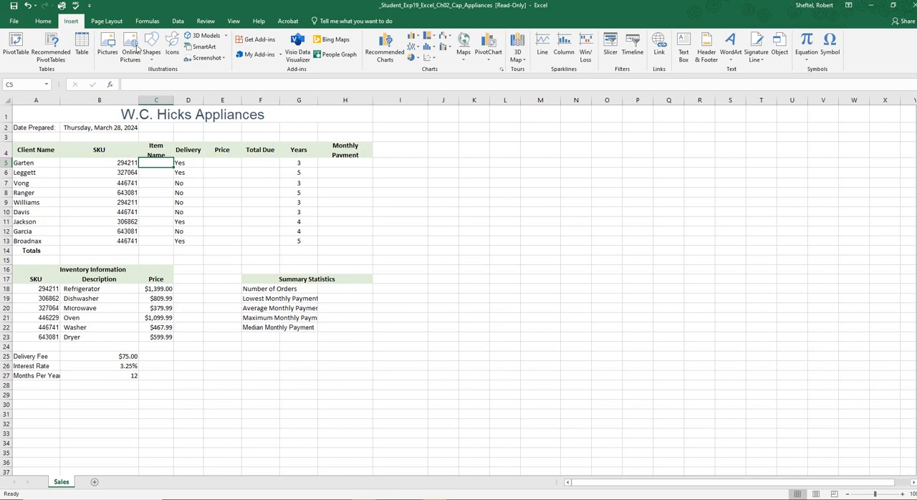
click(146, 21)
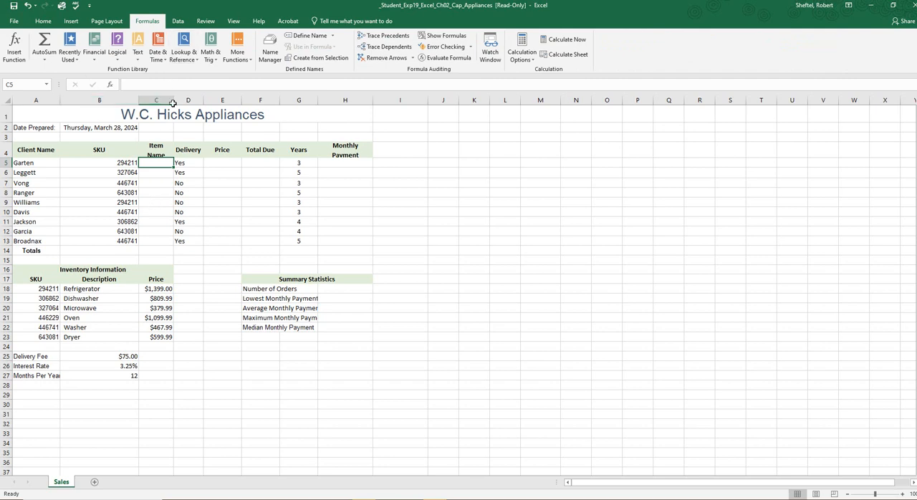
click(184, 51)
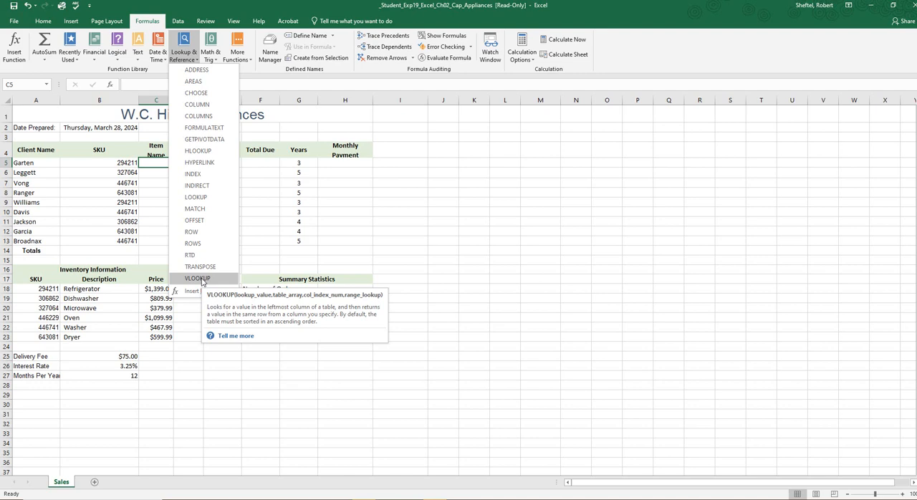
click(197, 279)
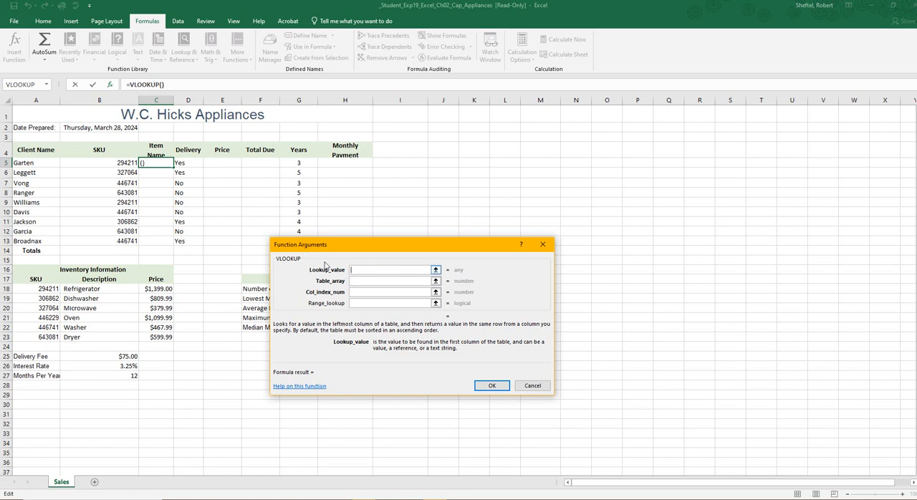
click(124, 163)
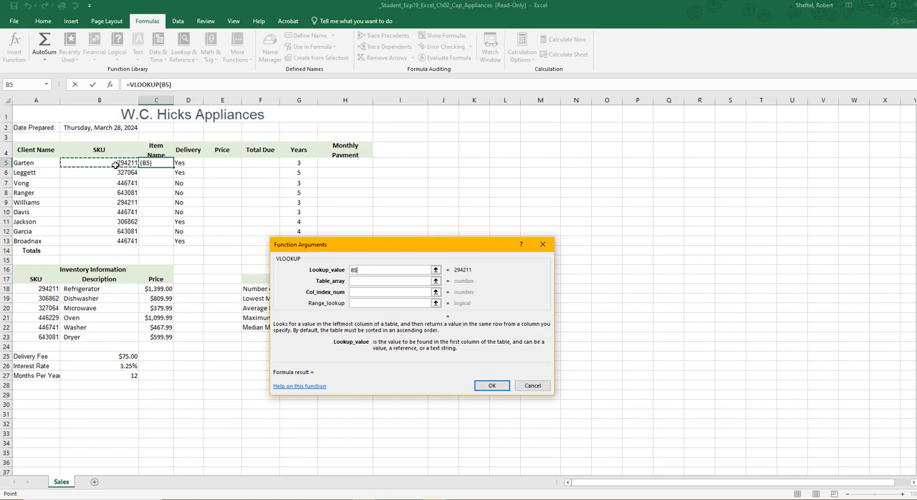
Step: Complete the VLOOKUP in C5 with table array A18:B23, column index number 2 and range lookup FALSE
click(365, 281)
drag(48, 288, 95, 336)
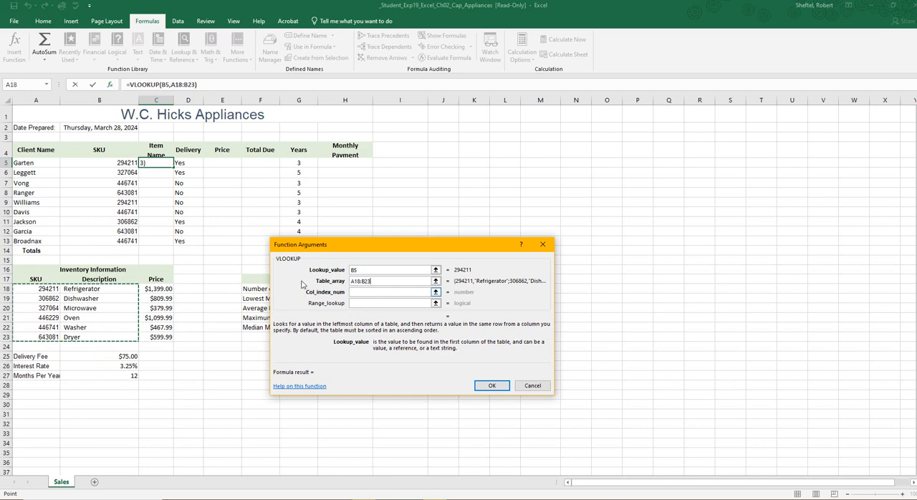
click(359, 293)
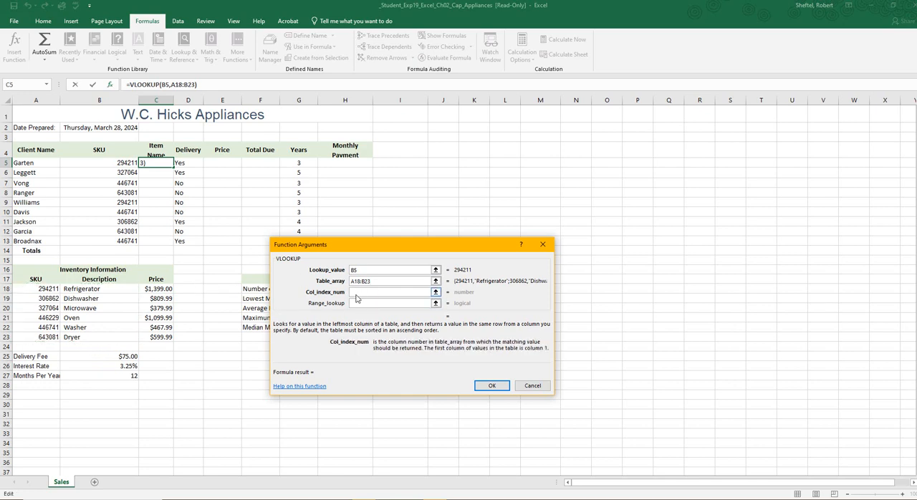
text(2)
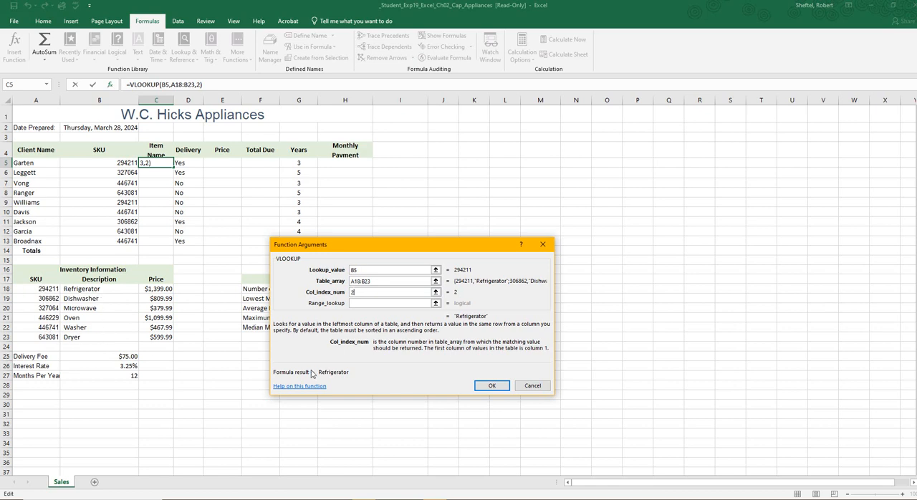
double_click(380, 281)
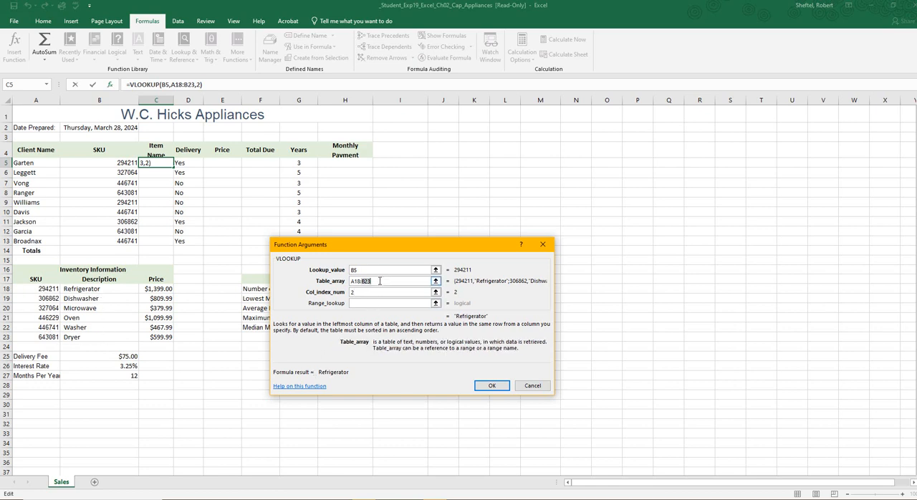
click(360, 304)
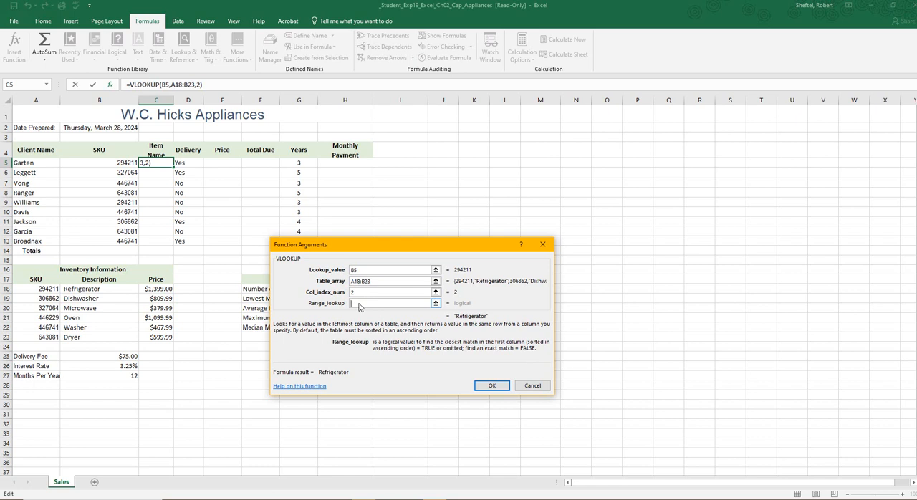
text(F)
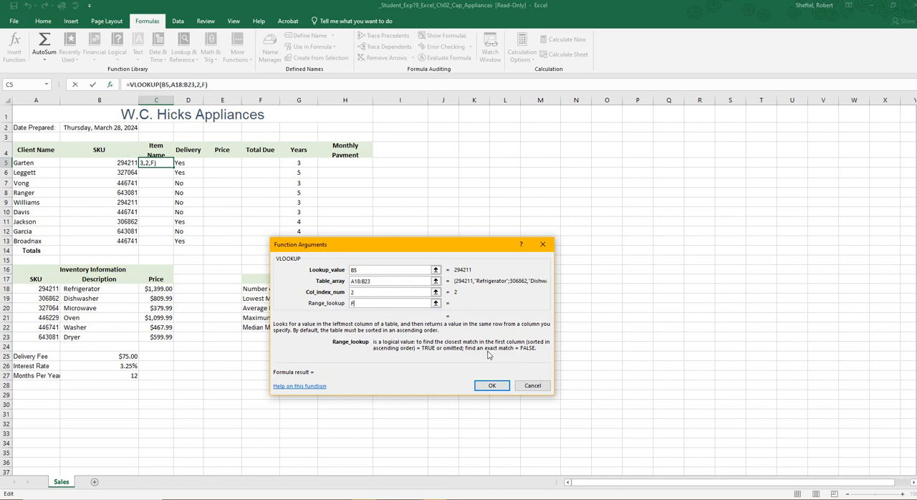
text(ALSE)
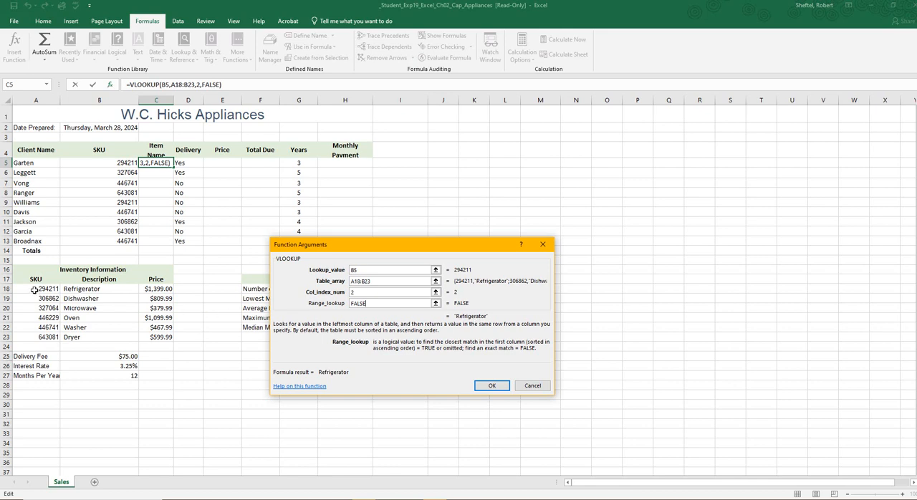
click(493, 387)
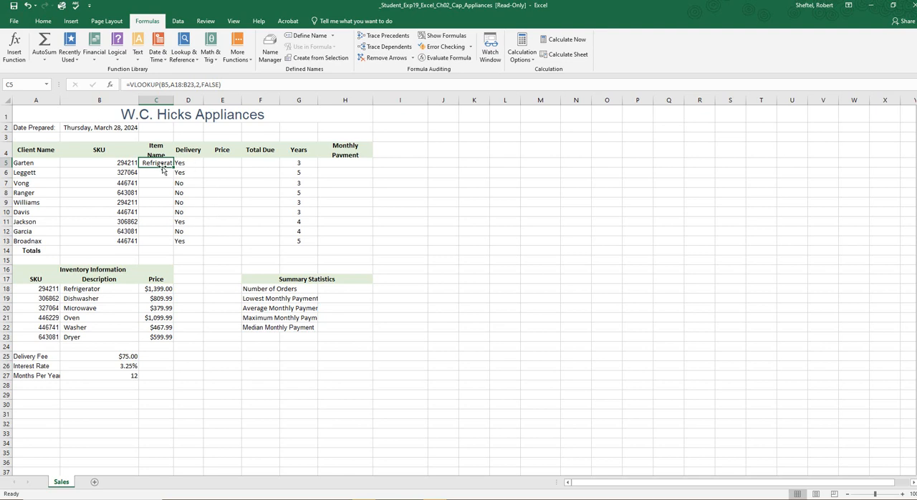
Step: Try to copy the VLOOKUP formula from C5 and paste it individually into each cell from C6 through C13
key(ctrl+c)
click(159, 173)
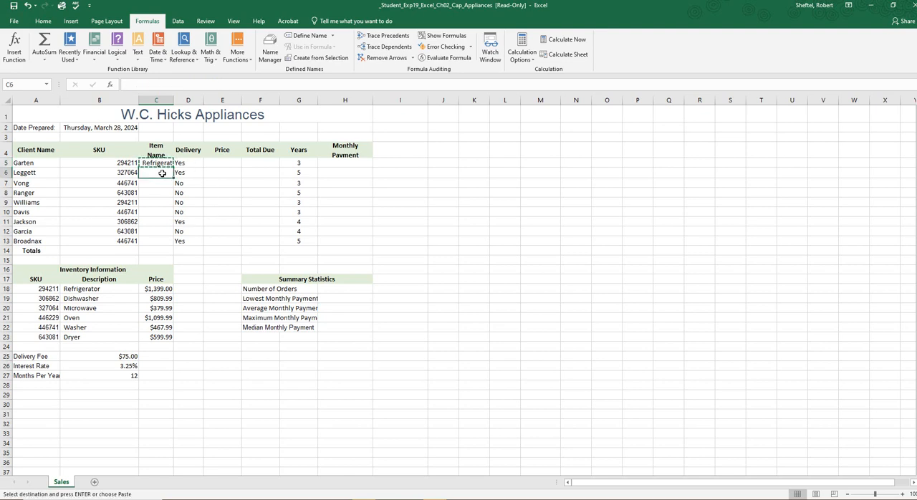
key(ctrl+v)
click(155, 185)
key(ctrl+v)
click(154, 194)
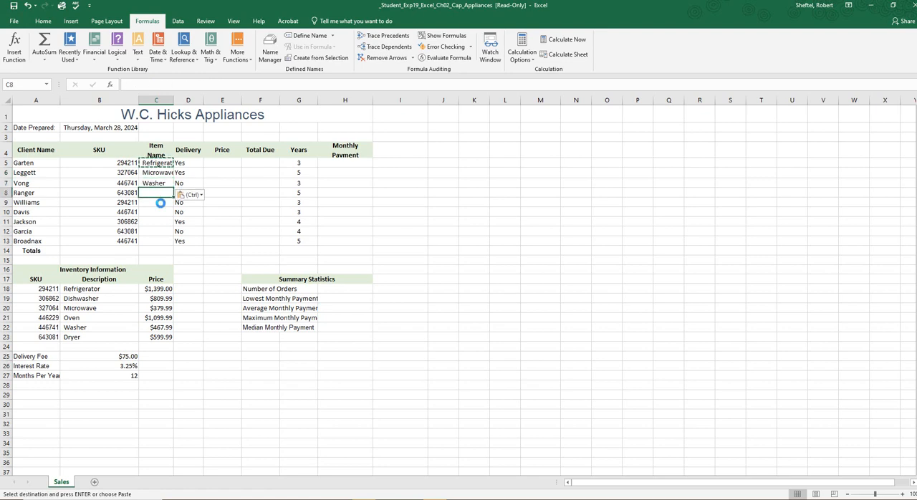
key(ctrl+v)
click(157, 203)
key(ctrl+v)
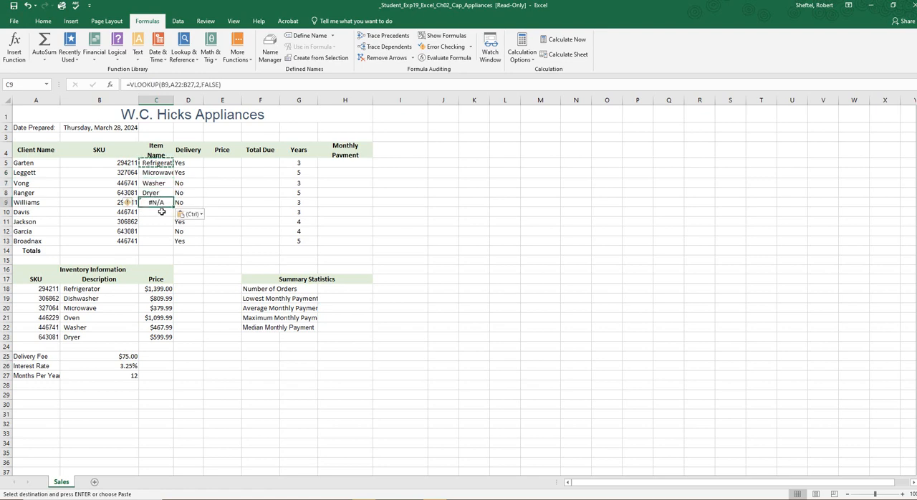
click(159, 212)
key(ctrl+v)
click(159, 222)
key(ctrl+v)
click(159, 232)
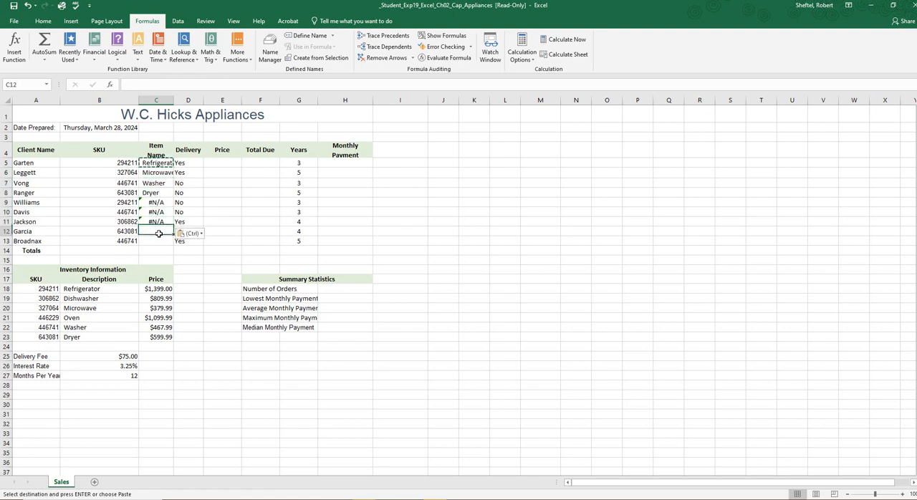
key(ctrl+v)
click(159, 242)
key(ctrl+v)
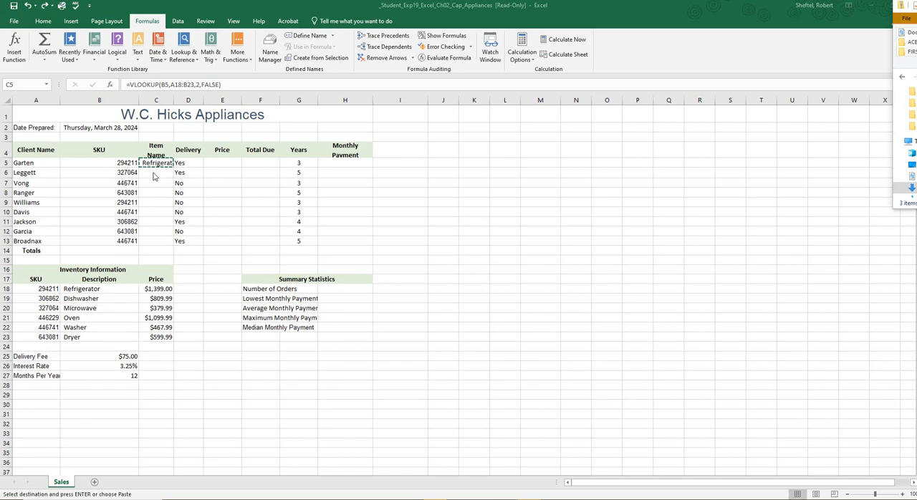
click(152, 216)
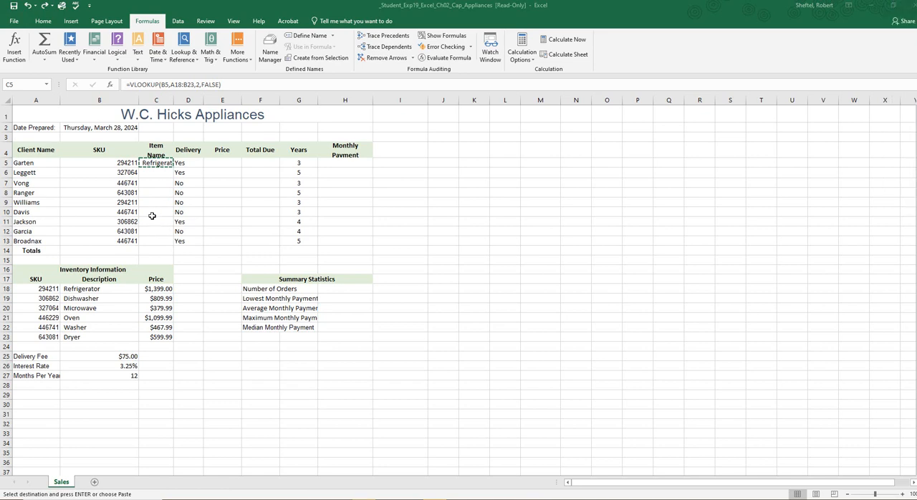
click(149, 232)
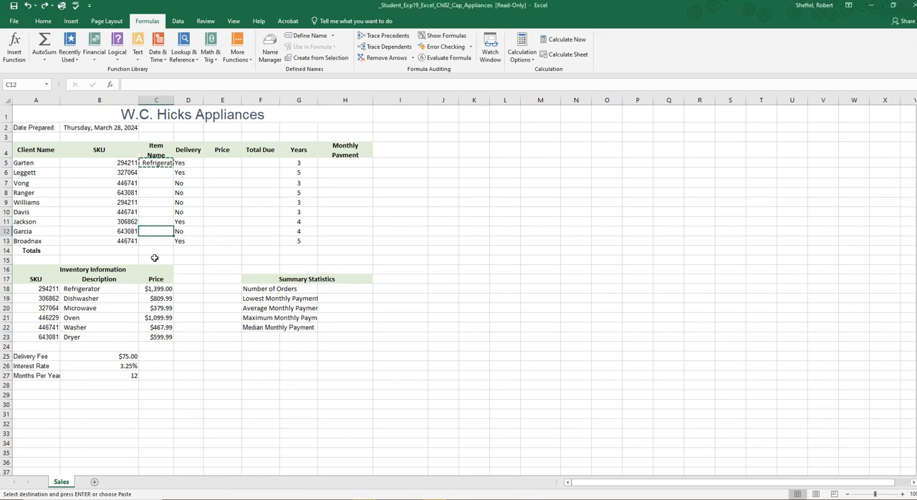
mouse_move(156, 233)
mouse_down()
mouse_move(156, 173)
mouse_move(154, 240)
mouse_up()
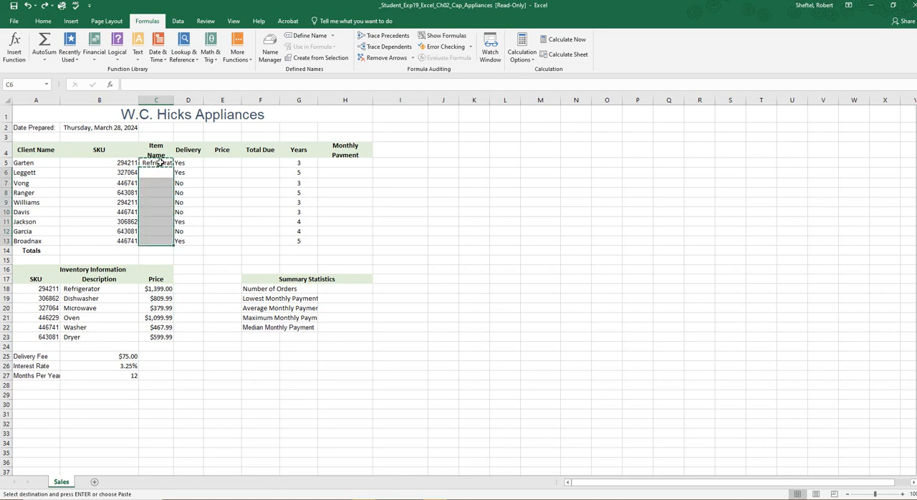
double_click(157, 163)
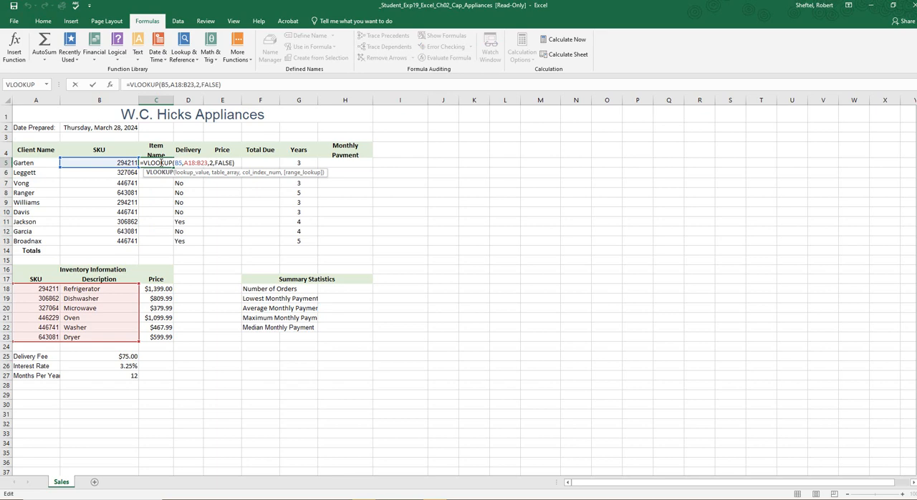
click(159, 203)
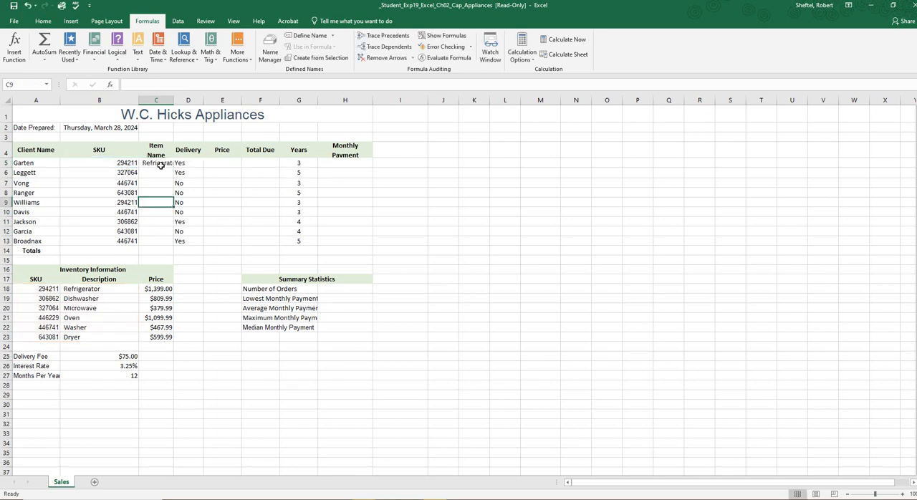
Step: Fill the VLOOKUP formula from C5 down the Item Name column through C13
click(161, 161)
drag(175, 164, 170, 247)
Step: Compare the table array references in the VLOOKUP formulas of cells C9, C13 and C5
double_click(157, 203)
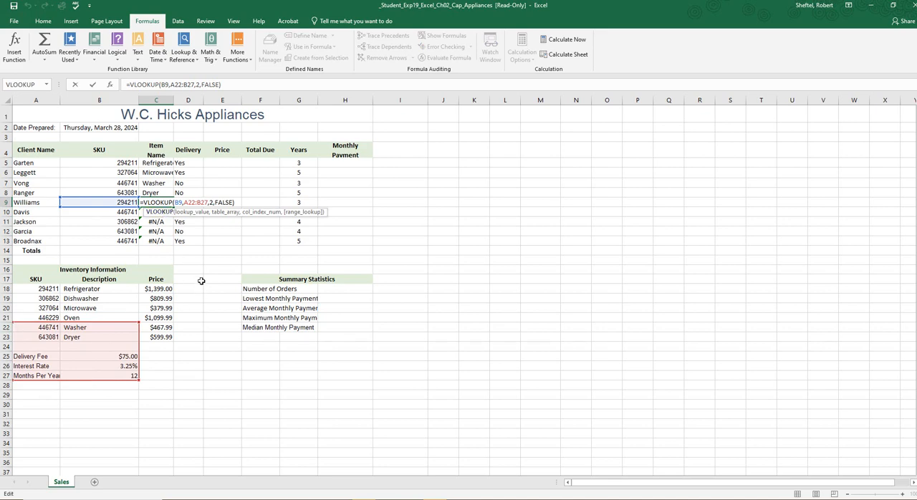
key(Escape)
double_click(158, 163)
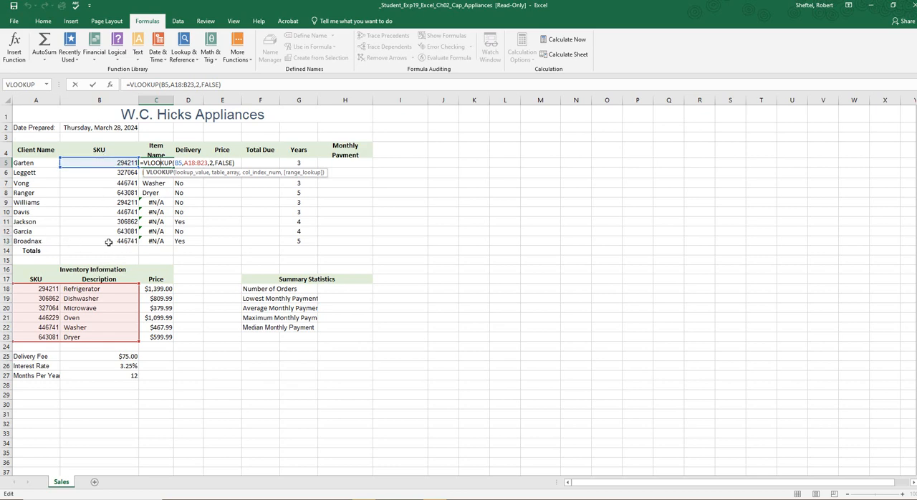
key(Return)
double_click(156, 241)
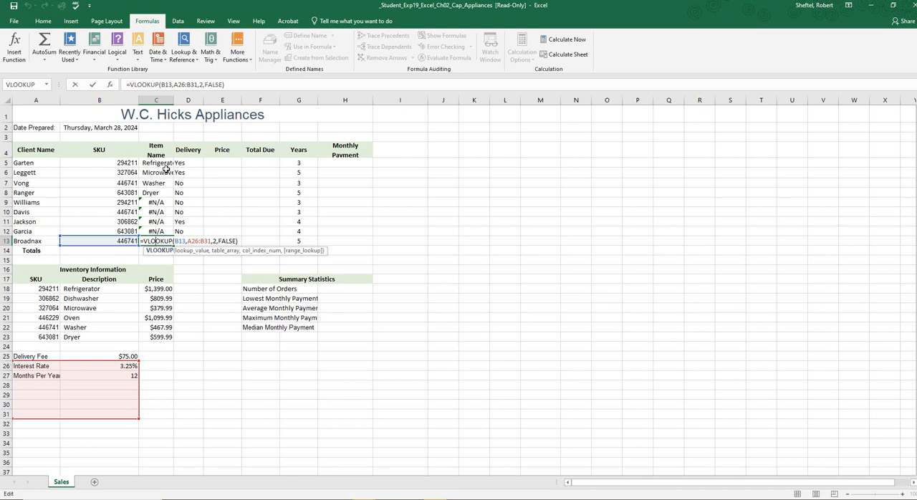
double_click(164, 164)
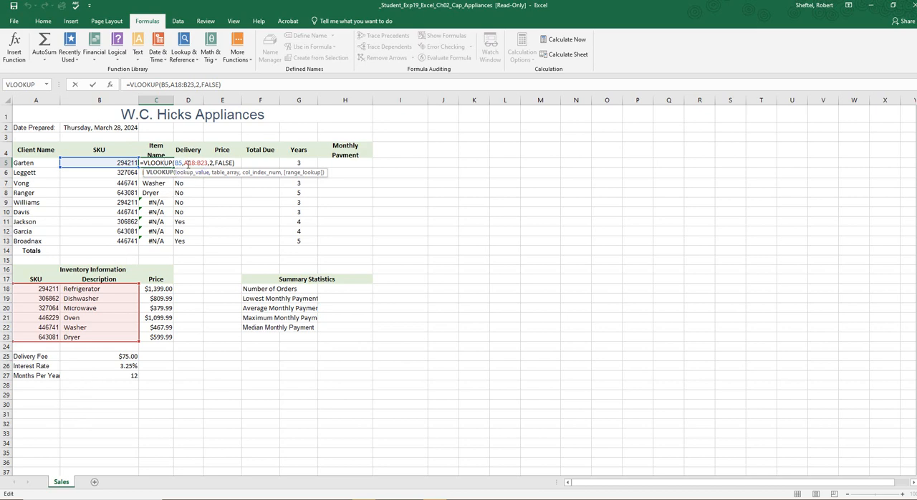
Step: Make the table array in C5's VLOOKUP formula an absolute reference, $A$18:$B$23
click(188, 164)
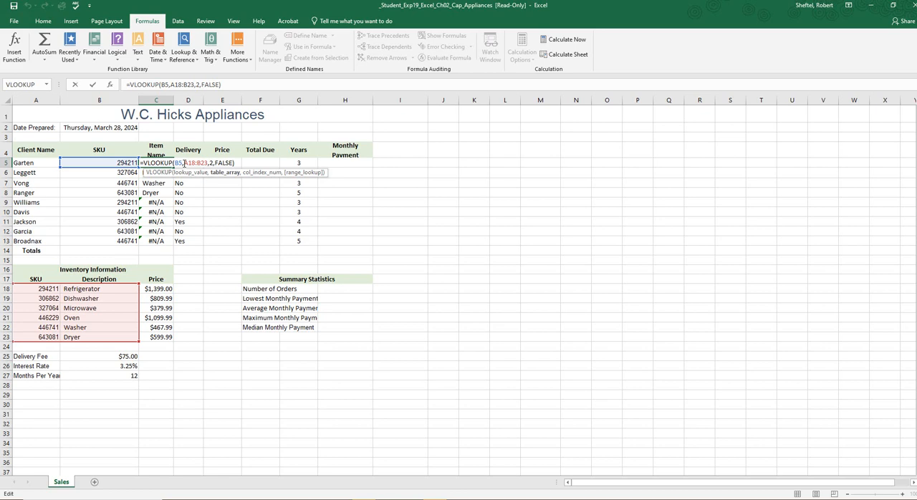
text($)
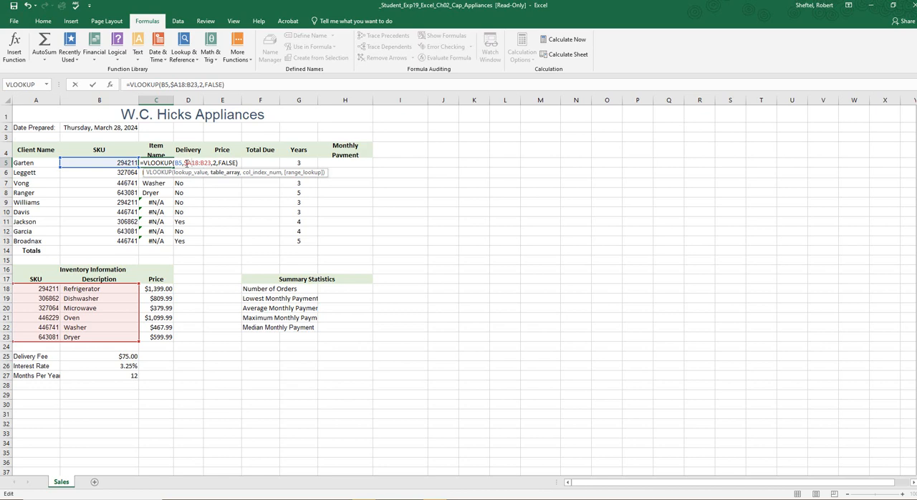
text($)
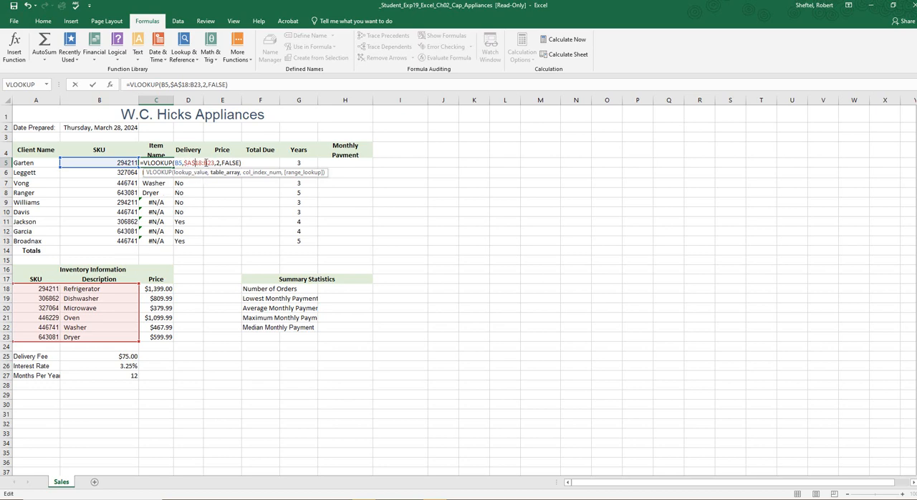
text($)
click(211, 162)
text($B$)
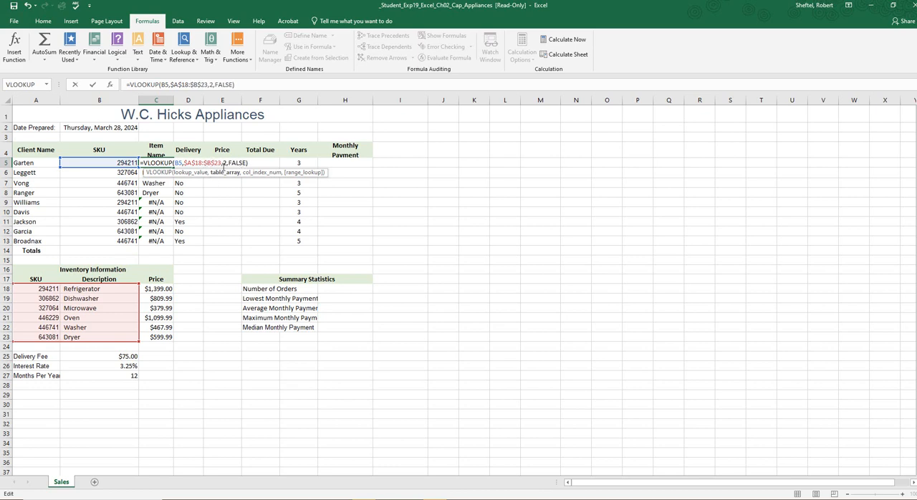
key(Return)
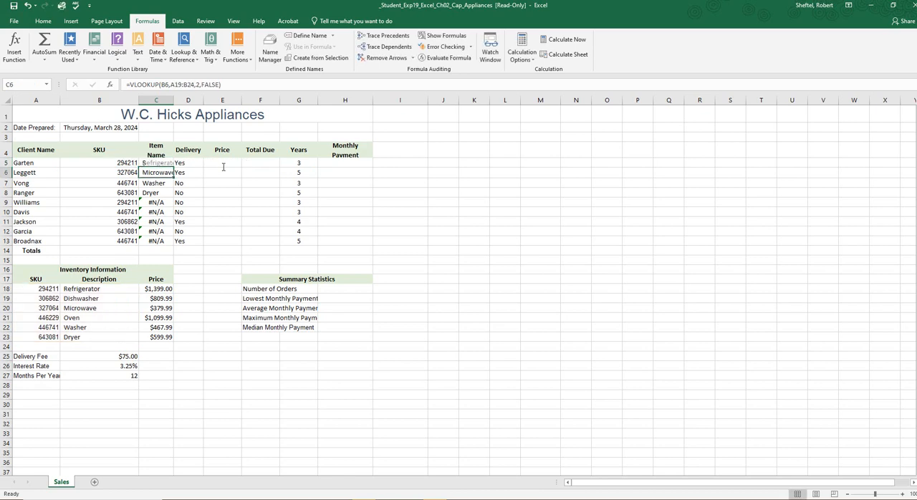
Step: Fill the VLOOKUP from C5 down through C13 and check C13's formula and item against the inventory table
click(154, 165)
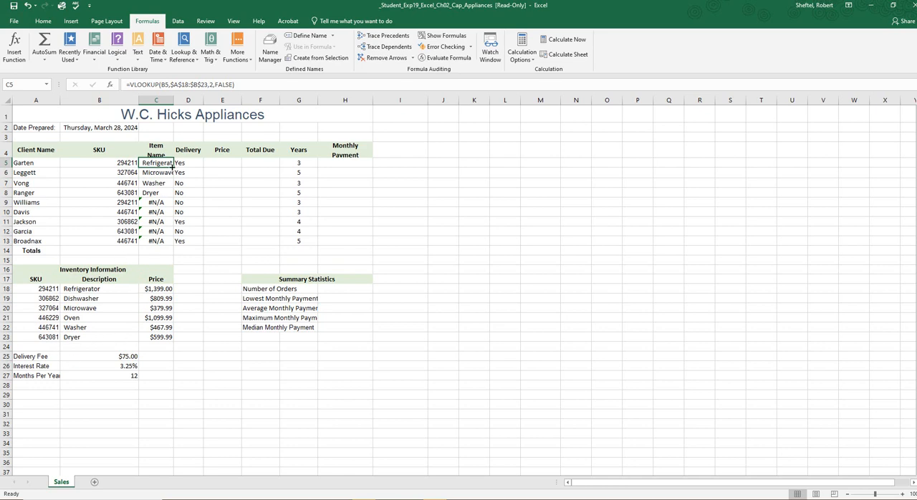
drag(173, 166, 161, 247)
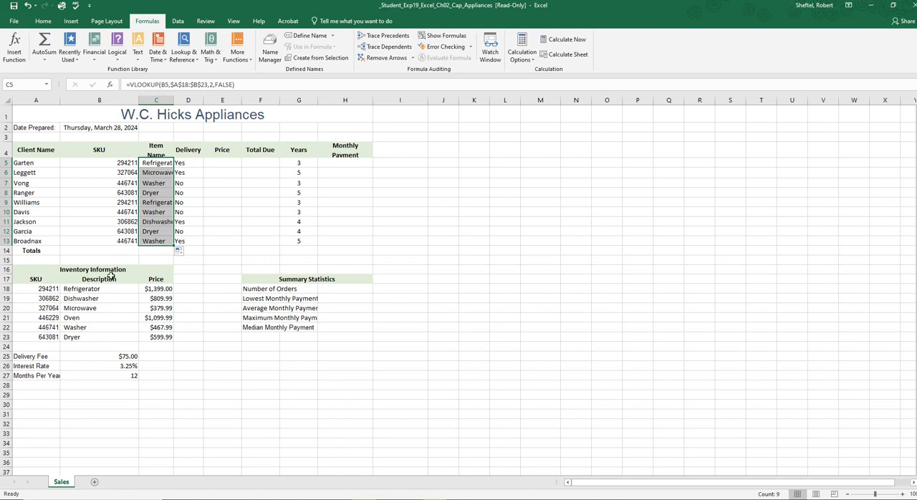
click(41, 327)
click(81, 327)
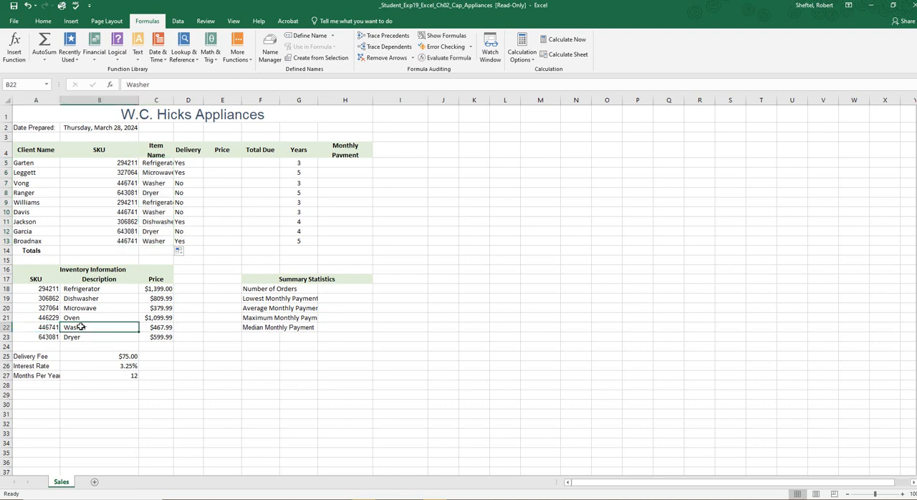
click(151, 242)
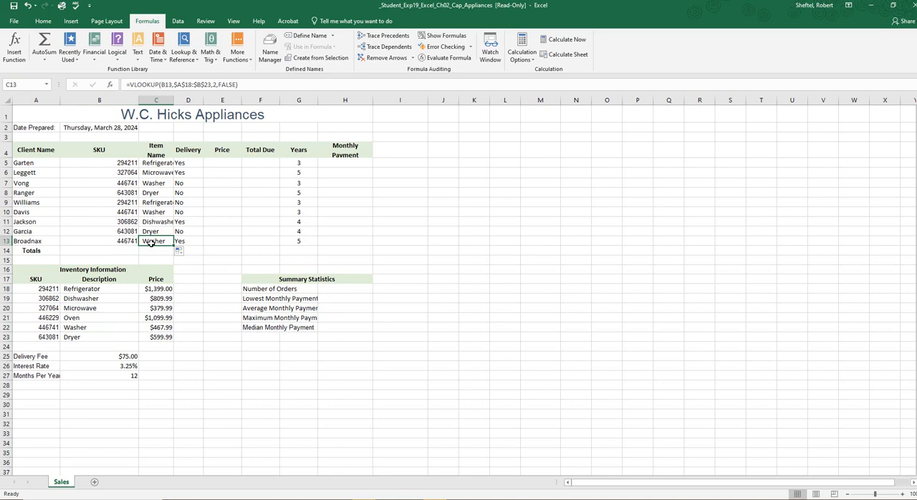
click(174, 85)
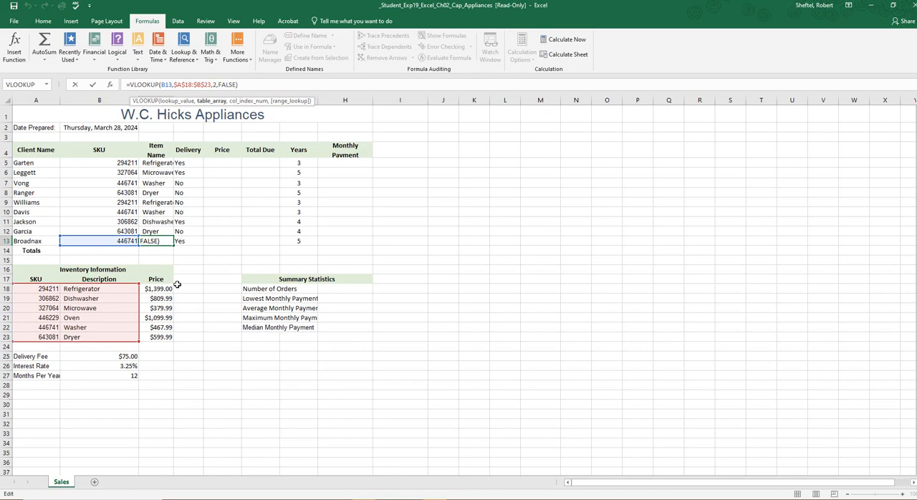
key(Return)
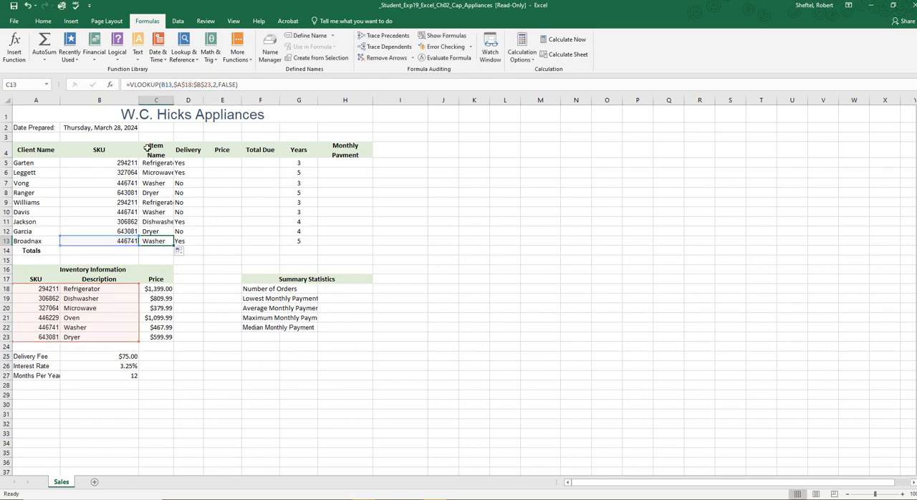
Step: Undo the last fill and clear the Item Name column from C6 down through C15
click(156, 164)
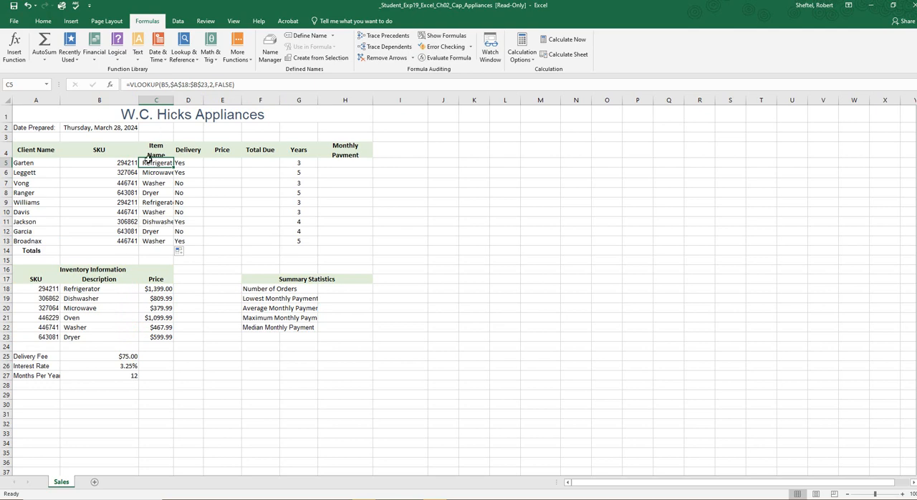
key(ctrl+z)
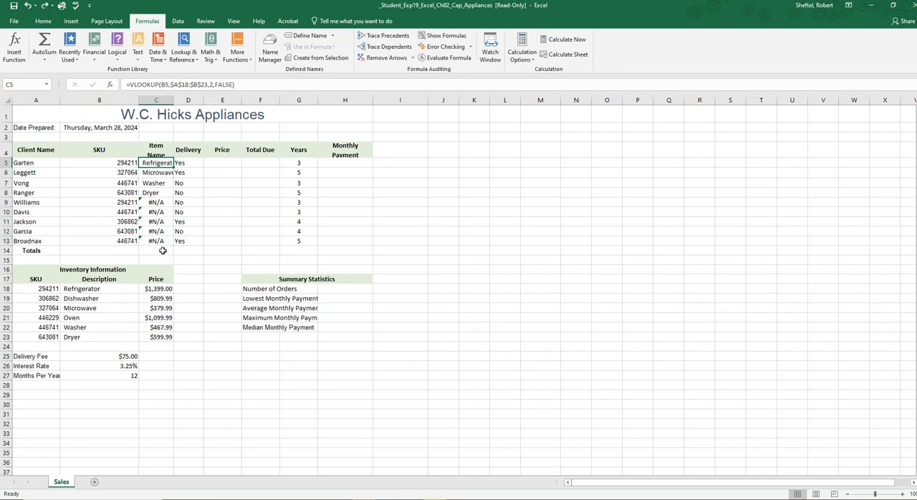
click(158, 173)
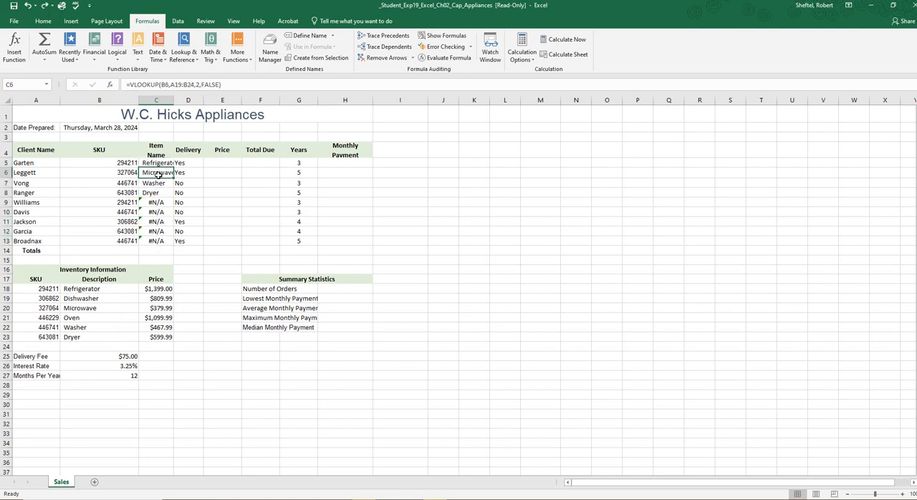
key(ctrl+Down)
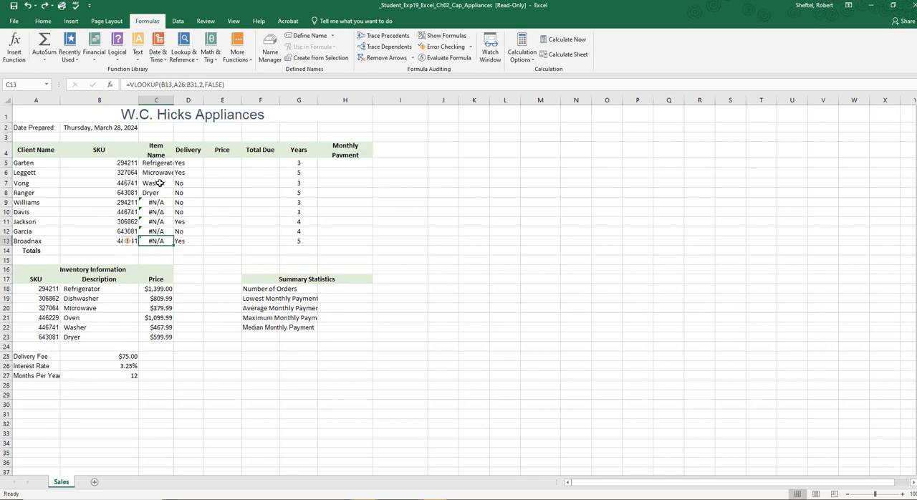
drag(159, 174, 149, 257)
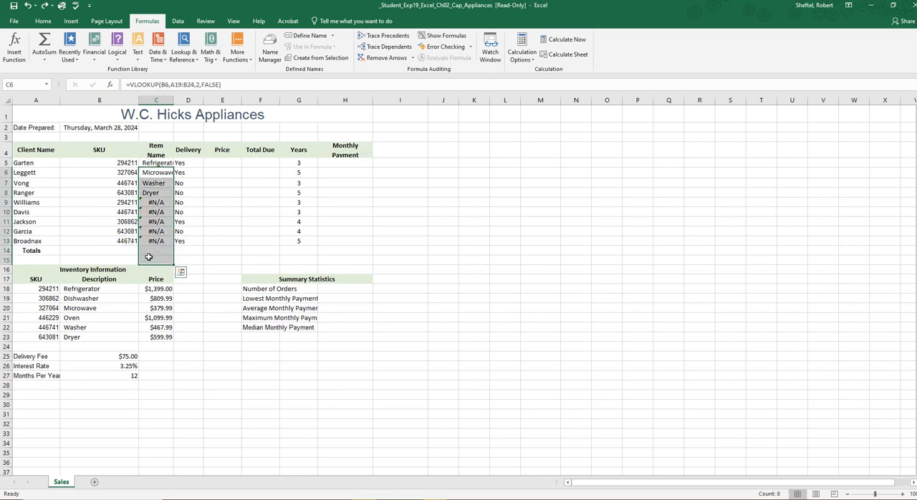
key(Delete)
click(222, 193)
Step: Convert both ends of the table array in C5's VLOOKUP to absolute references, giving $A$18:$B$23
click(156, 162)
double_click(156, 162)
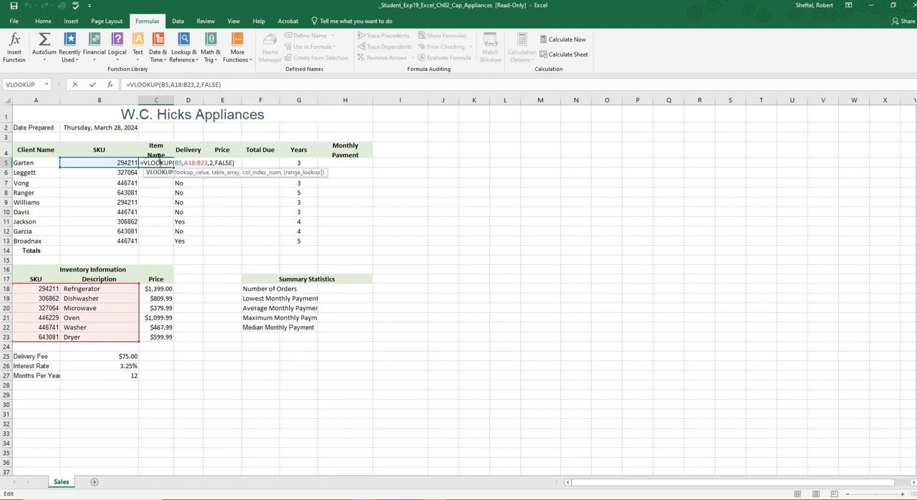
click(176, 84)
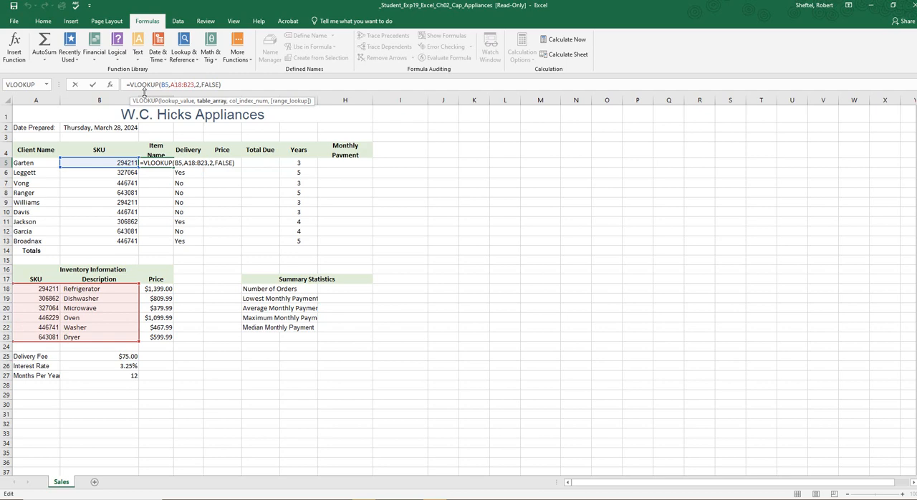
key(F4)
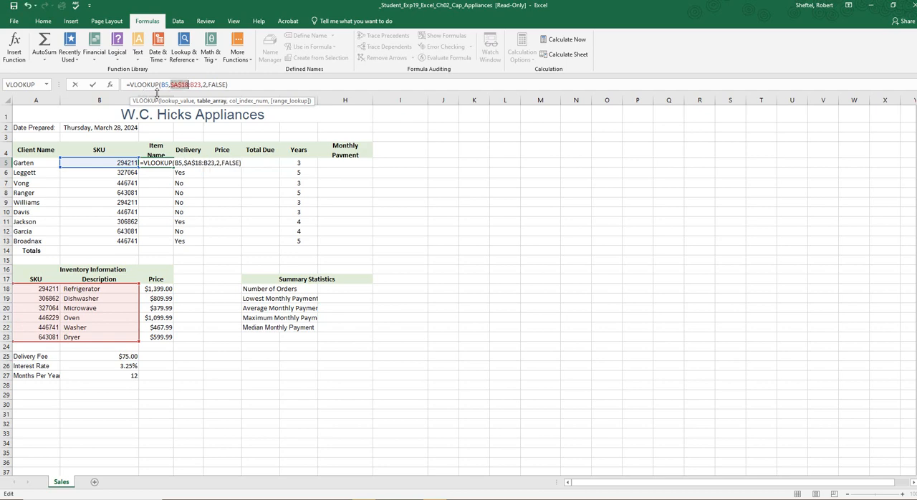
click(194, 83)
key(F4)
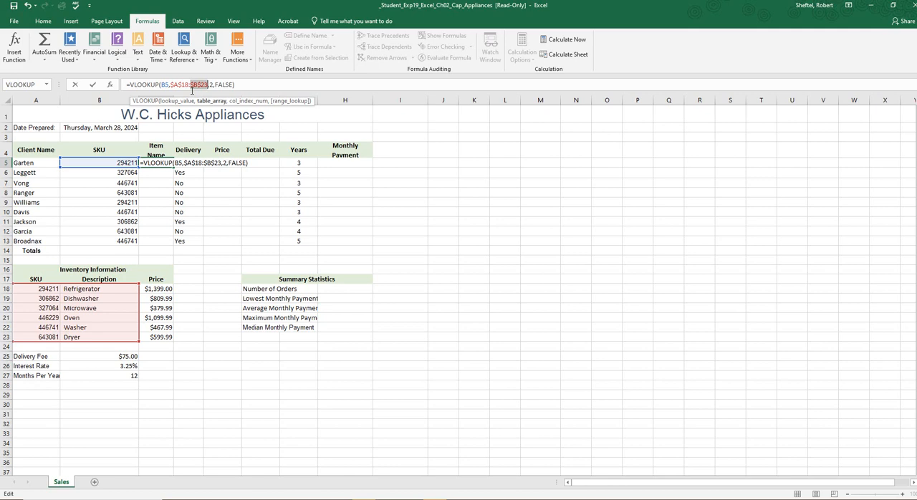
key(Return)
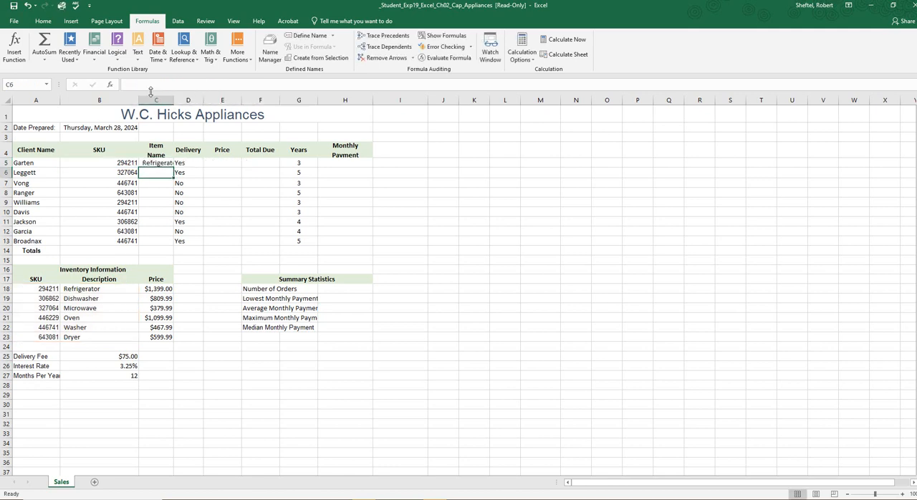
Step: Fill the VLOOKUP from C5 down through C13 and check the table array references in several of the copied formulas
click(162, 163)
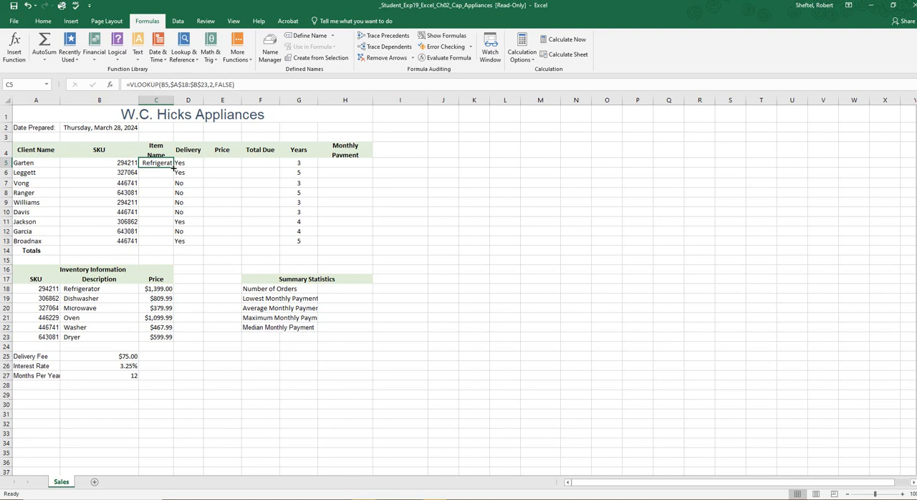
drag(174, 167, 172, 248)
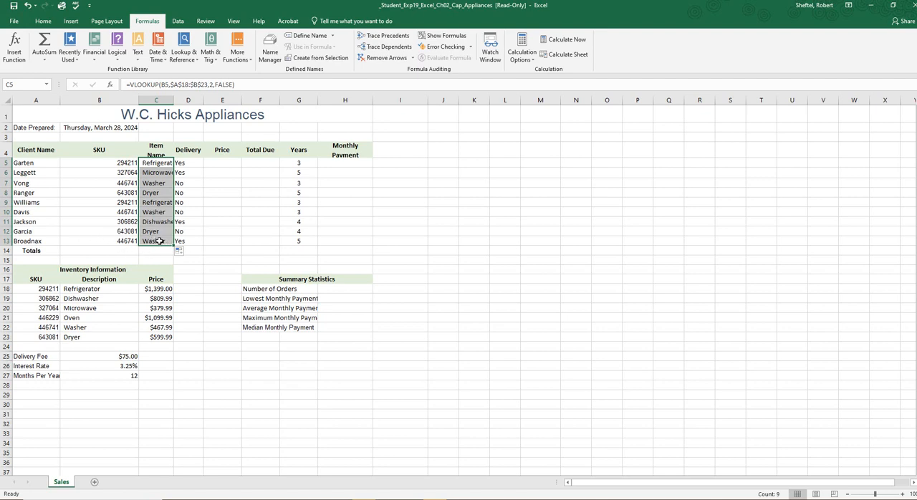
double_click(158, 222)
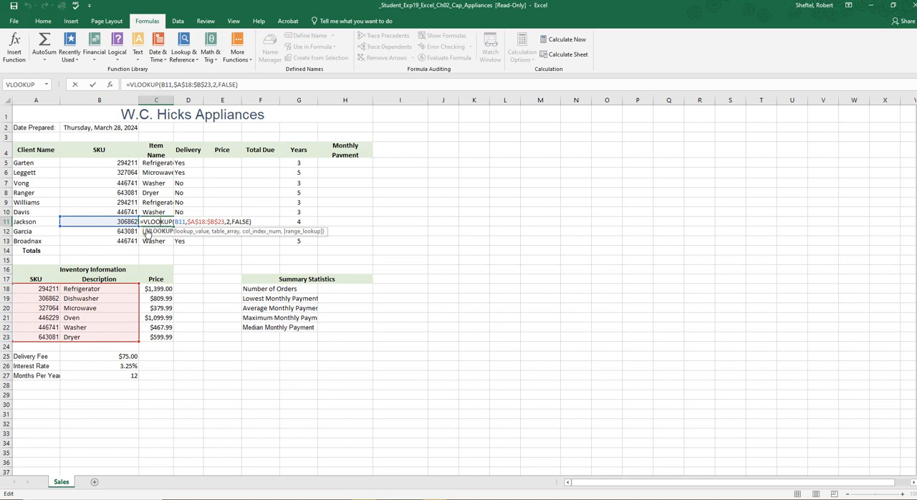
double_click(155, 203)
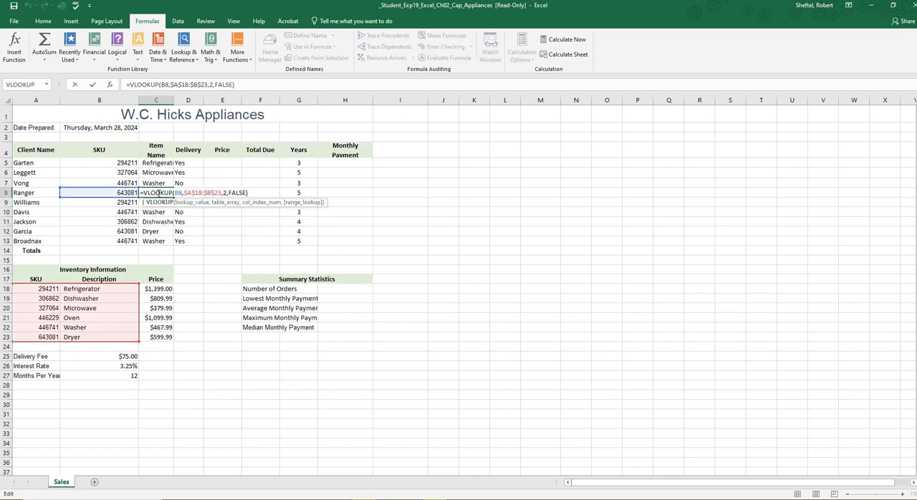
click(157, 181)
double_click(157, 181)
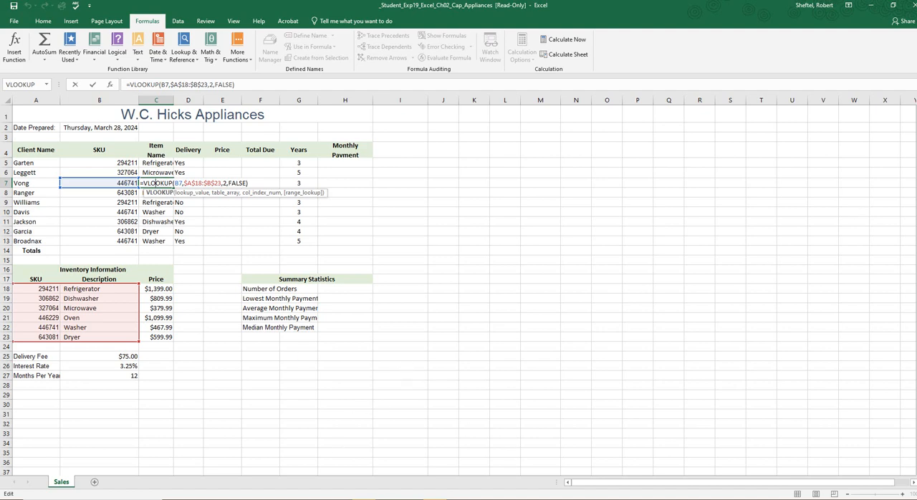
key(ctrl+Return)
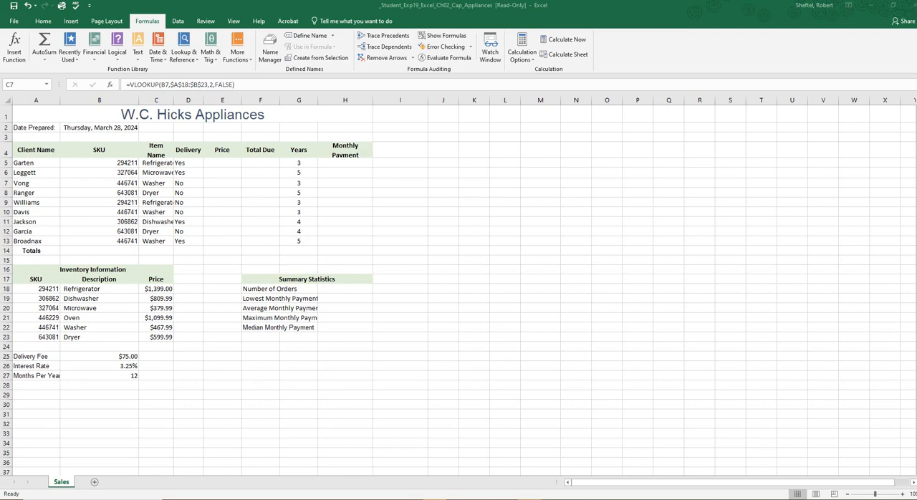
Step: AutoFit the width of the Item Name column C to its contents
click(163, 97)
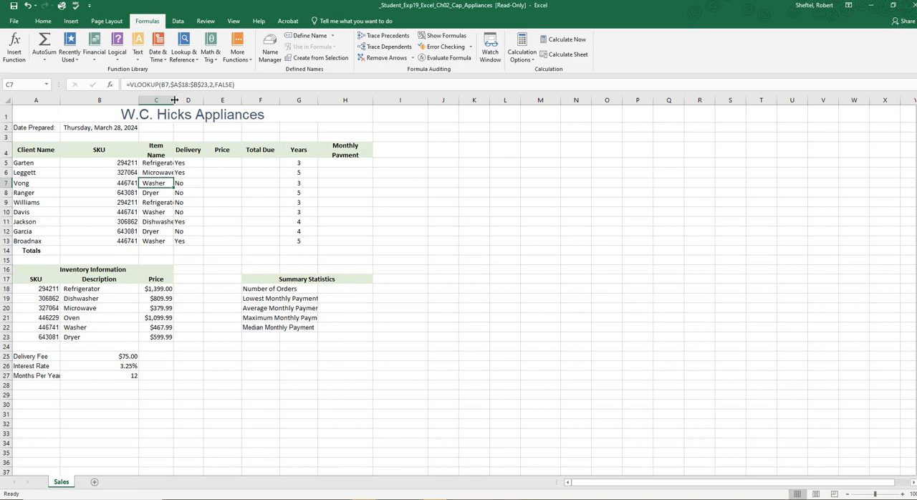
double_click(175, 100)
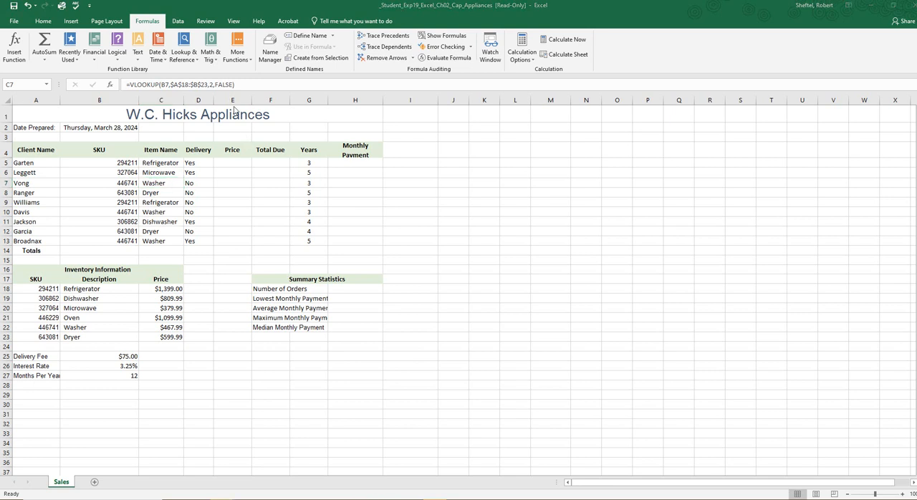
key(F2)
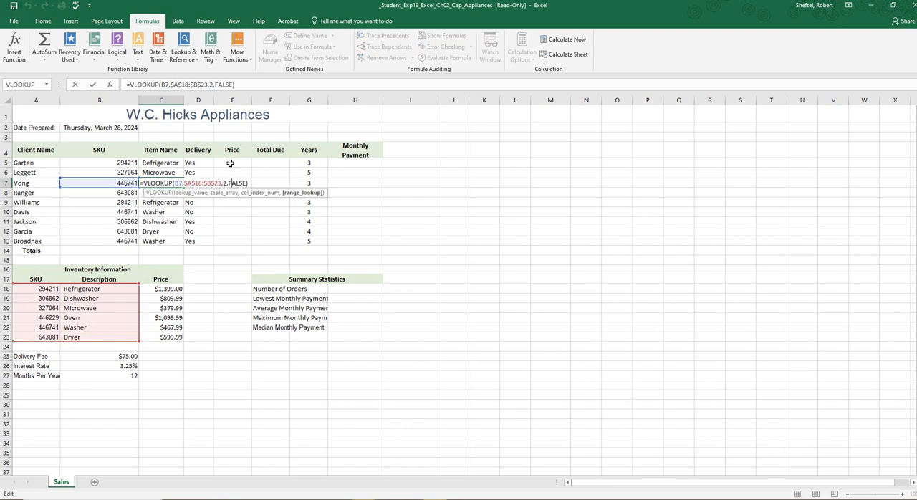
click(229, 164)
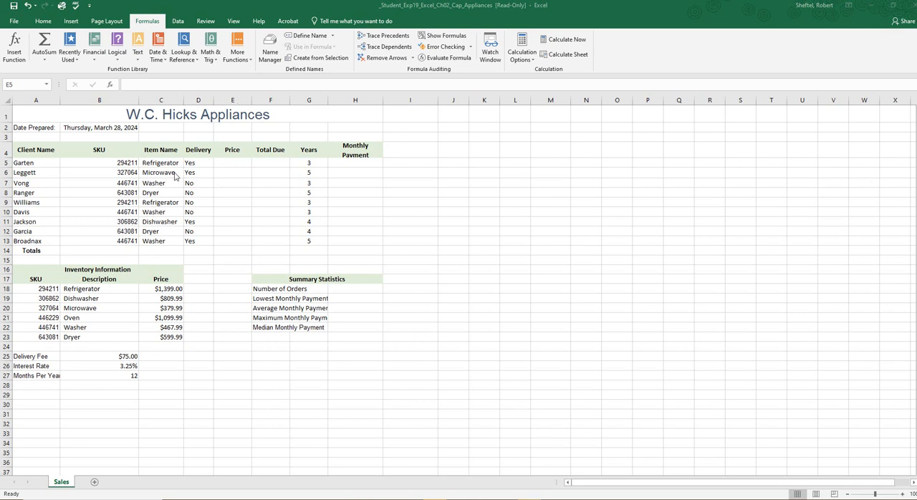
Step: Start a VLOOKUP in the first Price cell E5 with C5 as the lookup value and B18:C23 as the table array
click(237, 162)
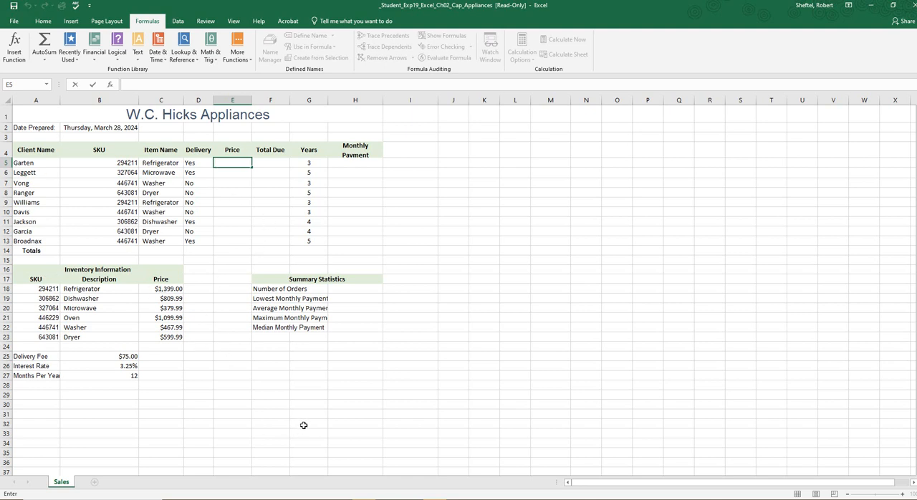
click(236, 162)
click(167, 164)
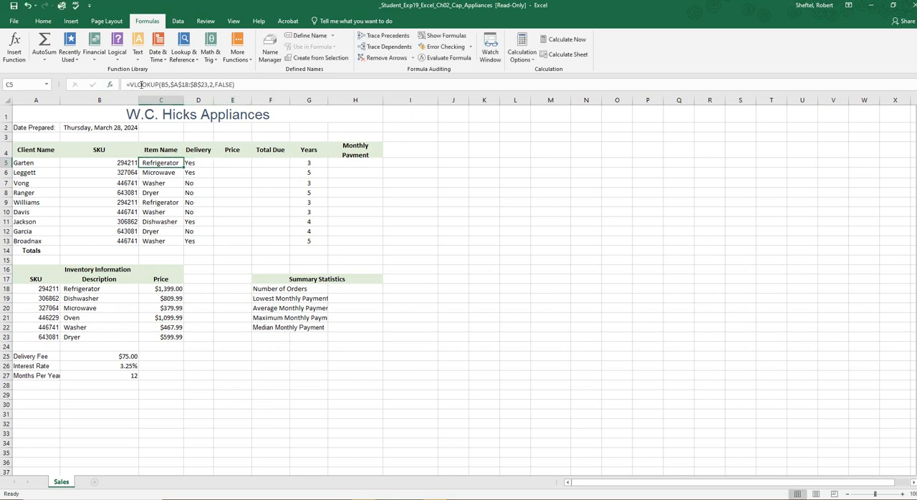
click(243, 161)
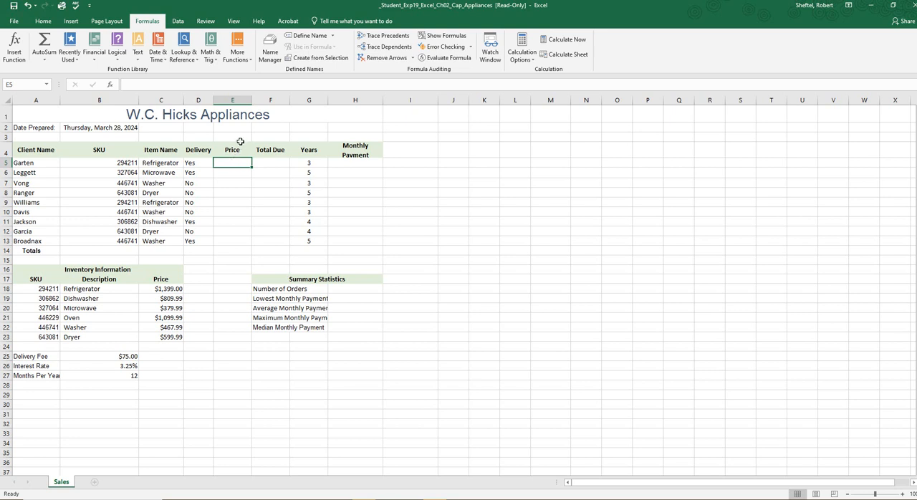
click(184, 54)
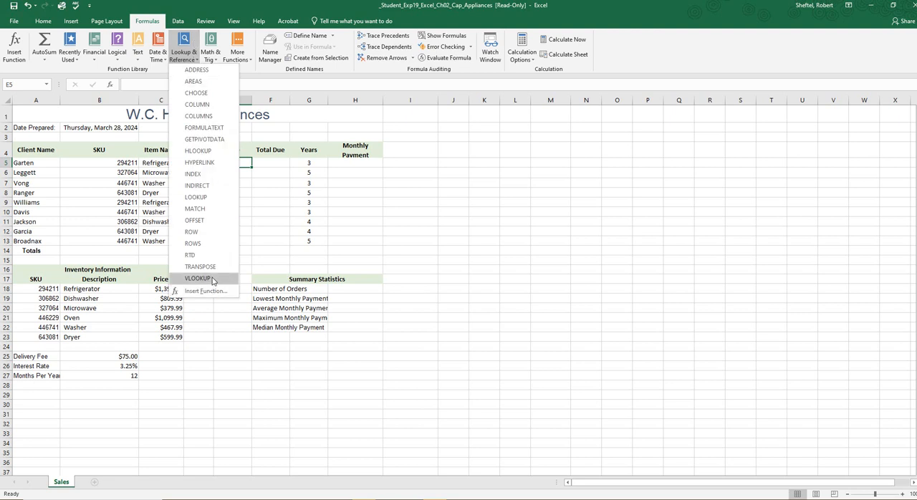
click(196, 278)
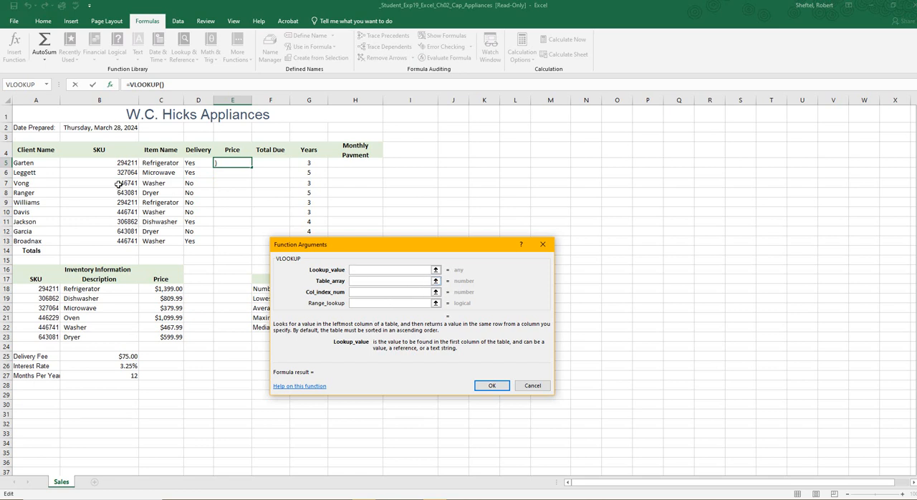
click(159, 162)
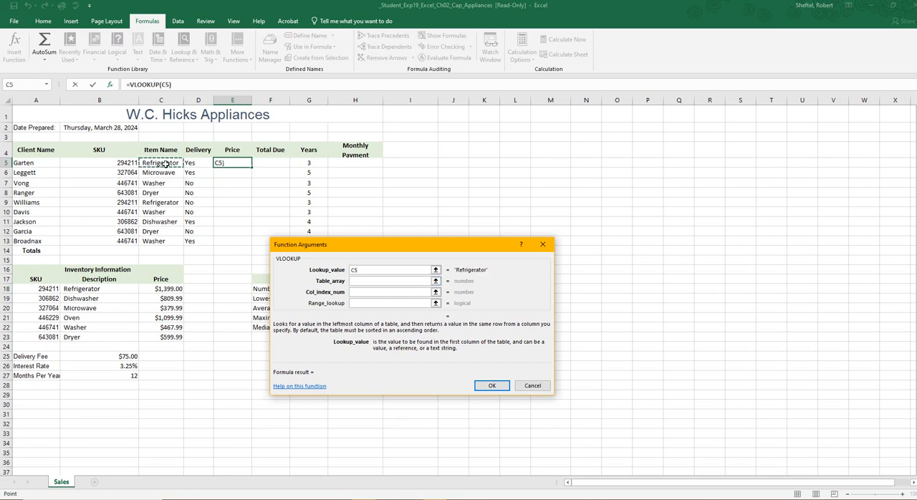
click(356, 281)
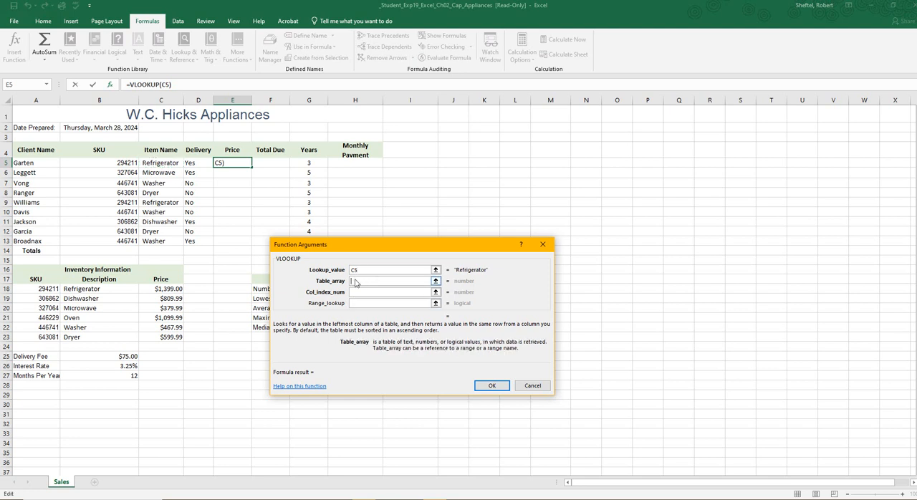
click(93, 289)
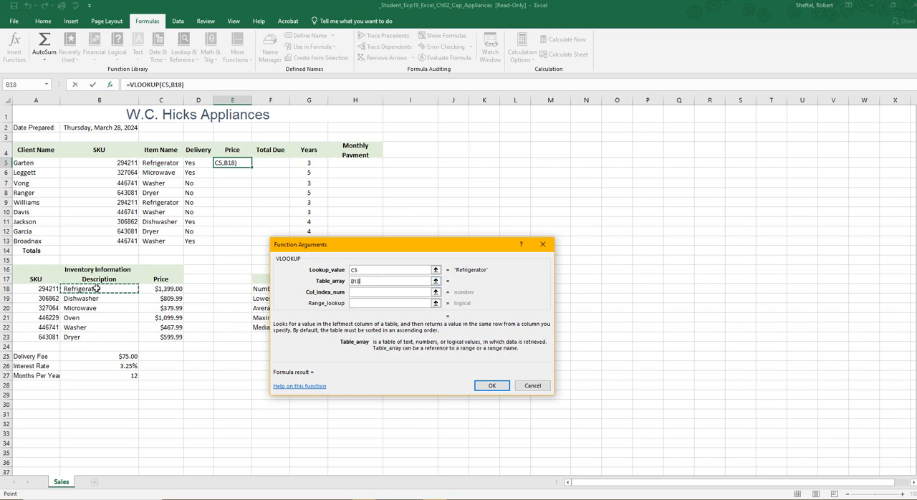
drag(93, 289, 157, 338)
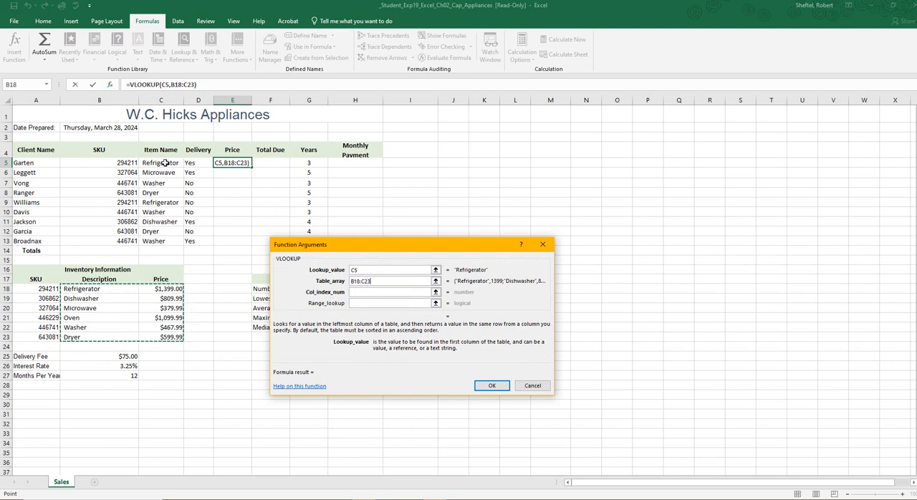
Step: Set E5's VLOOKUP column index to 2 and its range lookup to FALSE
click(369, 294)
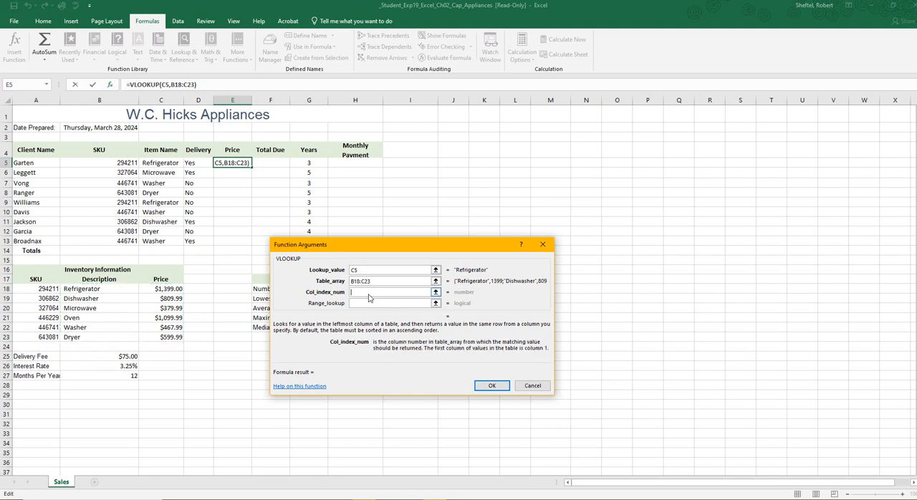
text(2)
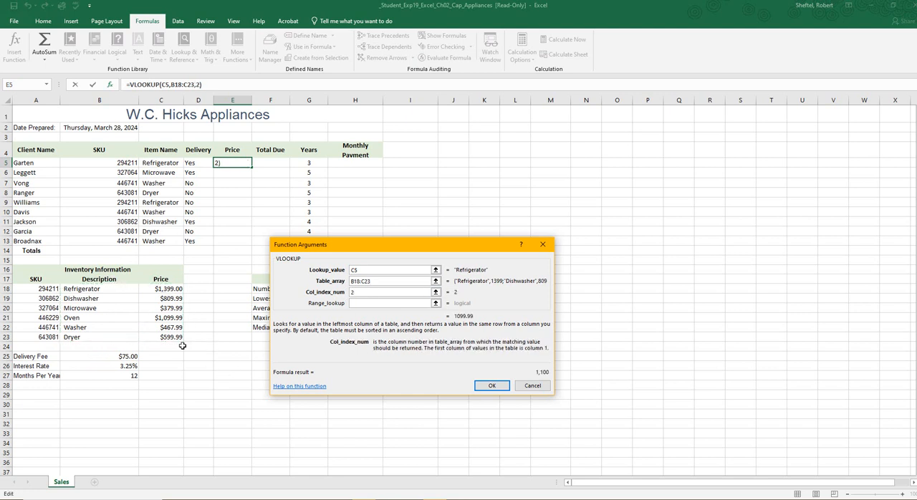
click(368, 307)
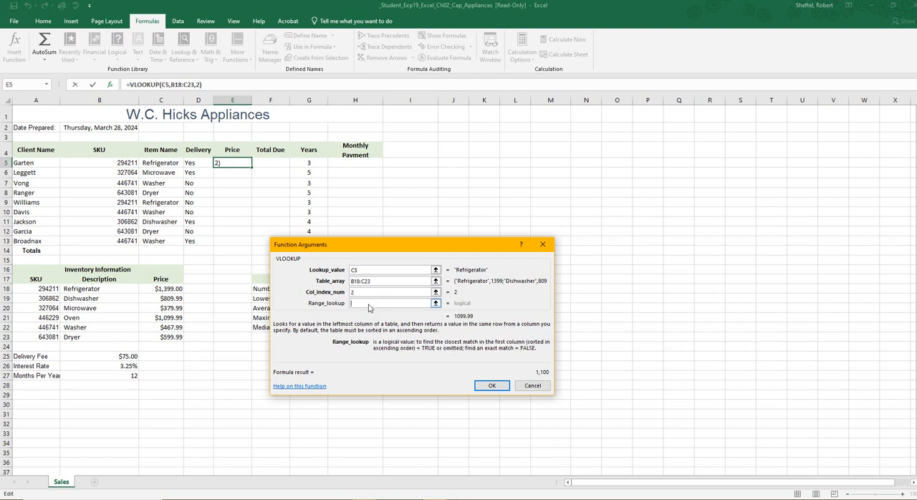
text(FALSE)
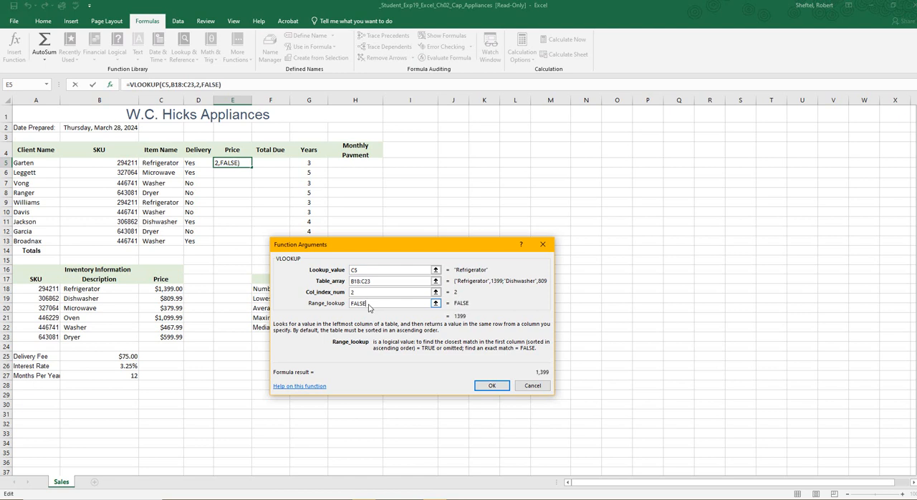
Step: Make the table array absolute as $B$18:$C$23 and insert the VLOOKUP in E5
click(355, 286)
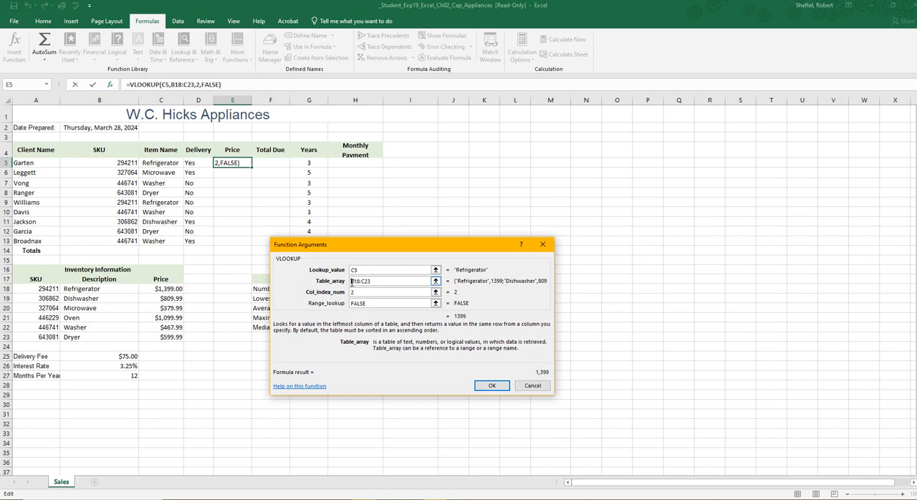
text($)
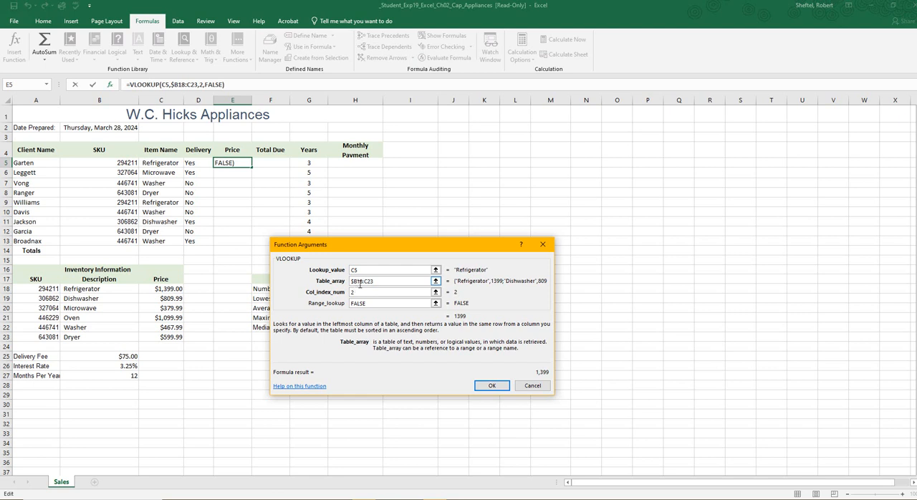
click(358, 283)
text($)
click(378, 283)
text($)
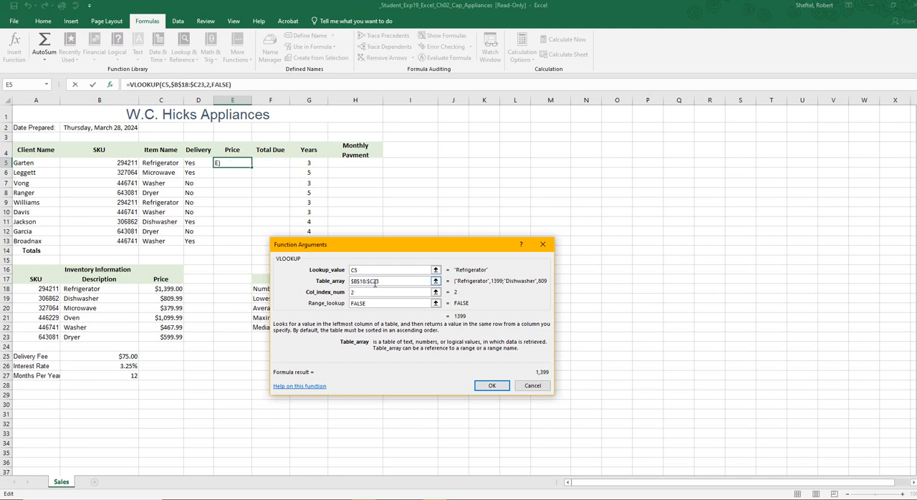
click(374, 282)
text($)
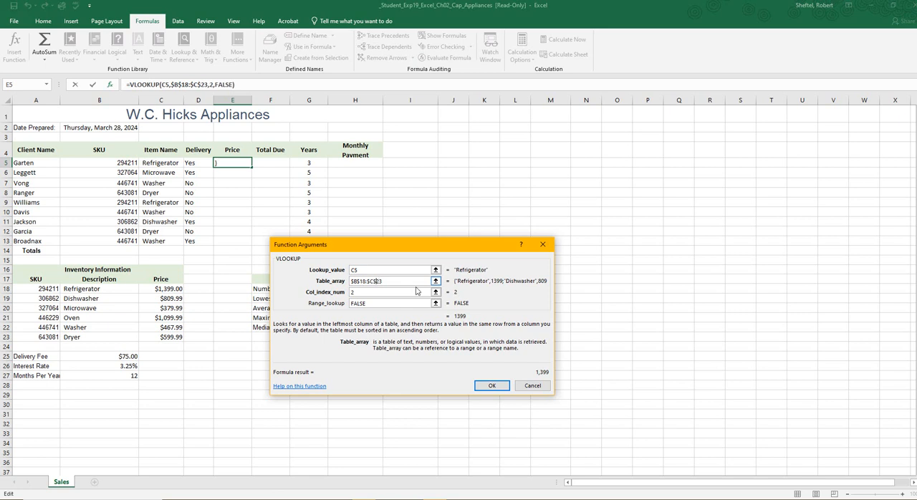
click(495, 386)
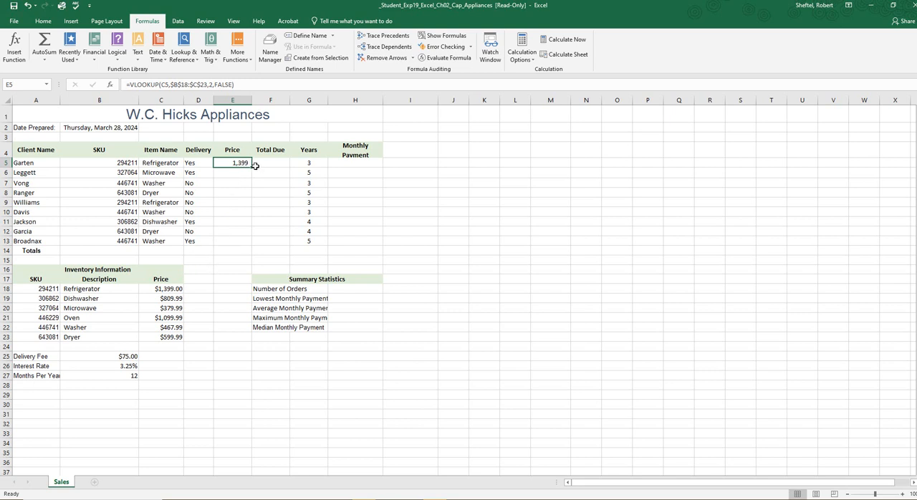
Step: Fill the Price VLOOKUP from E5 down through E13 and increase the prices to two decimal places
drag(252, 167, 246, 243)
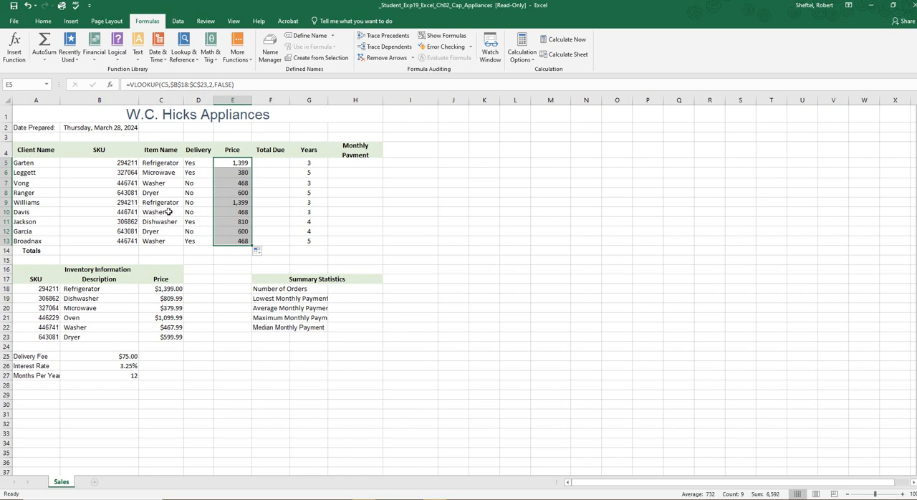
click(43, 21)
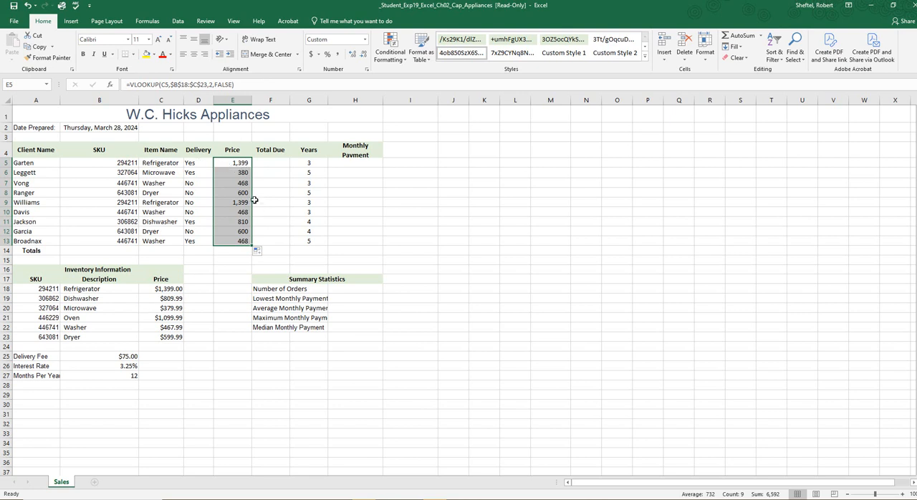
click(158, 174)
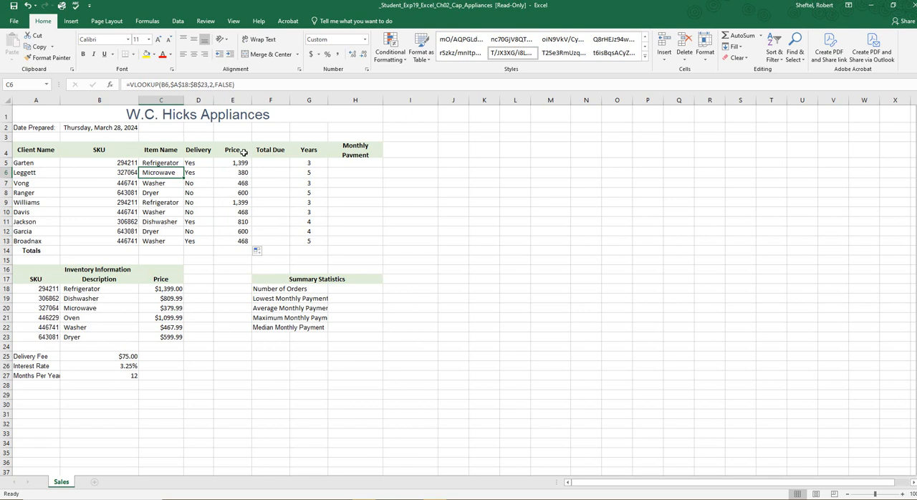
drag(243, 163, 244, 242)
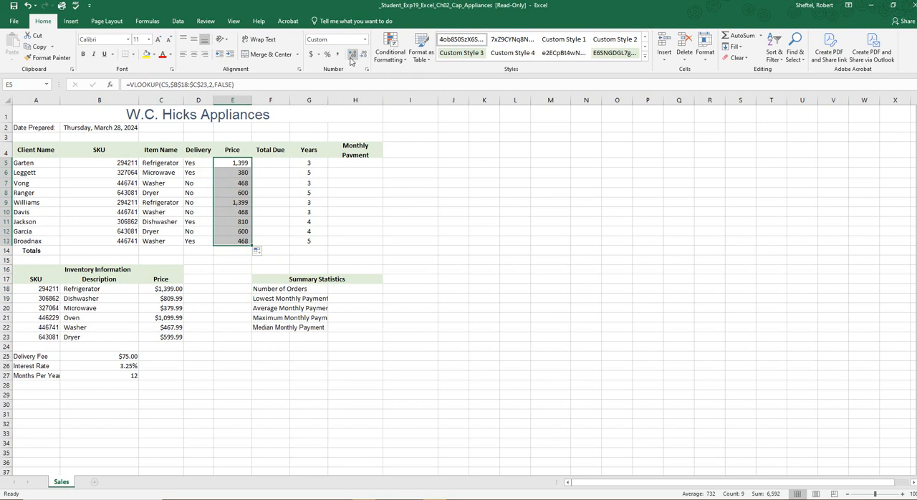
click(352, 55)
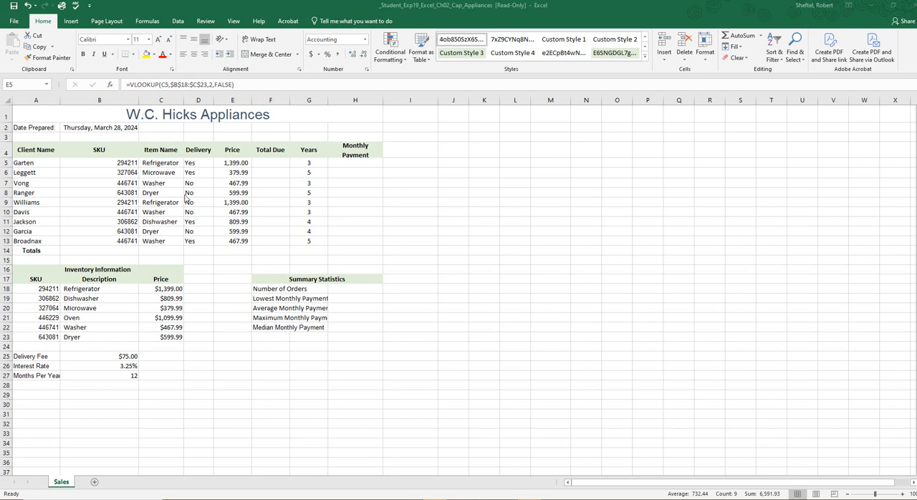
Step: Apply the Currency number format to the prices in E5:E13
click(236, 166)
drag(237, 163, 246, 242)
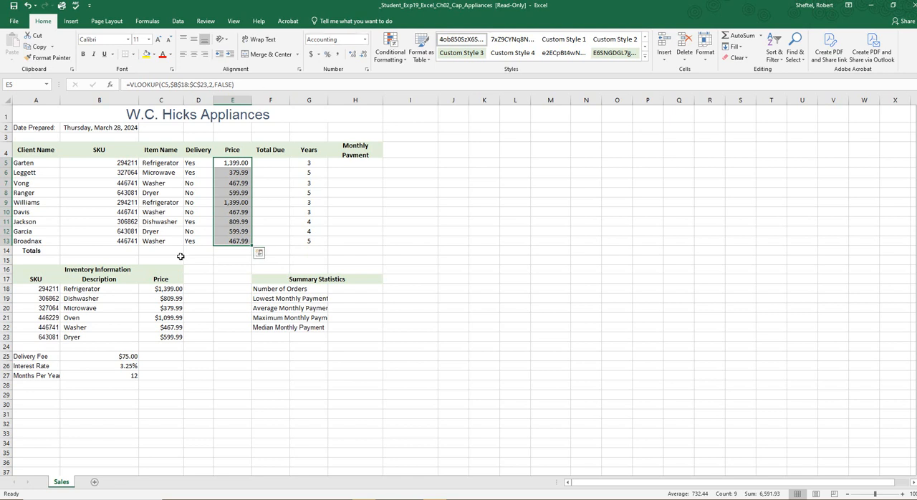
click(364, 40)
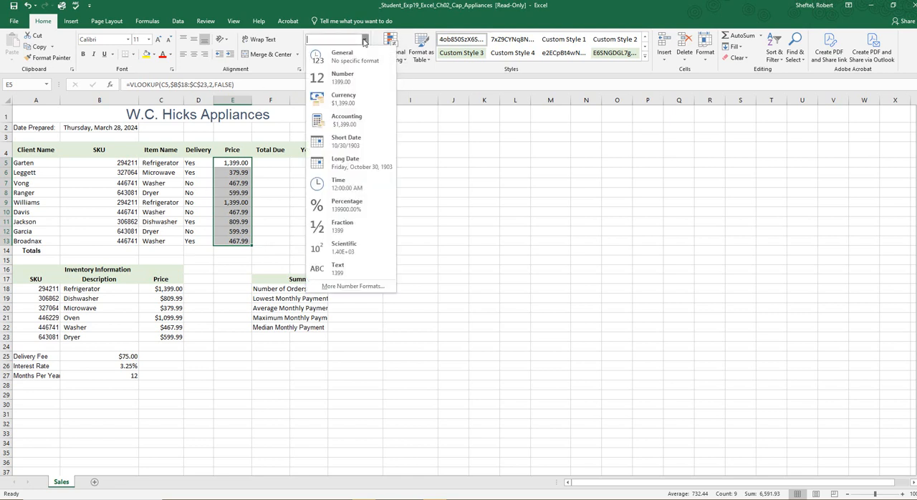
click(356, 98)
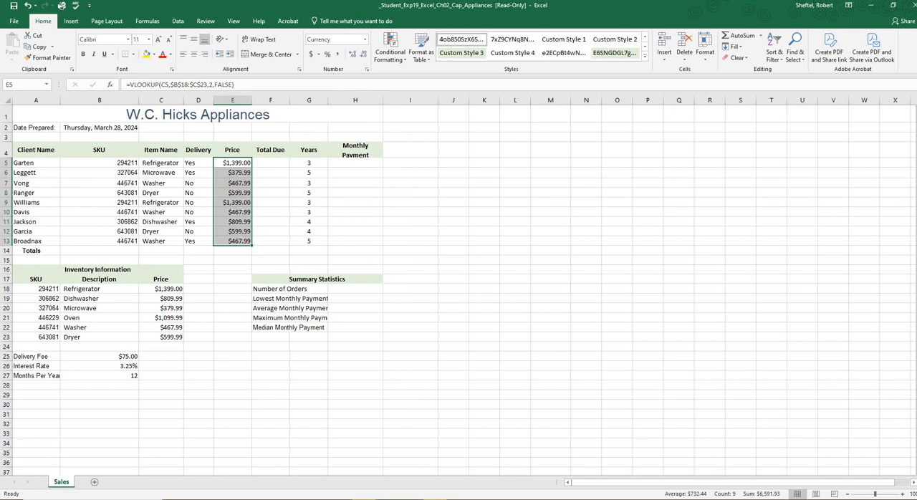
Step: Switch to the final result image in Paint, compare it with the worksheet, and return to Excel
key(alt+Tab)
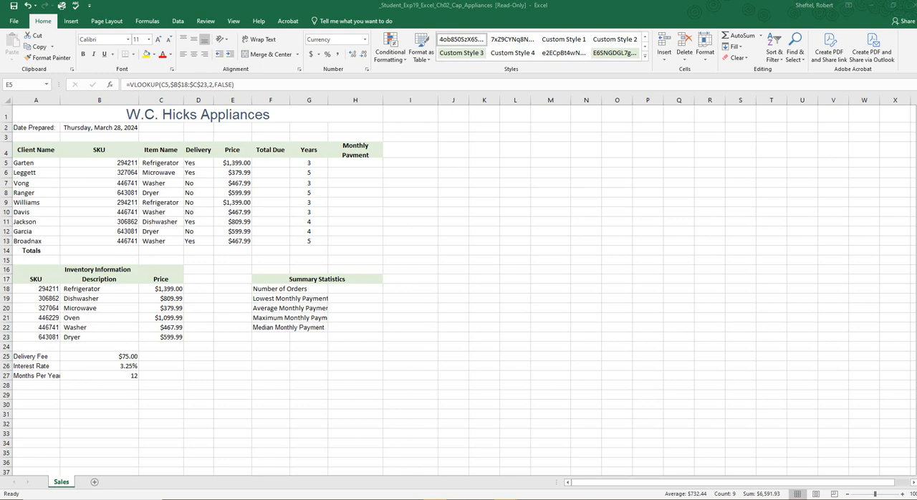
mouse_move(474, 144)
mouse_down()
mouse_move(568, 110)
mouse_move(594, 115)
mouse_up()
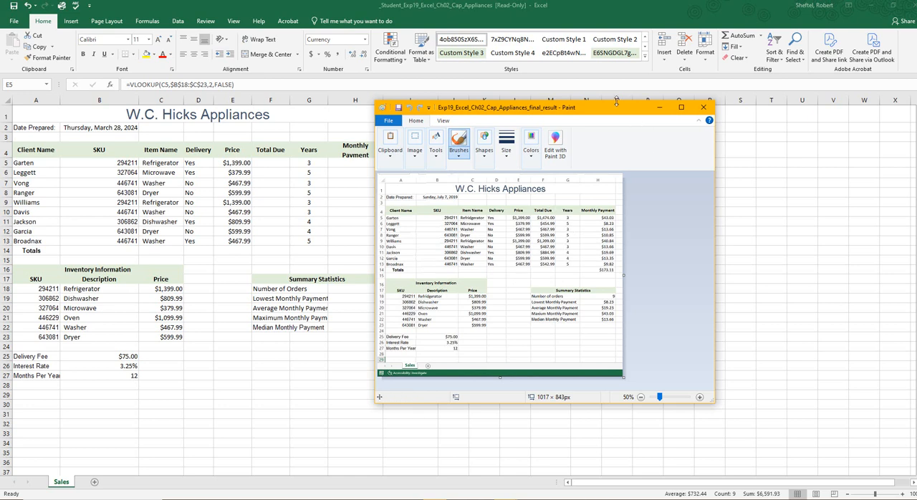
click(659, 107)
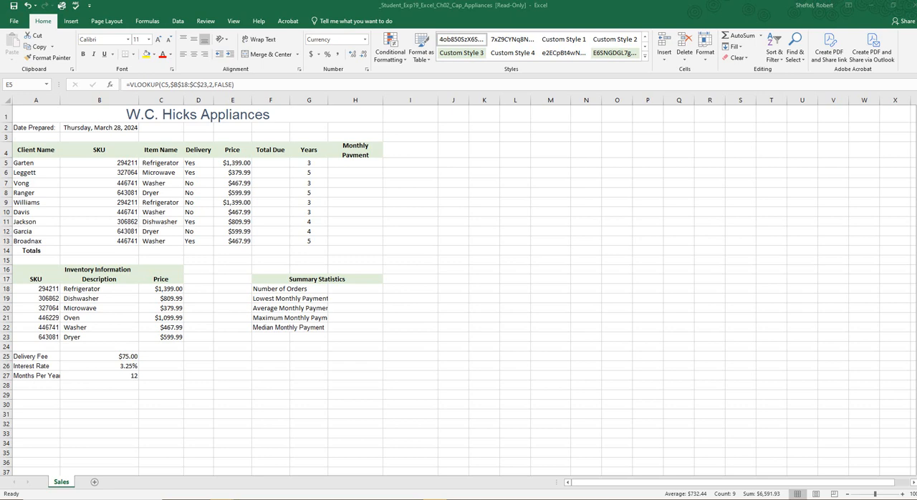
click(271, 163)
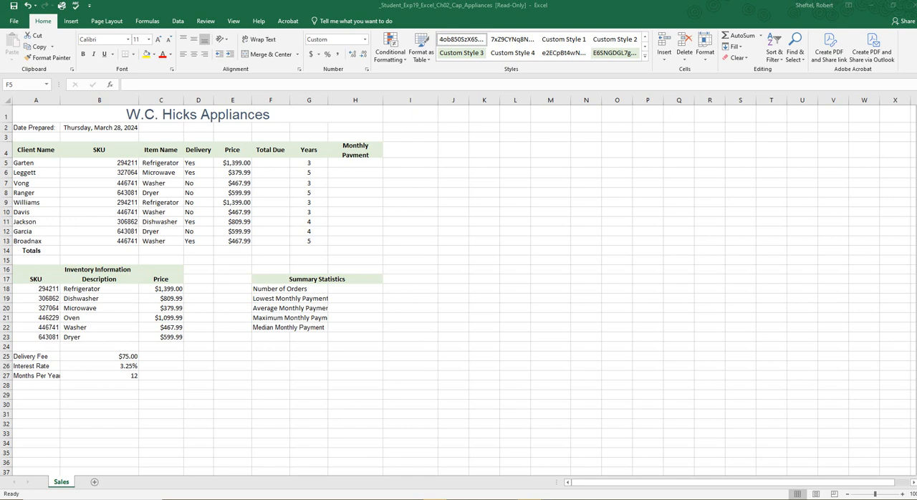
click(273, 99)
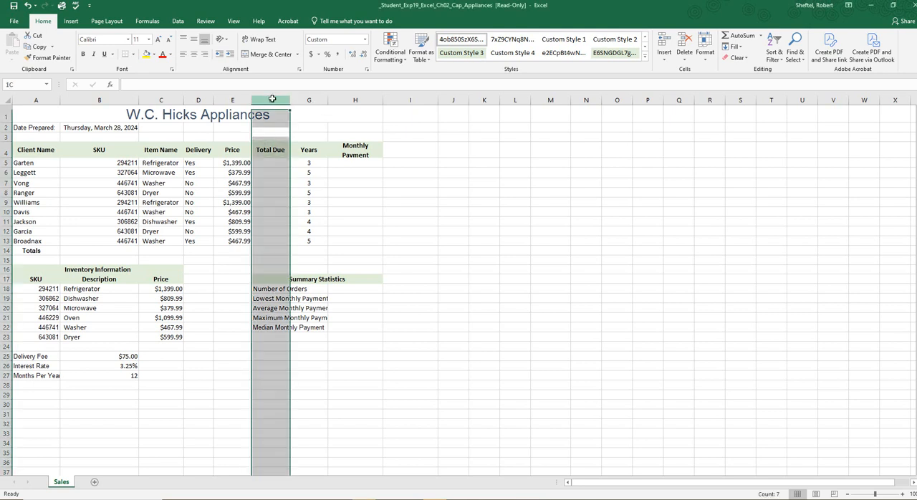
click(273, 162)
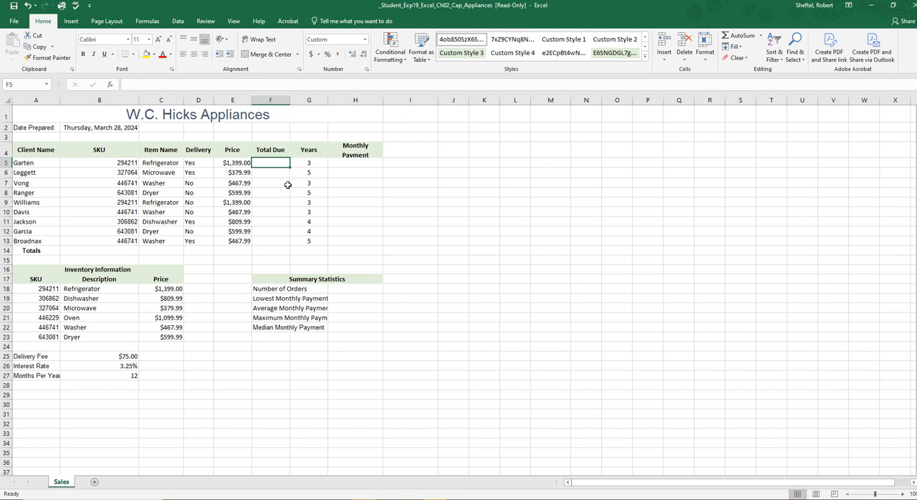
click(108, 100)
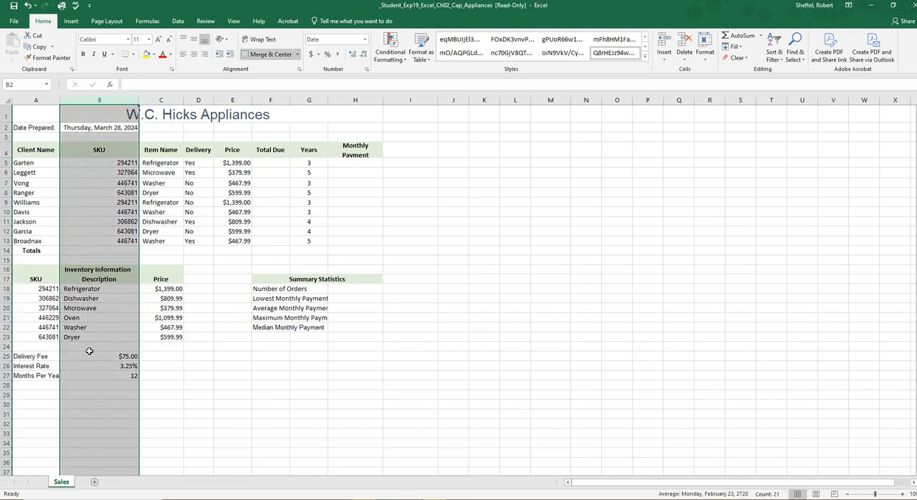
click(116, 356)
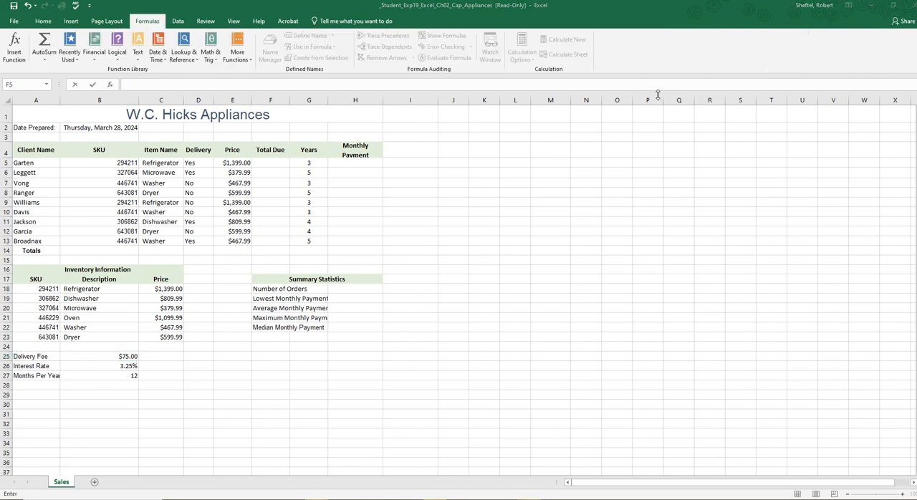
click(272, 162)
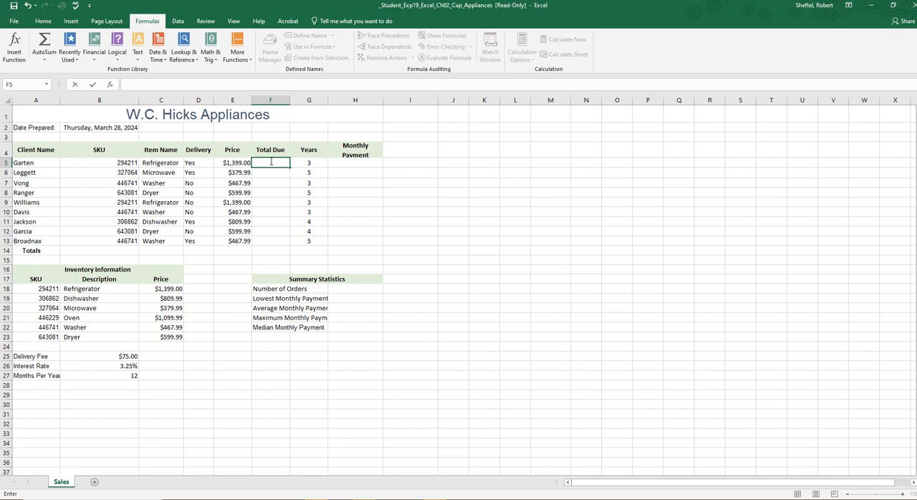
text(+)
key(BackSpace)
text(=IF)
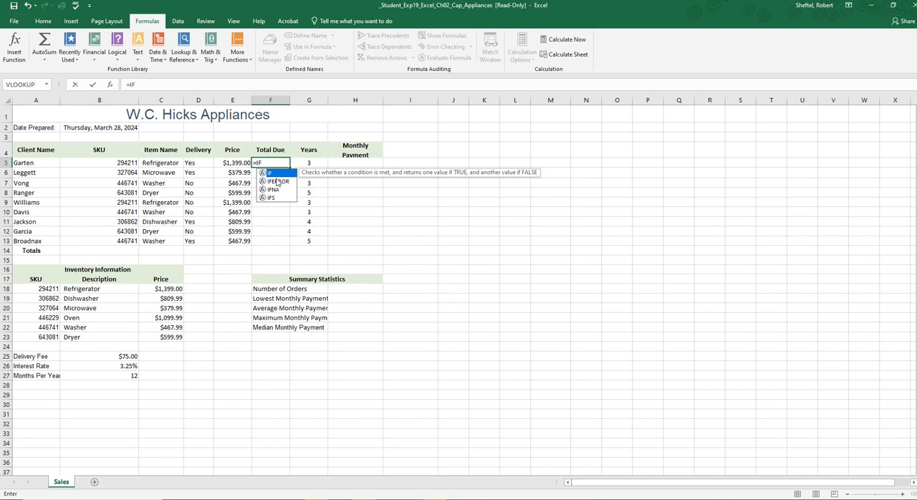
click(195, 162)
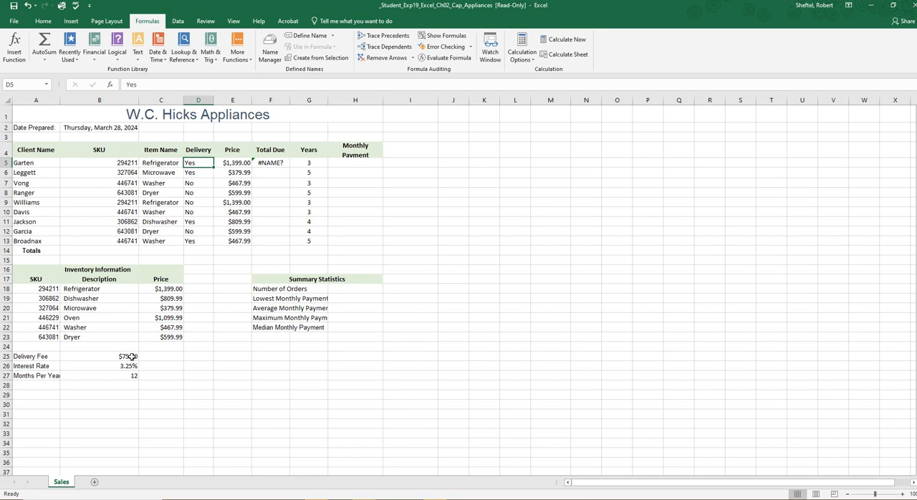
click(264, 163)
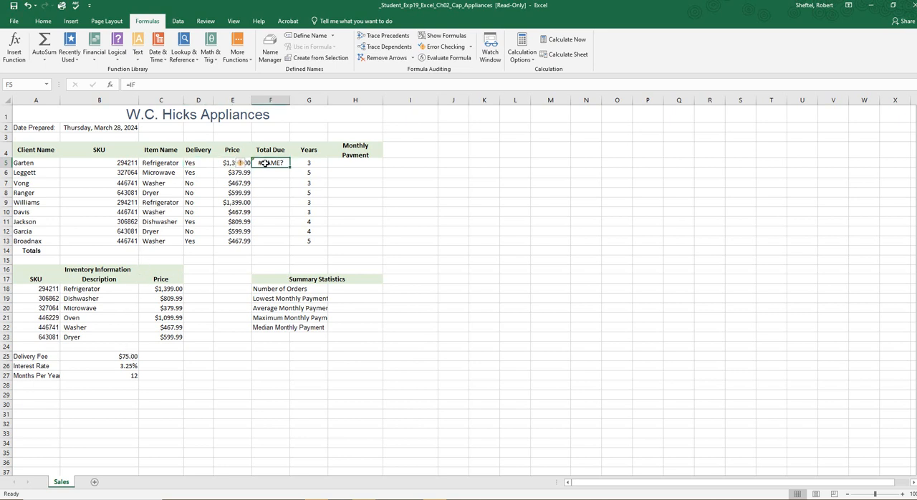
key(Delete)
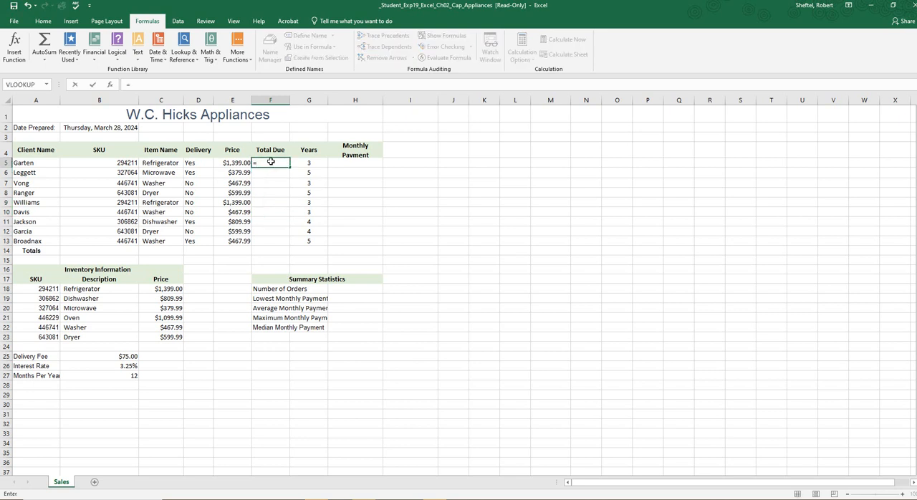
text(=IF)
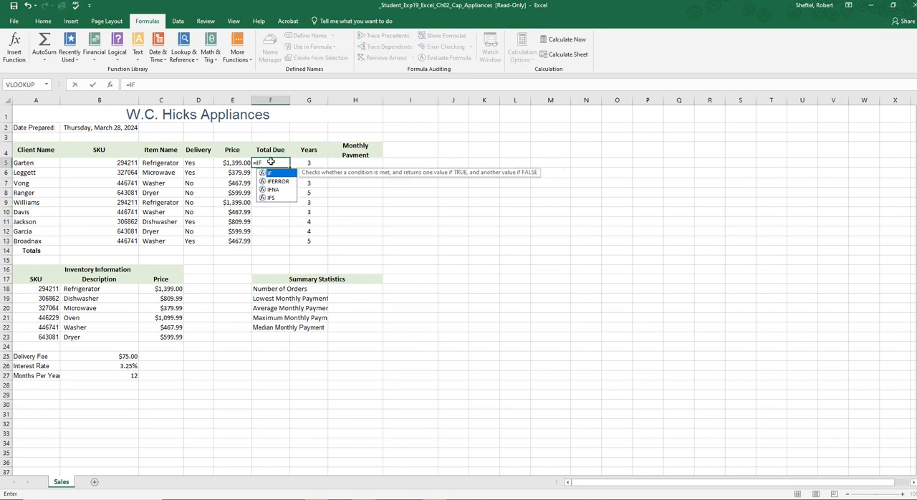
click(110, 85)
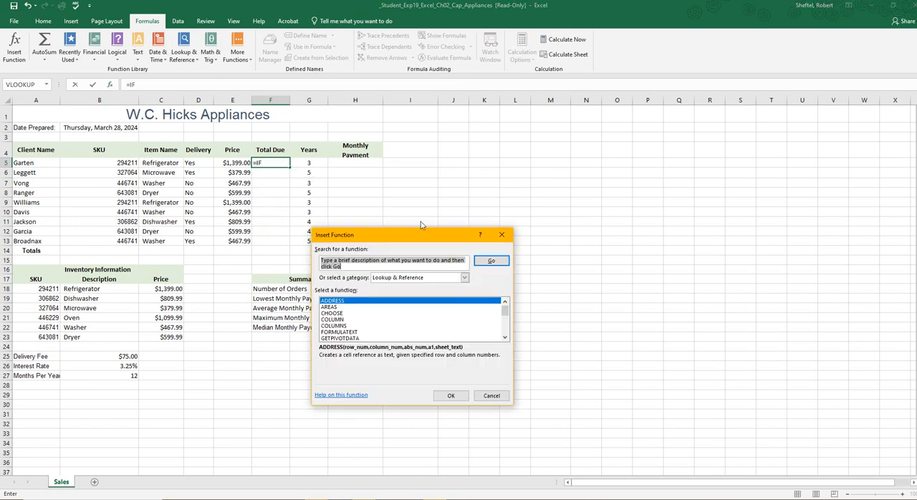
click(491, 396)
Step: Start an IF function in F5 with the logical test D5="Yes"
click(119, 56)
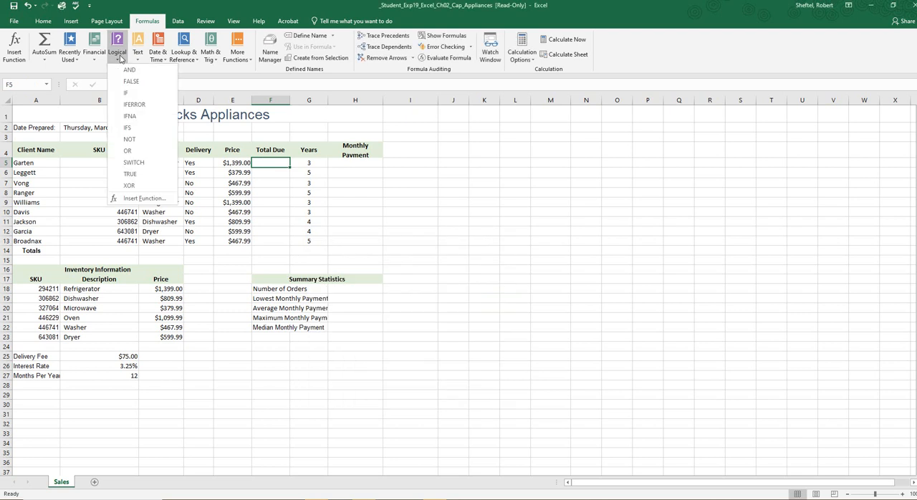
click(128, 93)
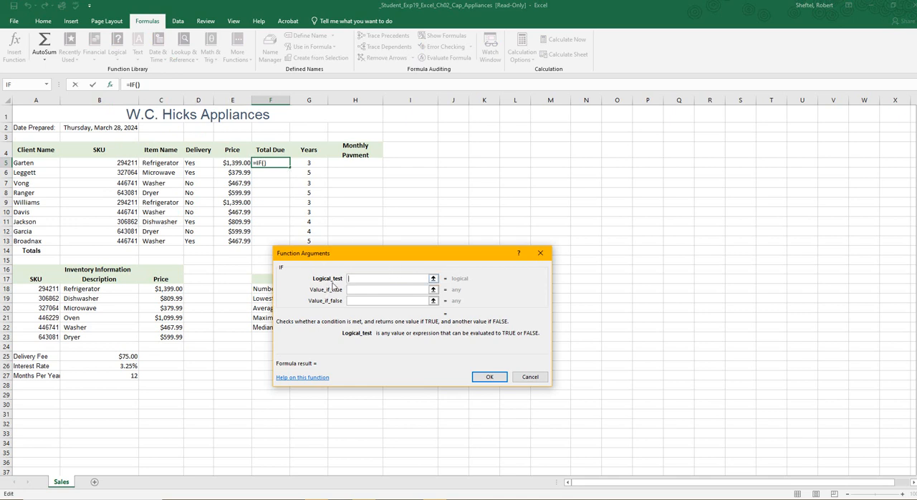
click(201, 164)
click(351, 289)
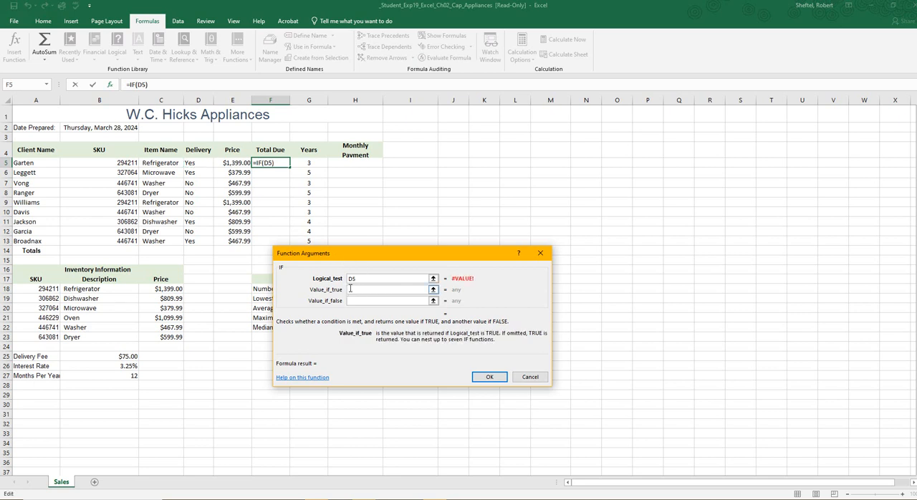
click(371, 279)
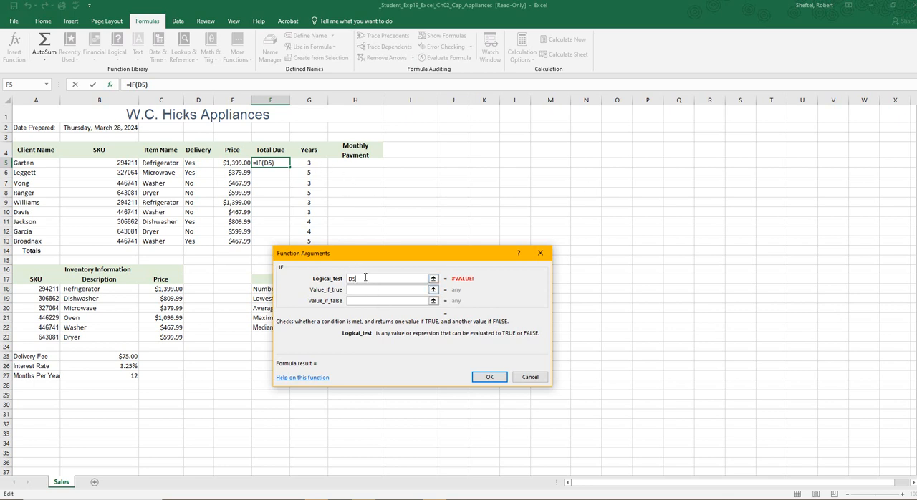
text(=Yes"")
Step: Set the IF function's value if true to B25 and value if false to E5, and insert it in F5
click(361, 290)
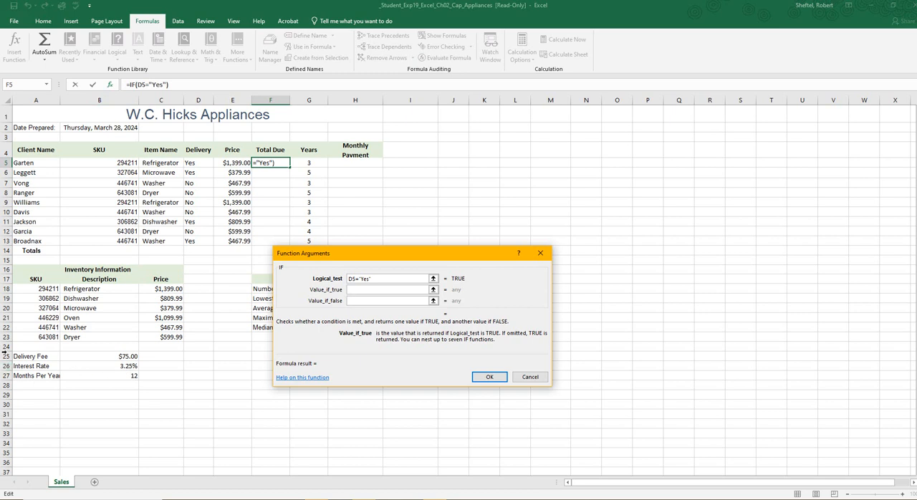
click(121, 356)
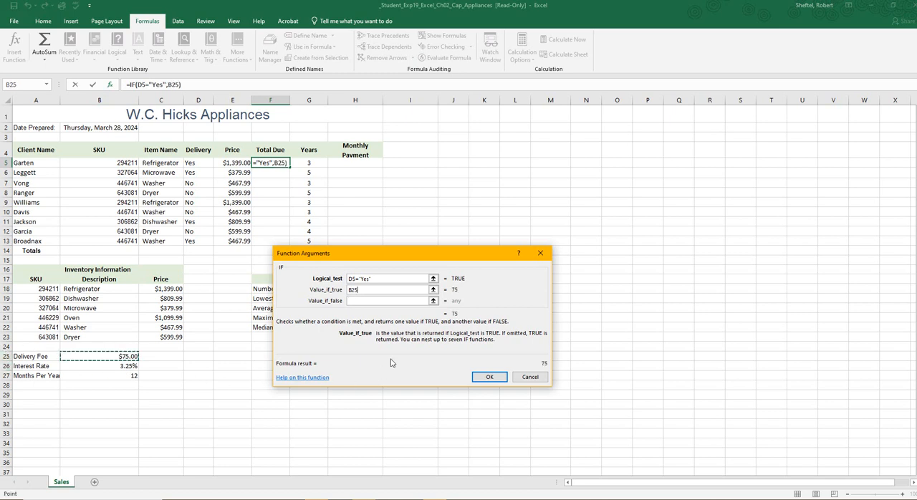
click(363, 302)
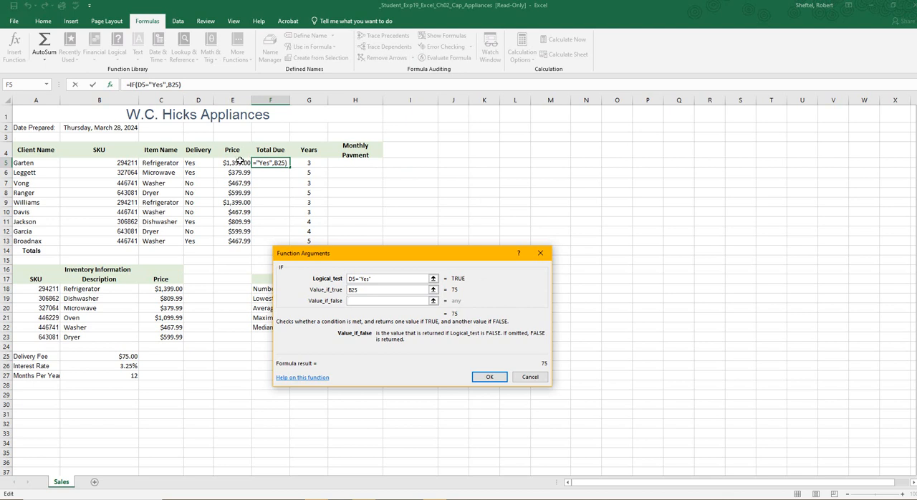
click(241, 164)
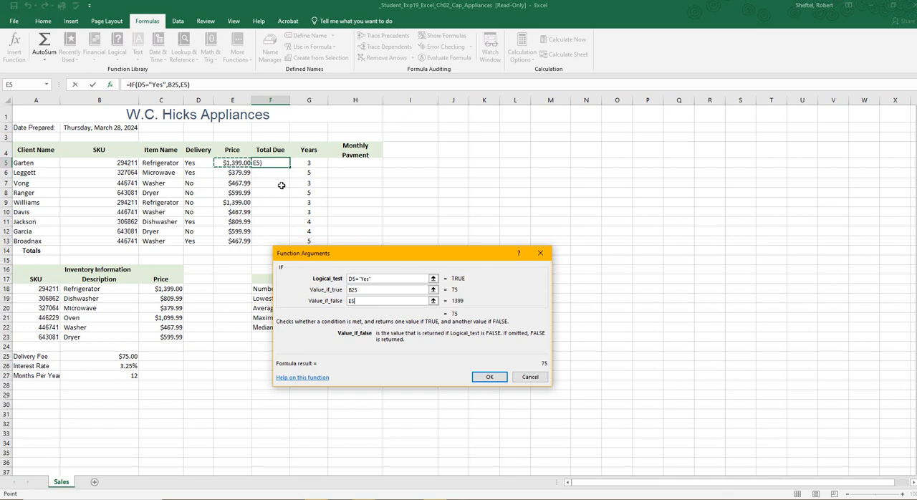
click(490, 379)
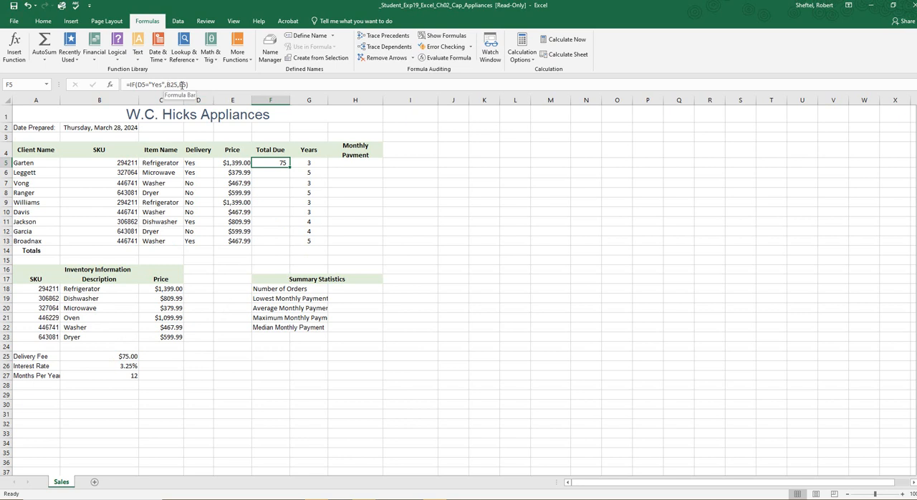
Step: Make the delivery fee reference absolute as $B$25 in the F5 formula and fill it down through F13
double_click(274, 162)
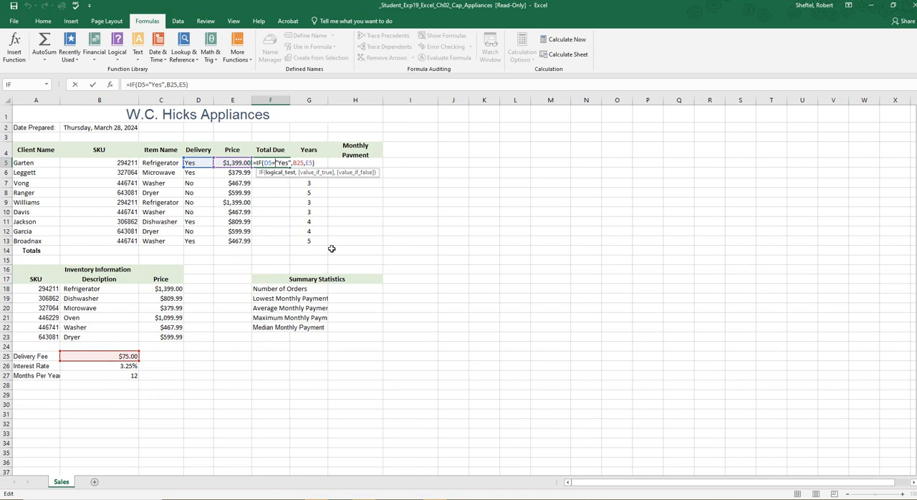
click(298, 162)
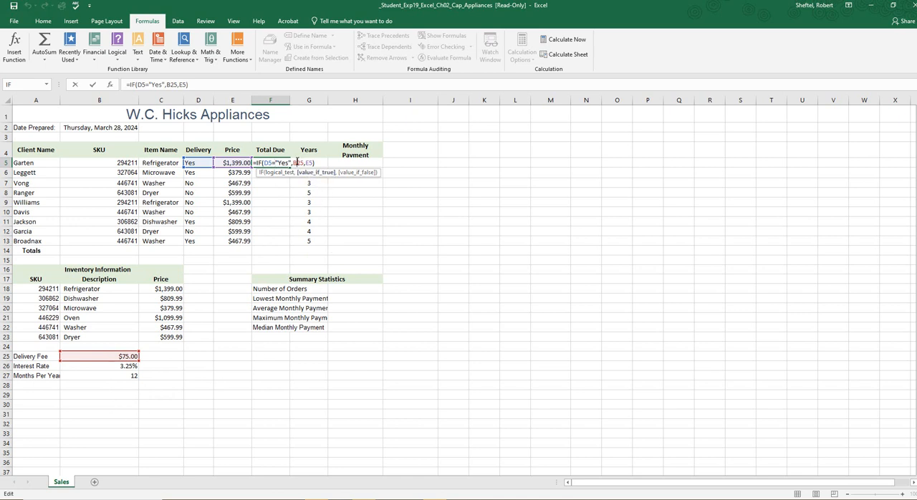
click(292, 162)
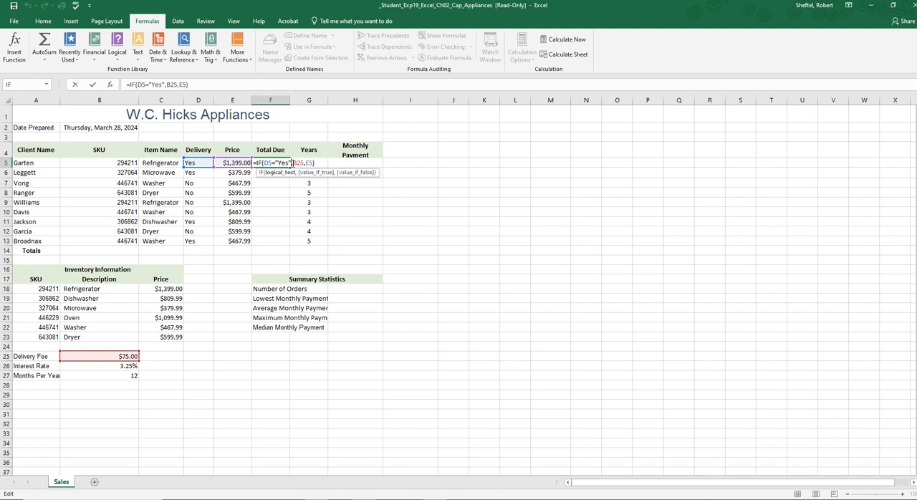
click(293, 163)
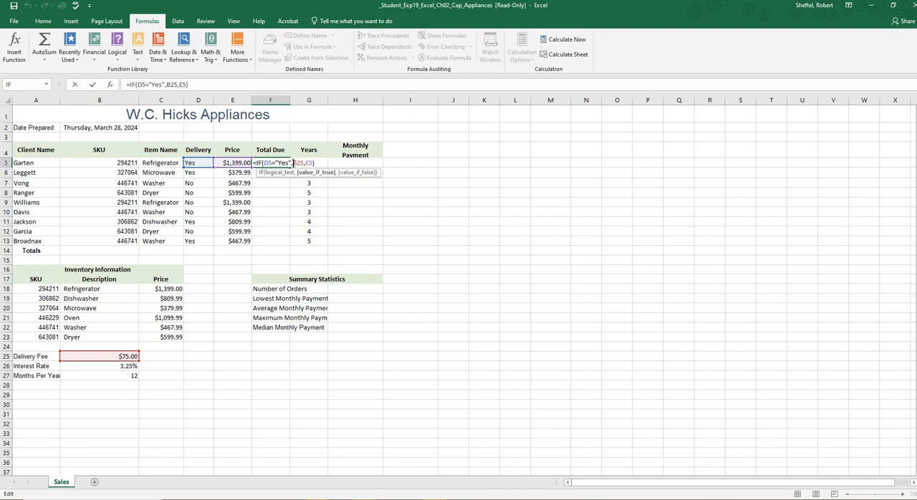
text($B$)
click(263, 163)
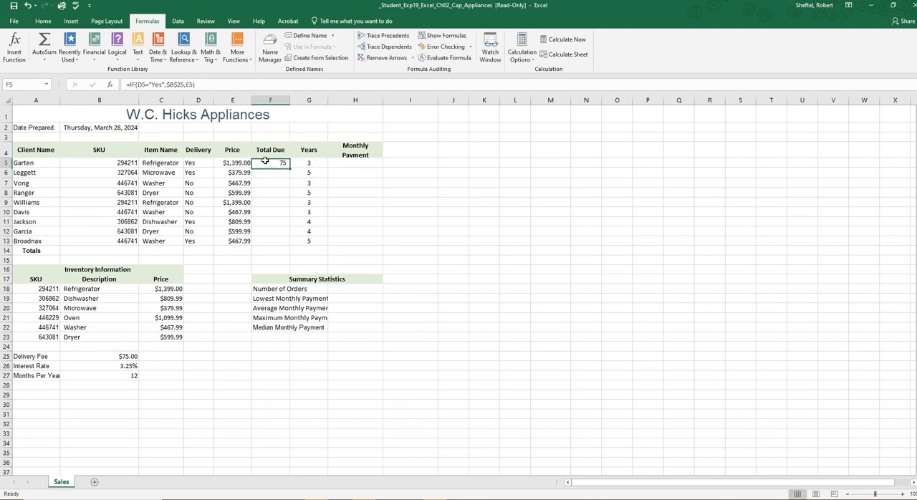
key(ctrl+Return)
drag(290, 166, 279, 243)
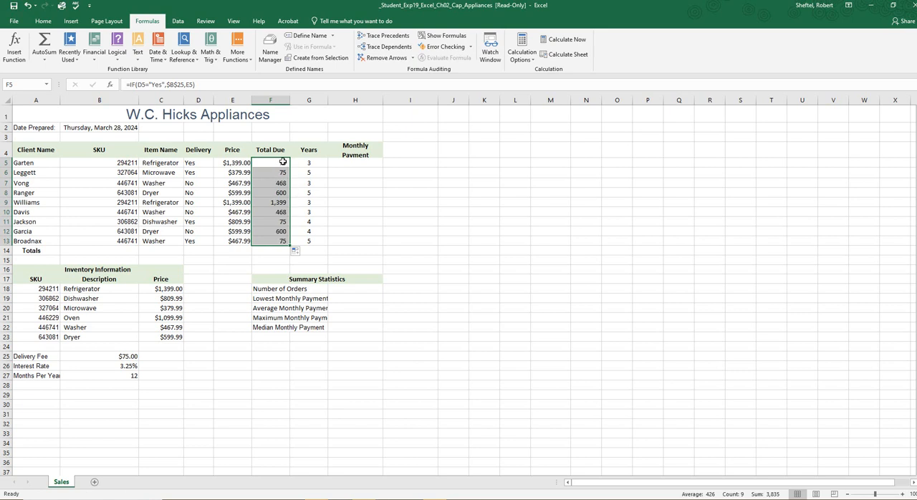
Step: Examine the Price VLOOKUP in E5 and the Total Due IF formula in F5 for errors
click(283, 163)
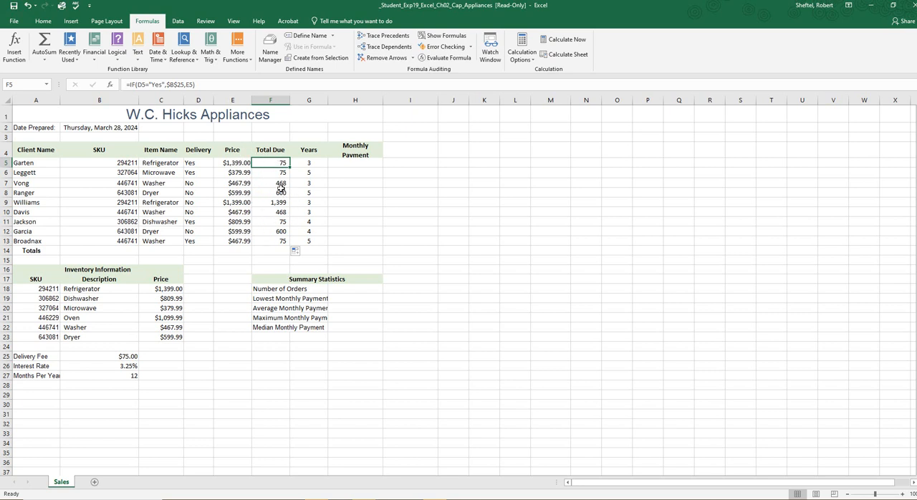
click(518, 498)
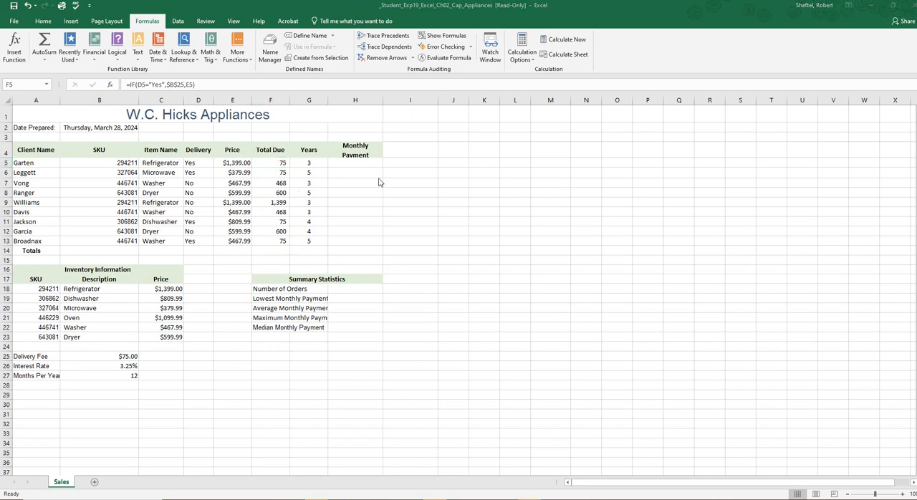
click(244, 163)
double_click(245, 163)
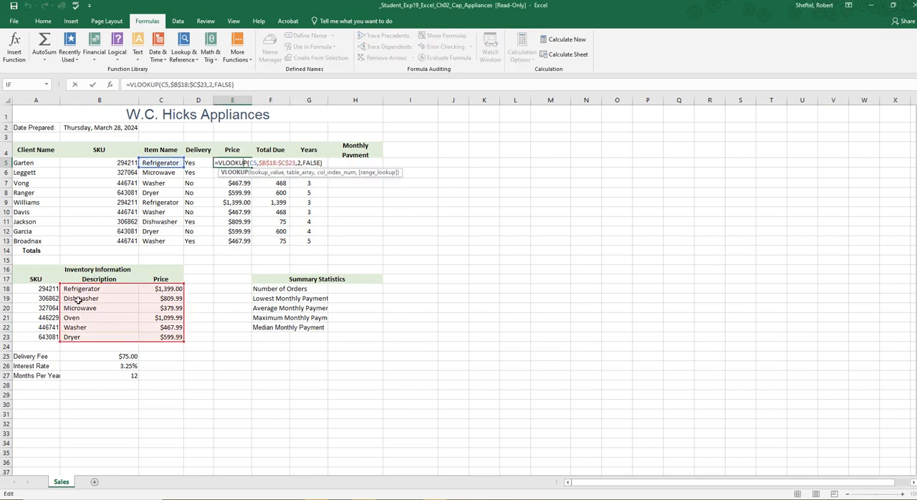
click(215, 328)
double_click(285, 163)
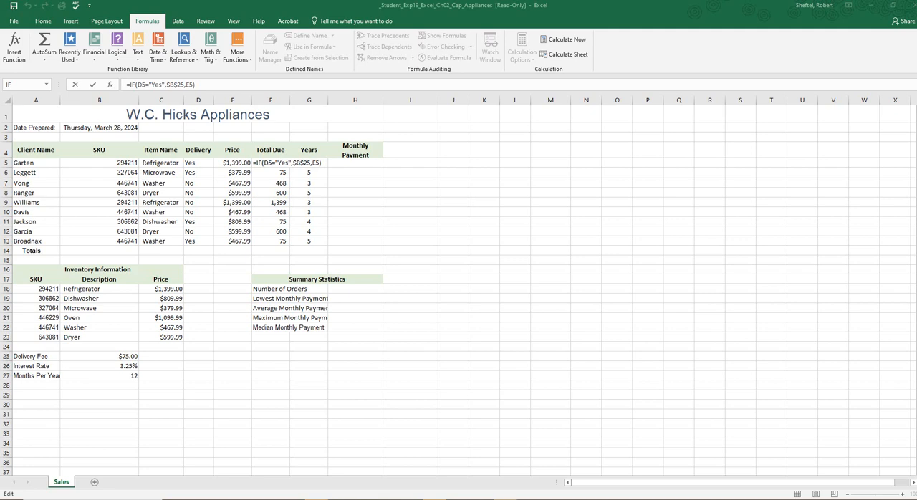
Step: Switch to the final result image in Paint and place it over the worksheet to compare the Total Due values
mouse_move(0, 135)
mouse_down()
mouse_move(438, 135)
mouse_move(514, 124)
mouse_up()
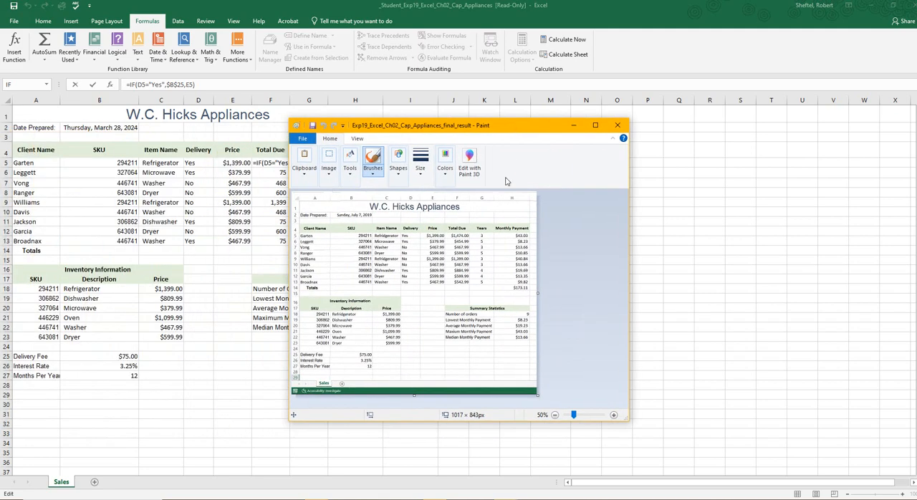
scroll(497, 283, up, 4)
scroll(497, 283, down, 5)
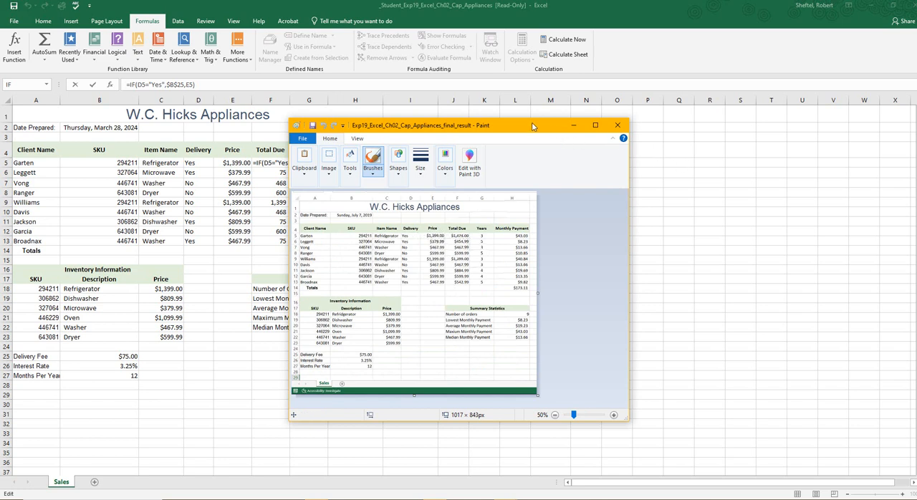
drag(532, 126, 395, 153)
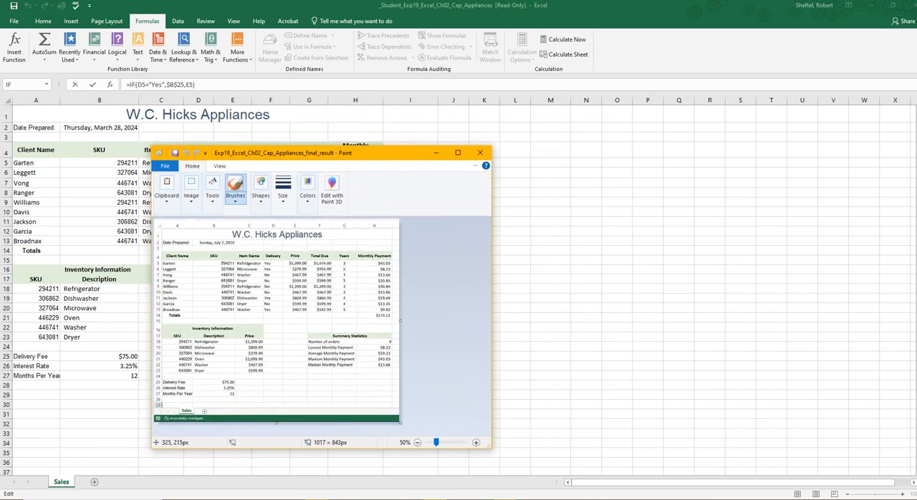
Step: Move the result image off the worksheet and set the F5 IF function's value if true to E5+$B$25
drag(376, 153, 0, 151)
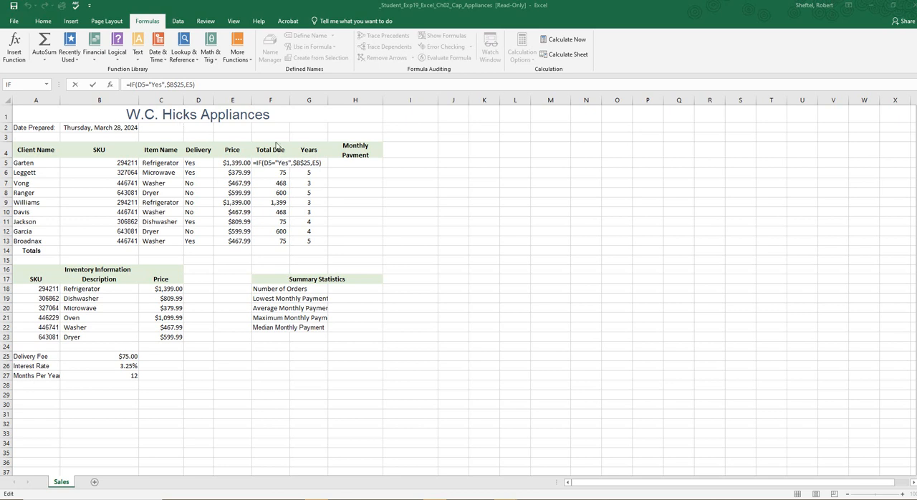
click(112, 84)
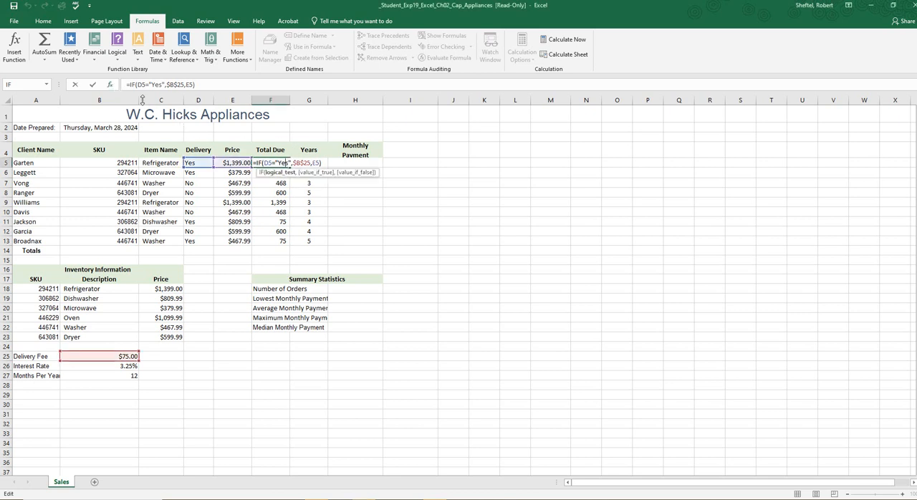
key(Escape)
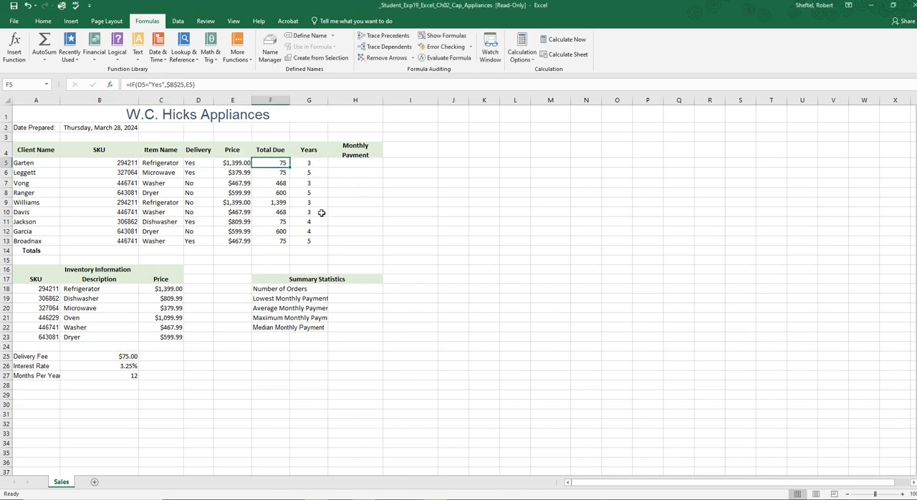
key(F2)
click(109, 85)
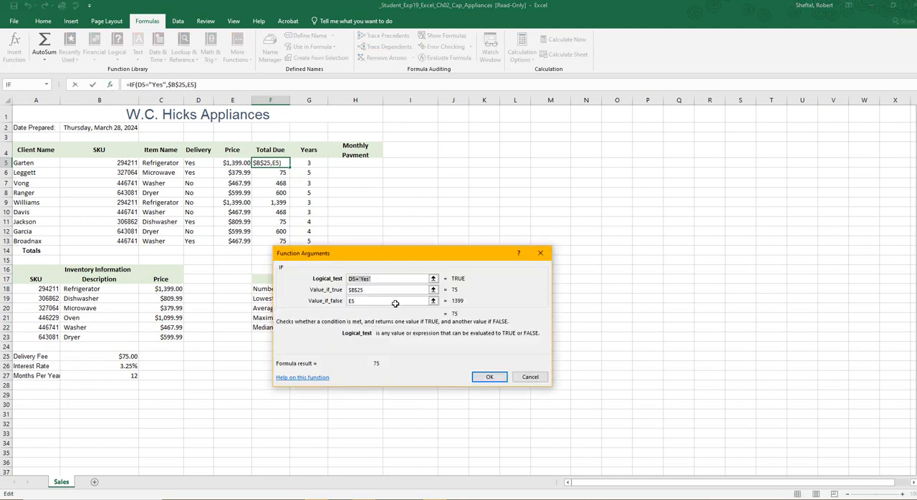
click(349, 289)
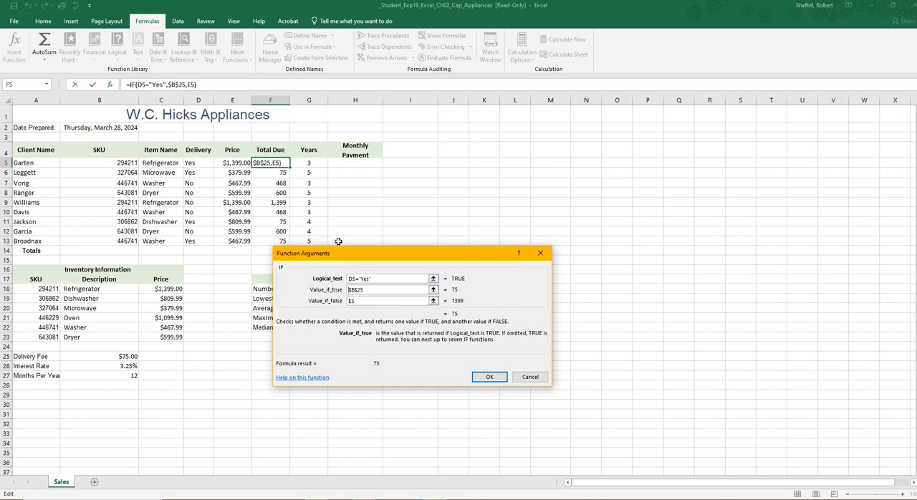
click(240, 163)
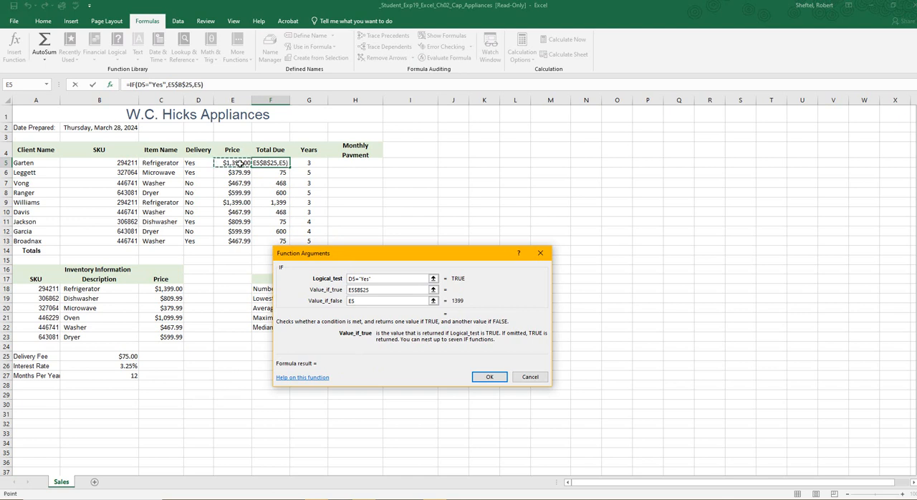
text(=)
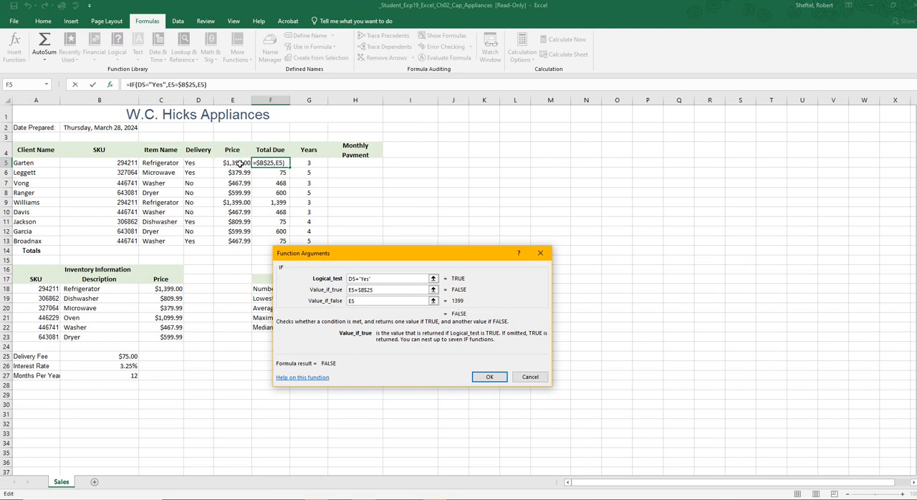
key(BackSpace)
text(+)
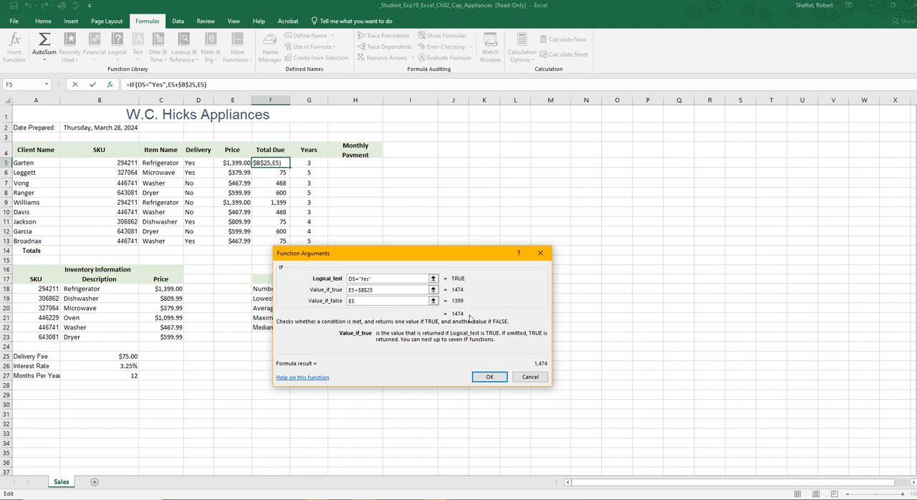
click(490, 377)
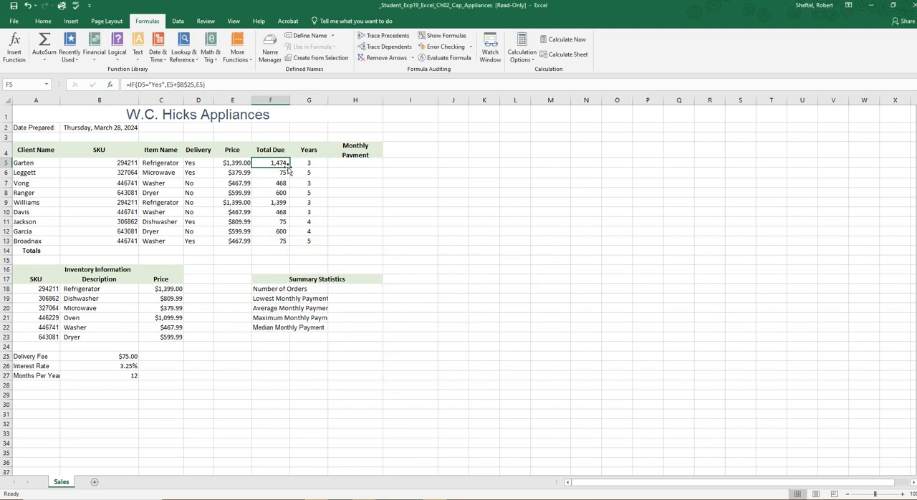
Step: Fill the Total Due formula from F5 down through F13 and compare the values with the final result image
drag(289, 169, 290, 246)
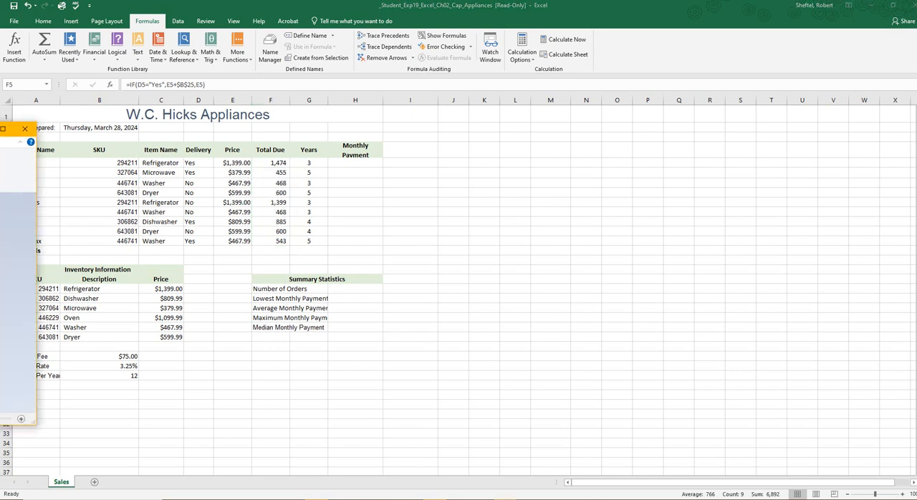
mouse_move(0, 126)
mouse_down()
mouse_move(176, 187)
mouse_move(461, 183)
mouse_move(621, 136)
mouse_up()
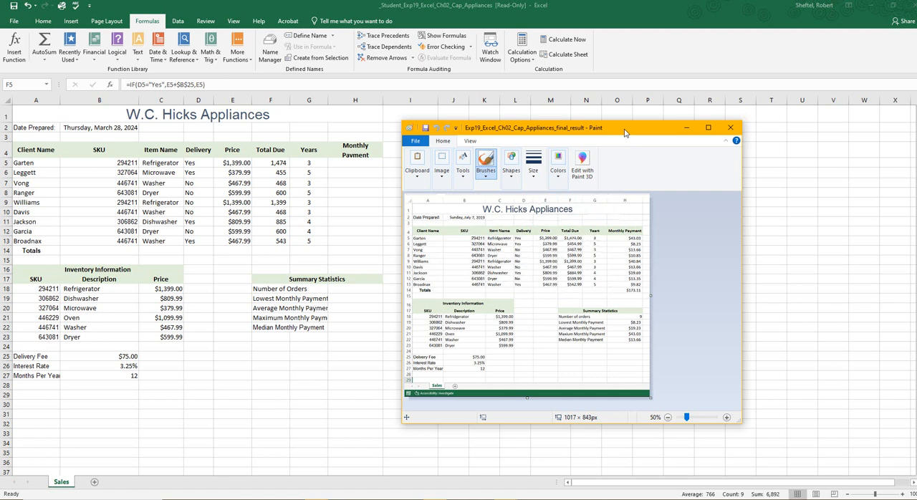
click(686, 127)
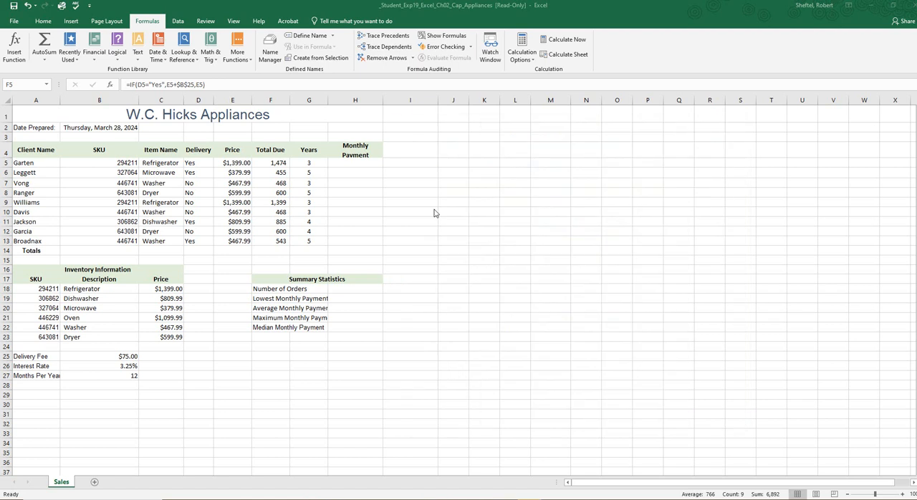
Step: Fill the F5 formula down through F13 again and format the Total Due values as Currency
click(280, 162)
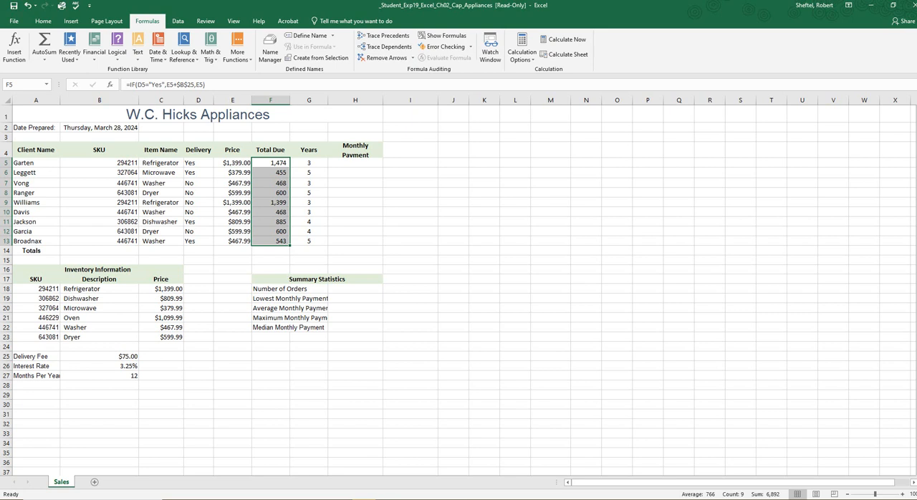
click(270, 99)
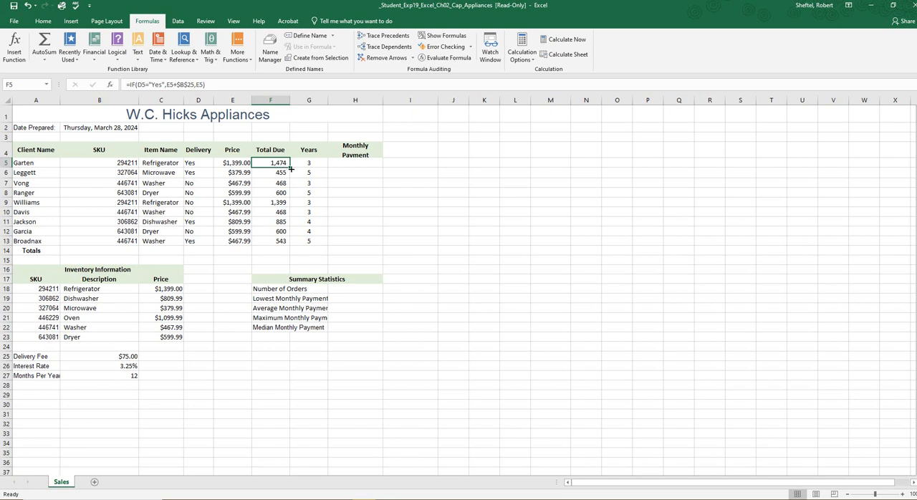
drag(290, 168, 292, 246)
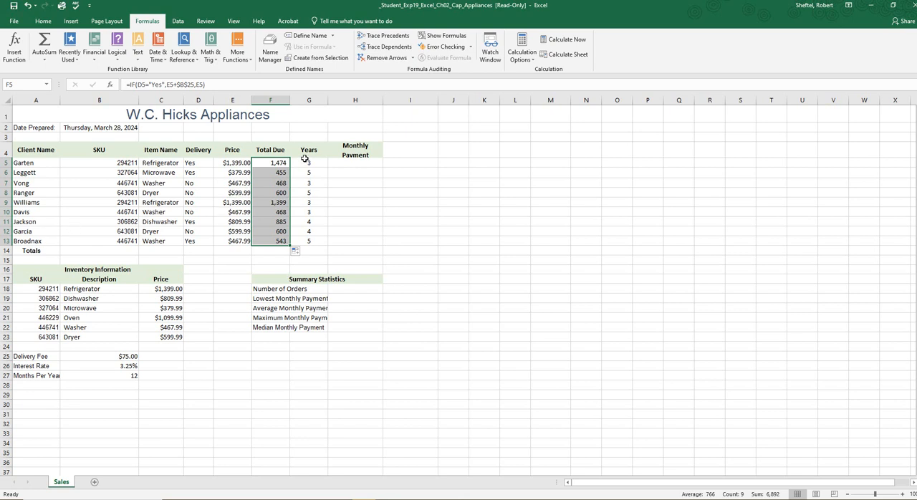
click(44, 22)
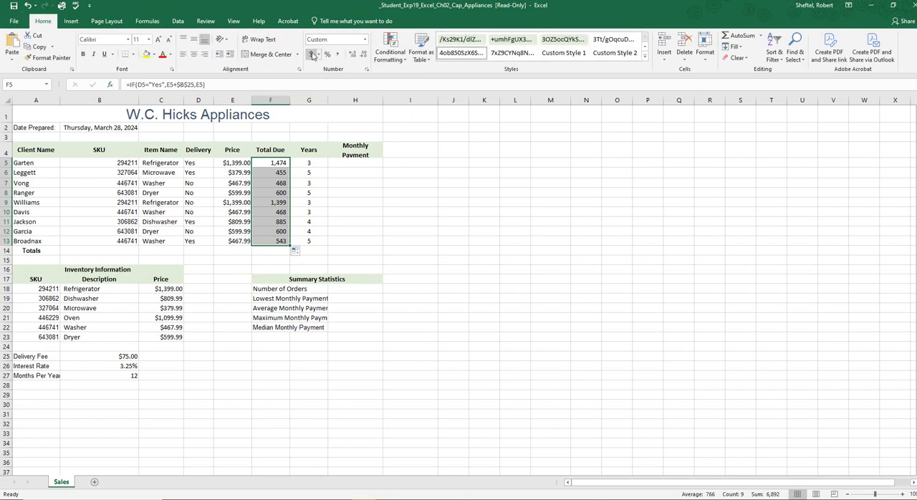
click(364, 40)
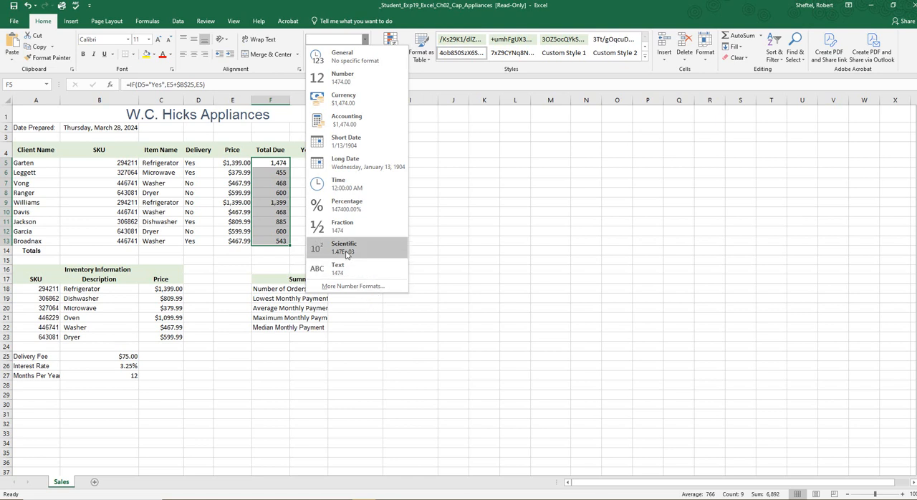
click(347, 99)
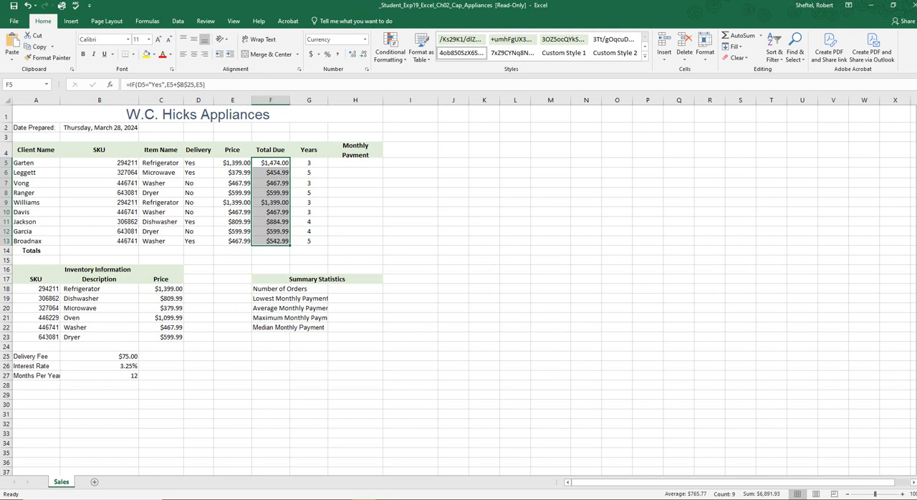
Step: Switch to the final result image in Paint and resize its window beside the table to check the currency-formatted Total Due values
key(alt+Tab)
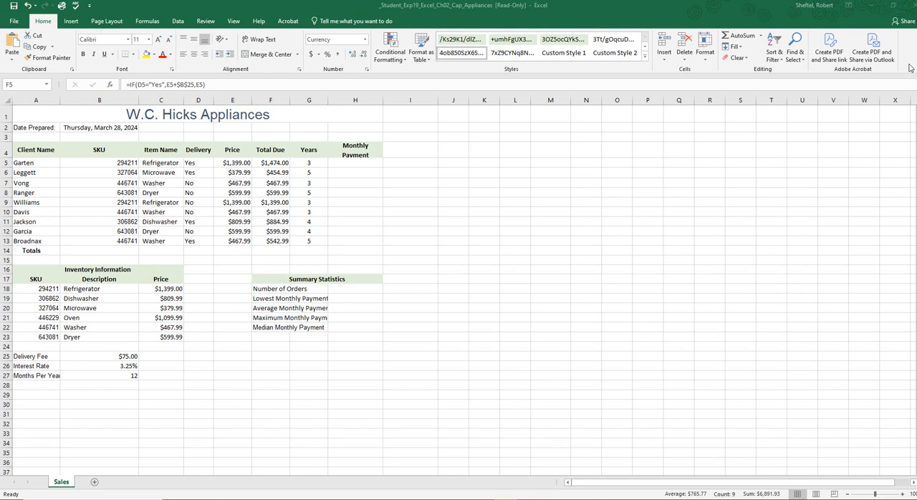
key(alt+Tab)
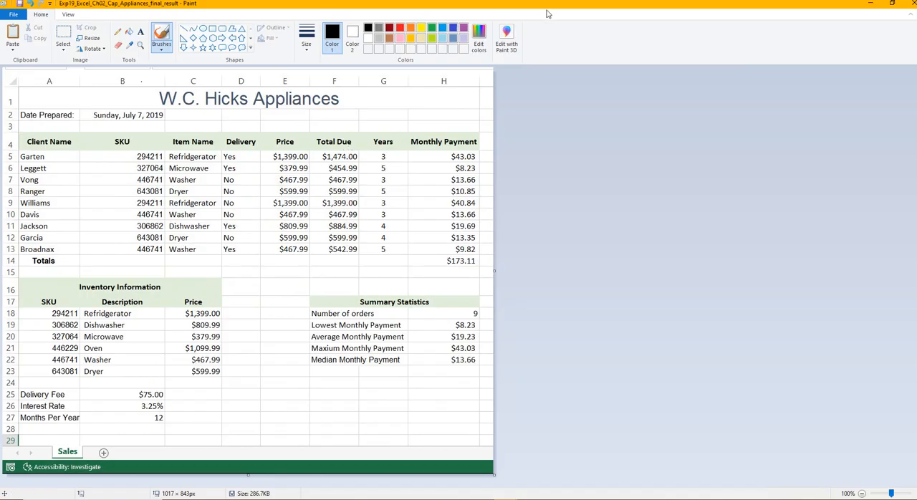
mouse_move(547, 11)
mouse_down()
mouse_move(585, 81)
mouse_move(396, 154)
mouse_up()
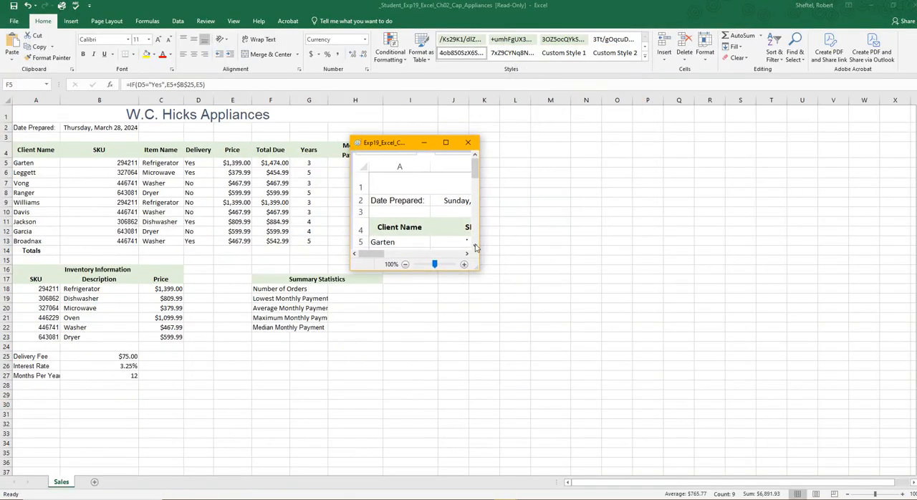
mouse_move(478, 267)
mouse_down()
mouse_move(574, 303)
mouse_move(772, 434)
mouse_up()
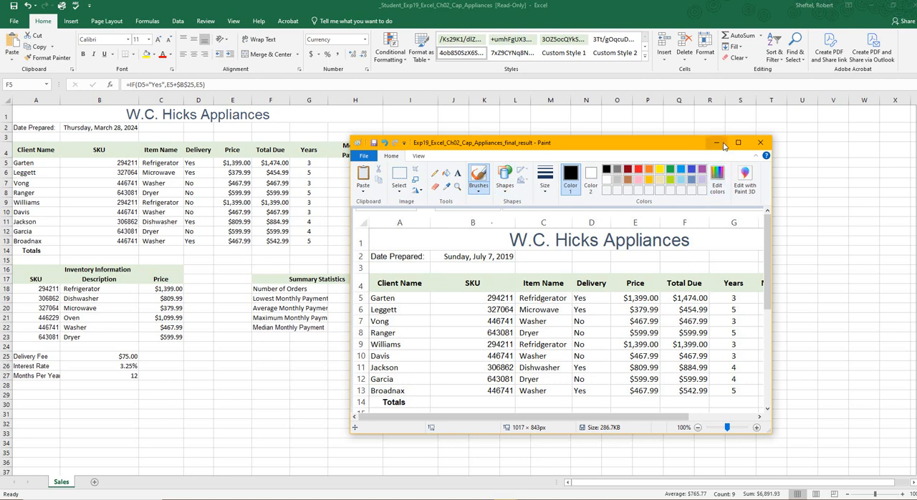
mouse_move(635, 146)
mouse_down()
mouse_move(913, 198)
mouse_move(916, 115)
mouse_up()
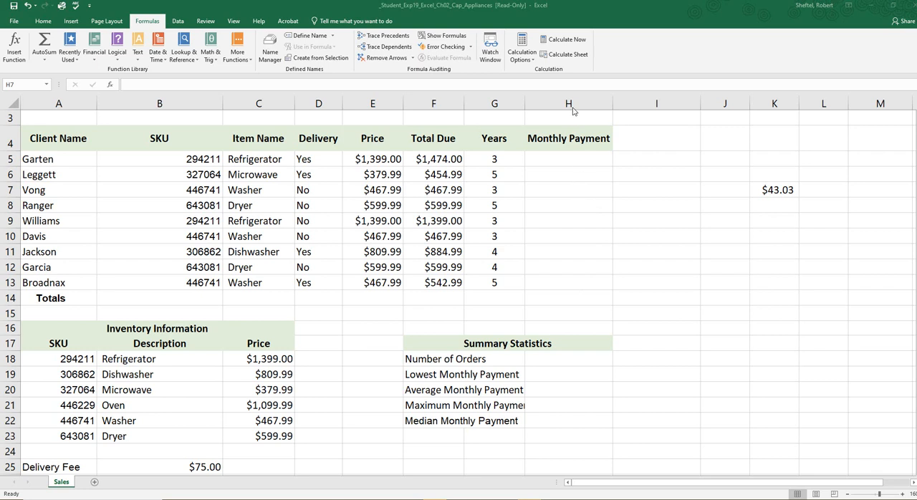
Step: Select H5, the first client's Monthly Payment cell
click(581, 162)
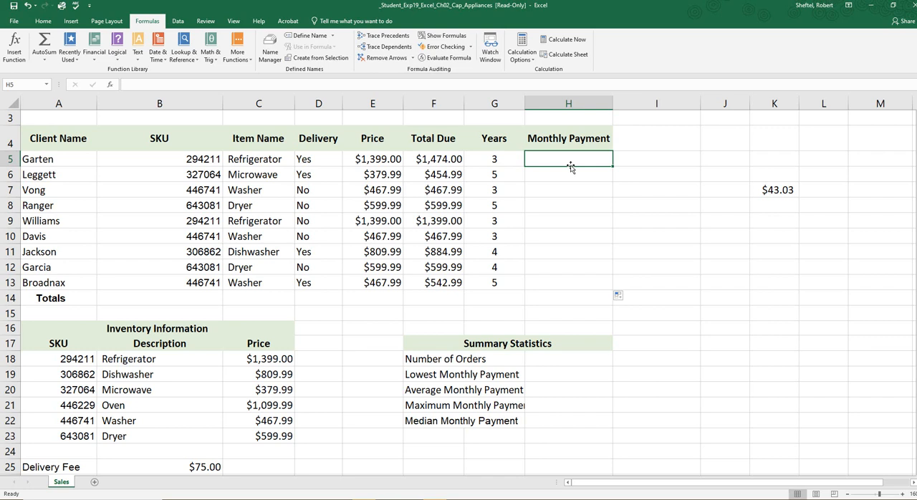
Step: Begin a PMT formula in H5 with the interest rate divided by months per year, B26/B27, as the rate
scroll(570, 166, up, 1)
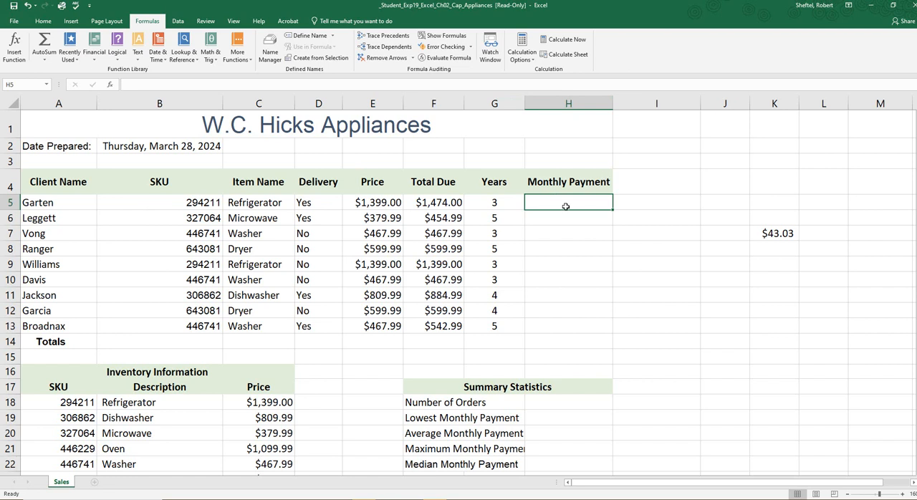
text(=)
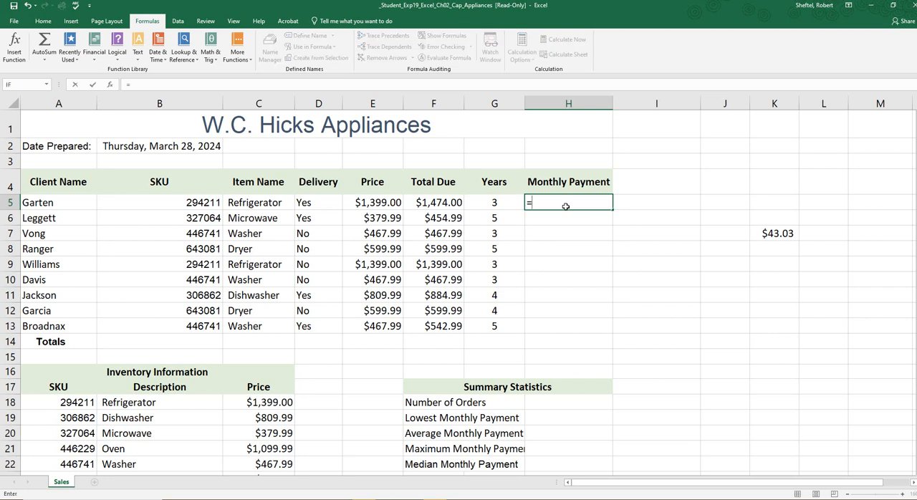
text(PMT)
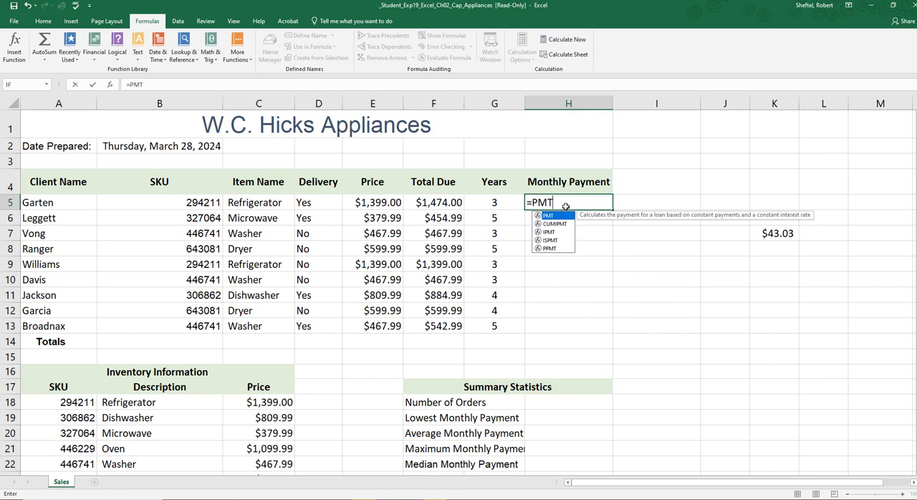
text(()
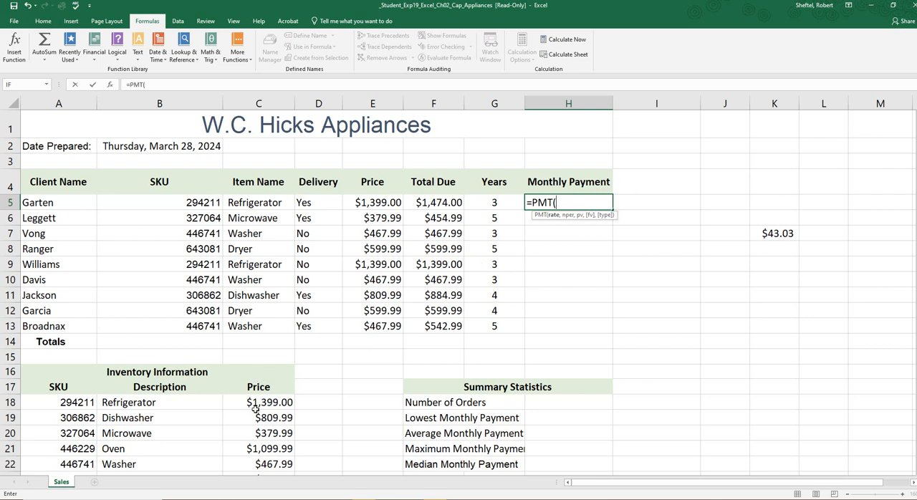
scroll(287, 401, down, 1)
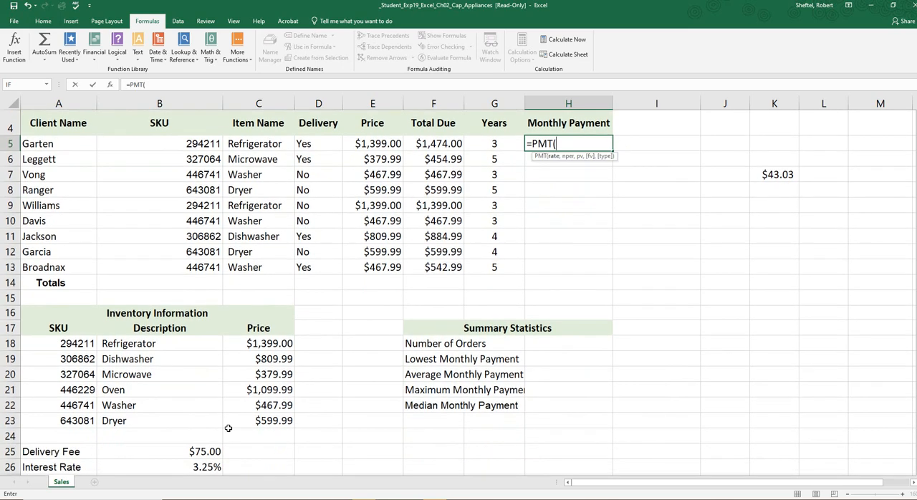
scroll(207, 438, down, 1)
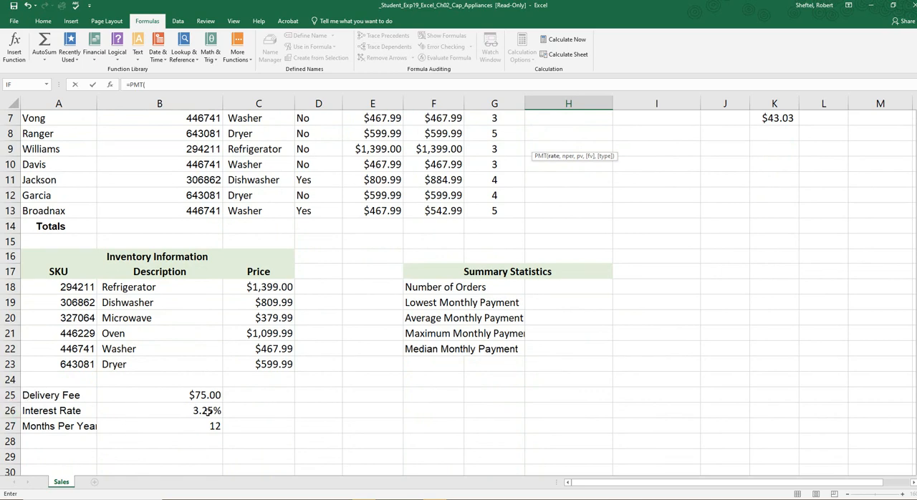
scroll(499, 370, up, 2)
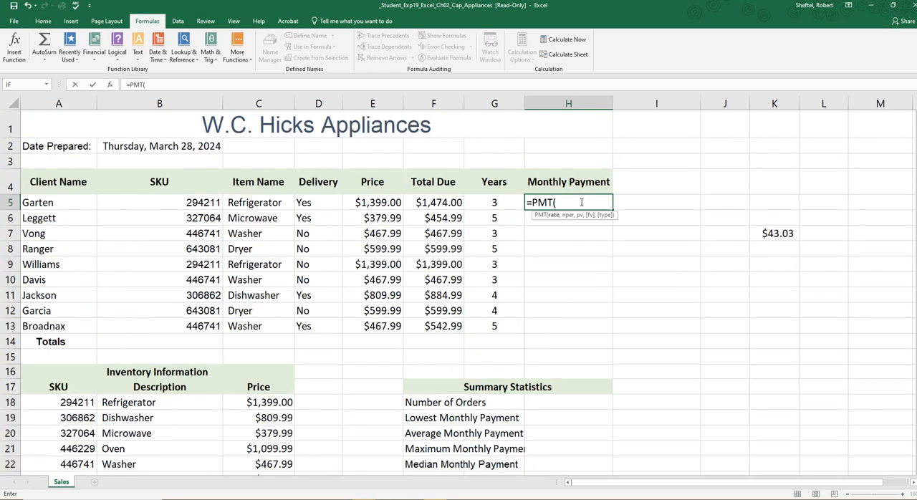
scroll(407, 374, down, 2)
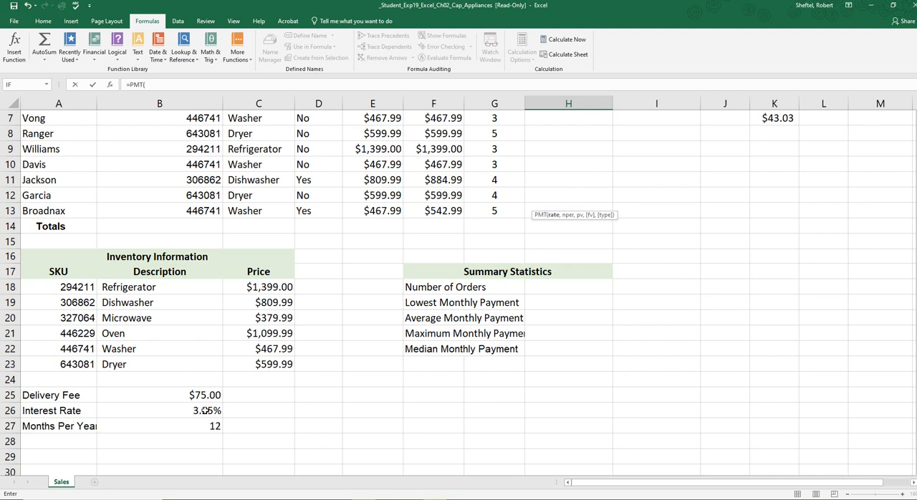
click(206, 411)
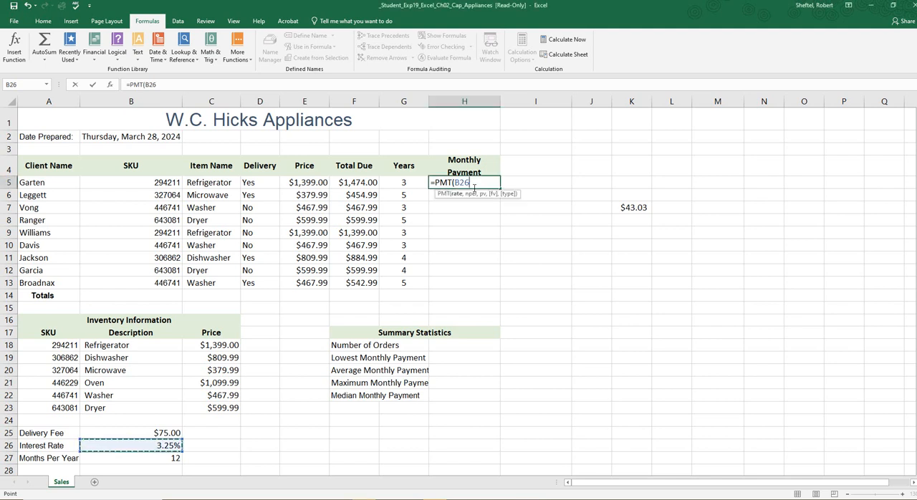
text(/)
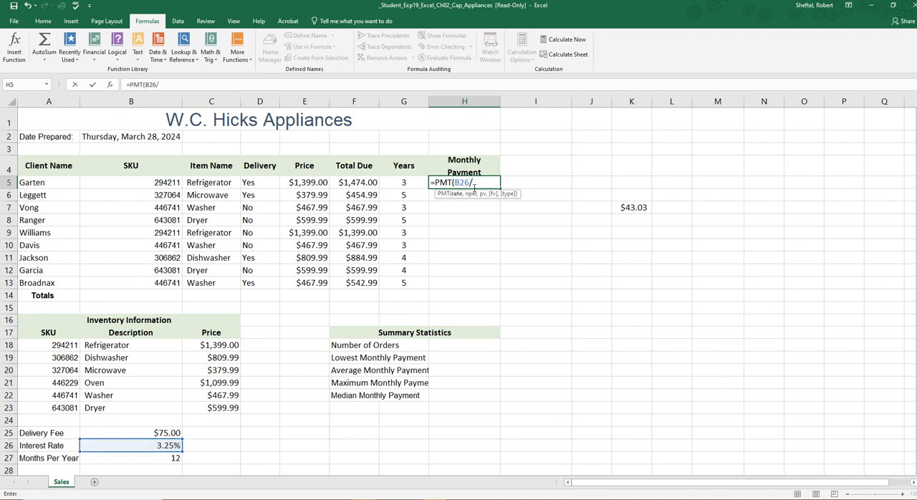
click(165, 460)
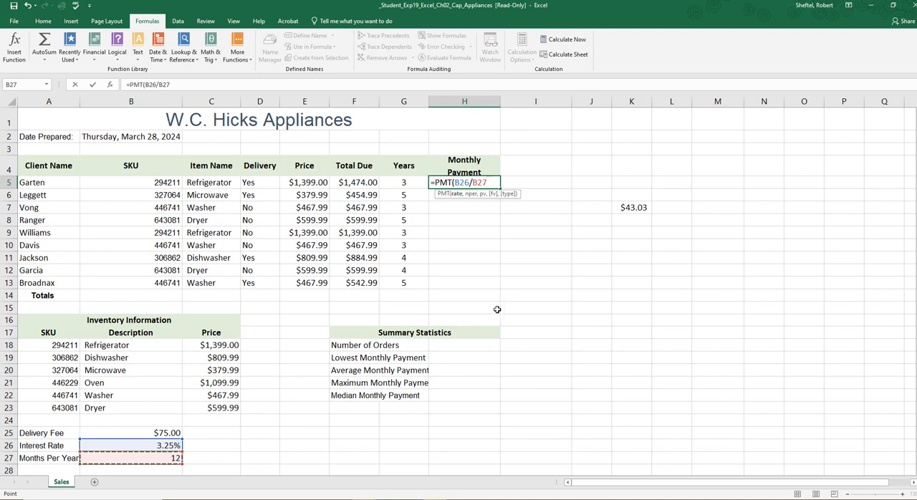
Step: Complete the H5 PMT formula with G5*B27 as the number of periods and -F5 as the present value
text(,)
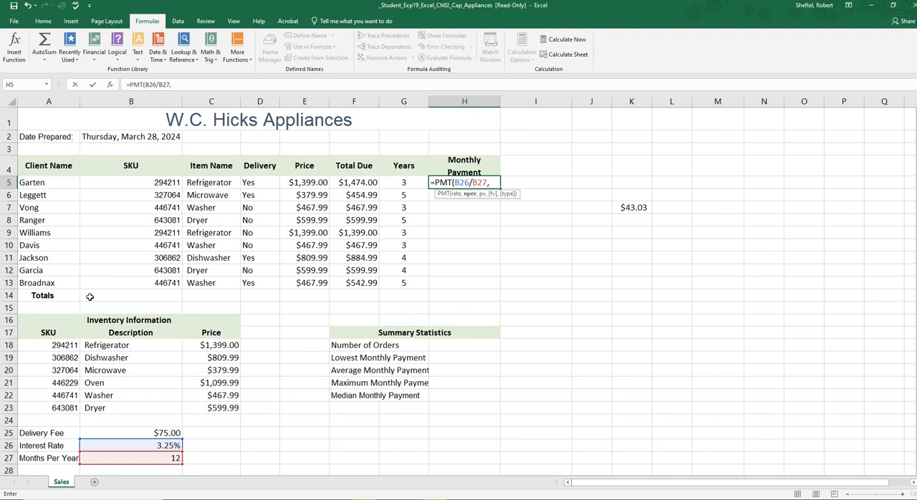
click(406, 183)
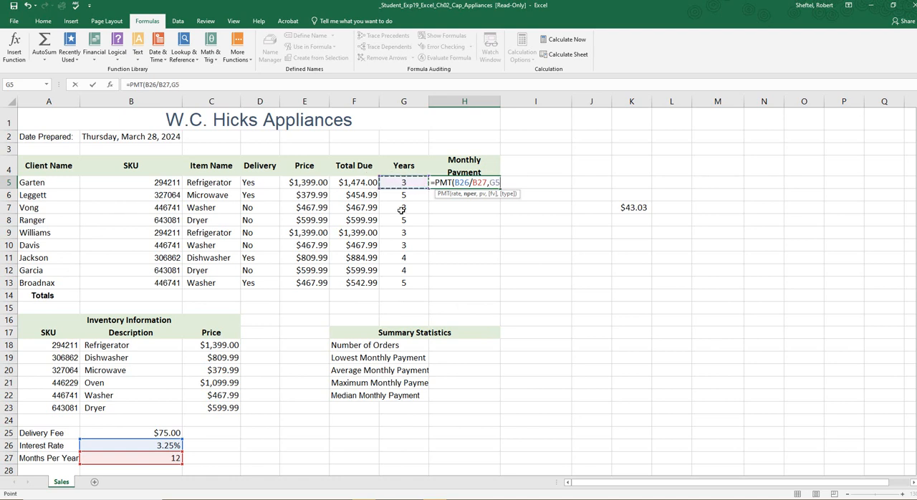
text(*)
click(123, 457)
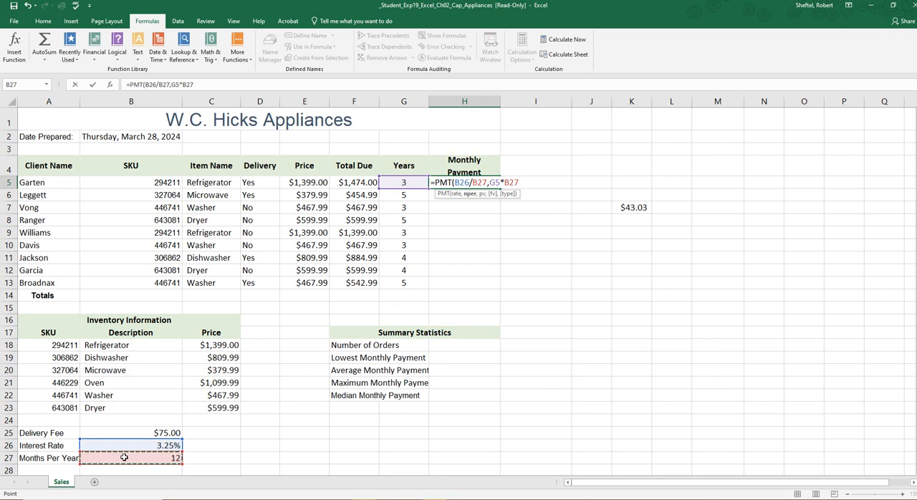
text(,)
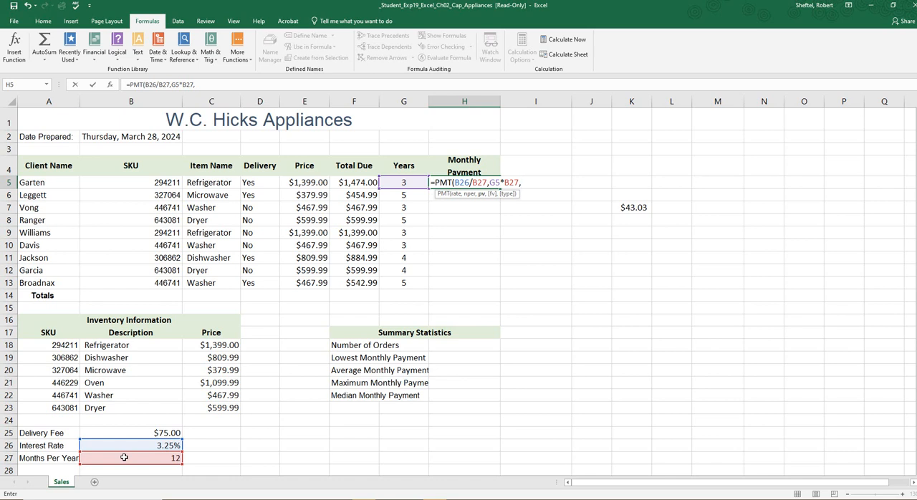
text(-)
click(359, 183)
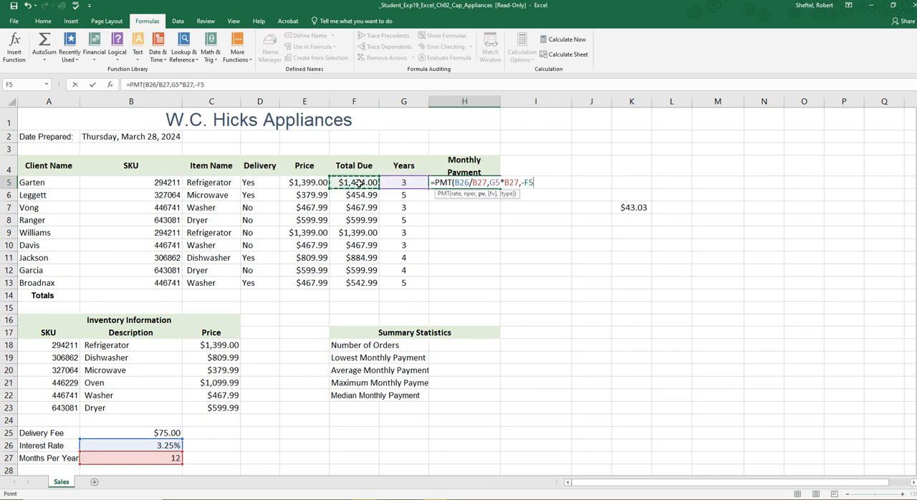
text())
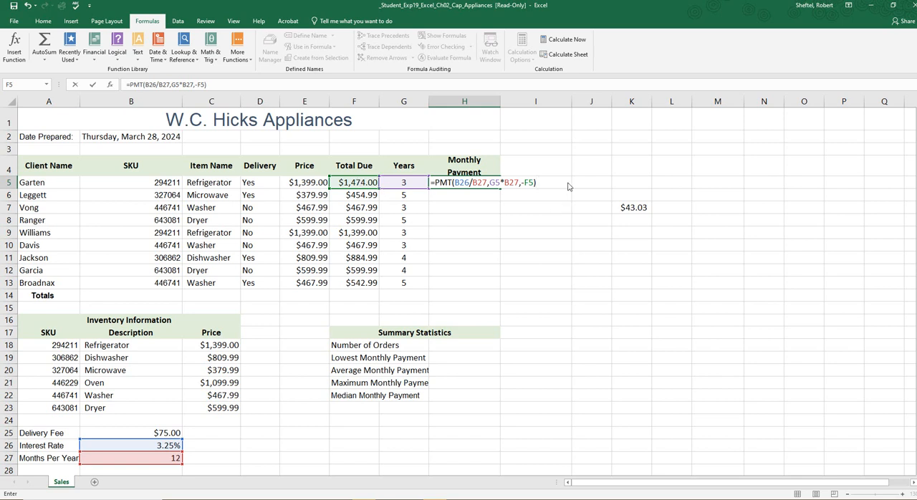
Step: Make the B26 reference and both B27 references absolute in the H5 formula, giving =PMT($B$26/$B$27,G5*$B$27,-F5), and enter it
click(459, 183)
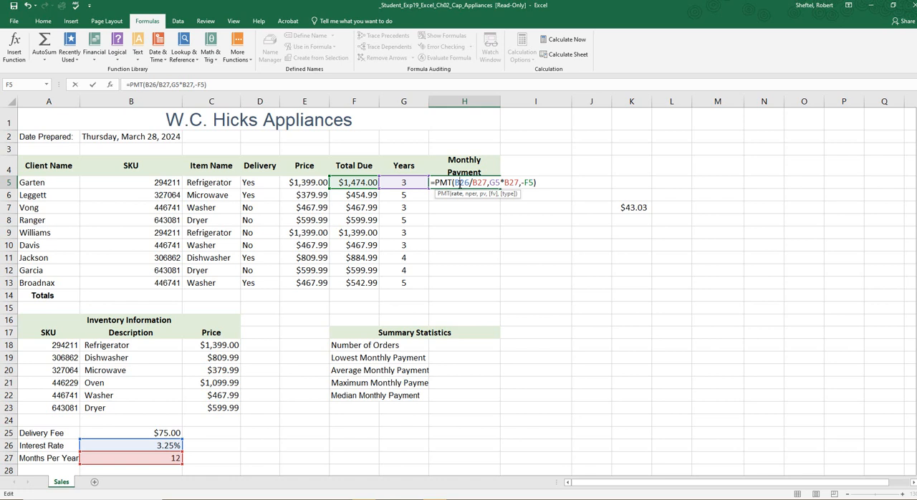
key(F4)
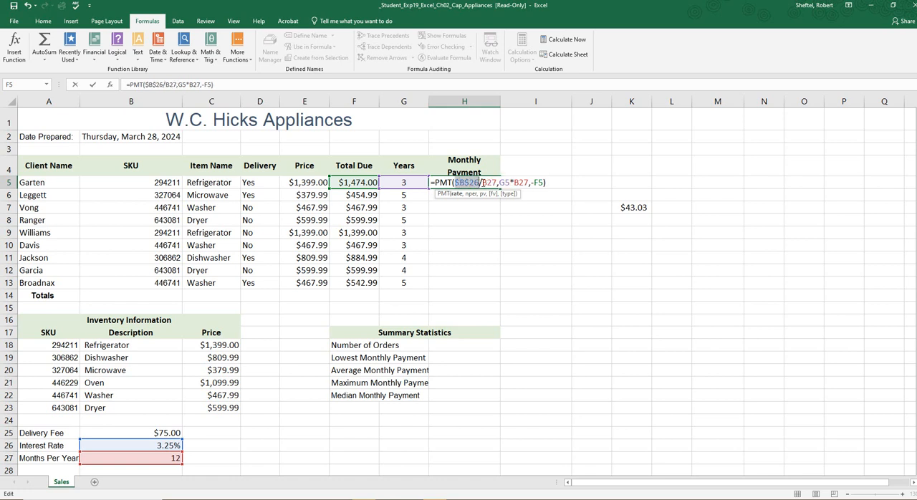
click(483, 183)
text($B$)
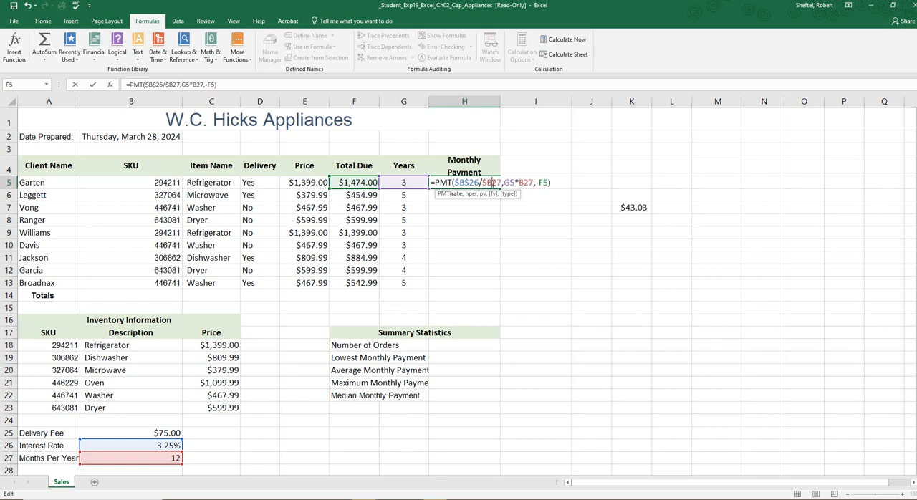
click(494, 182)
text($)
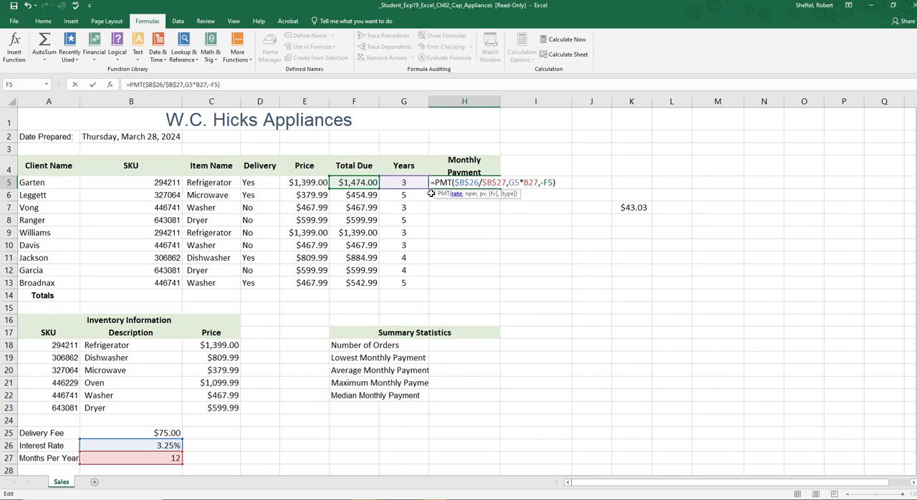
click(530, 184)
click(525, 183)
text($B$)
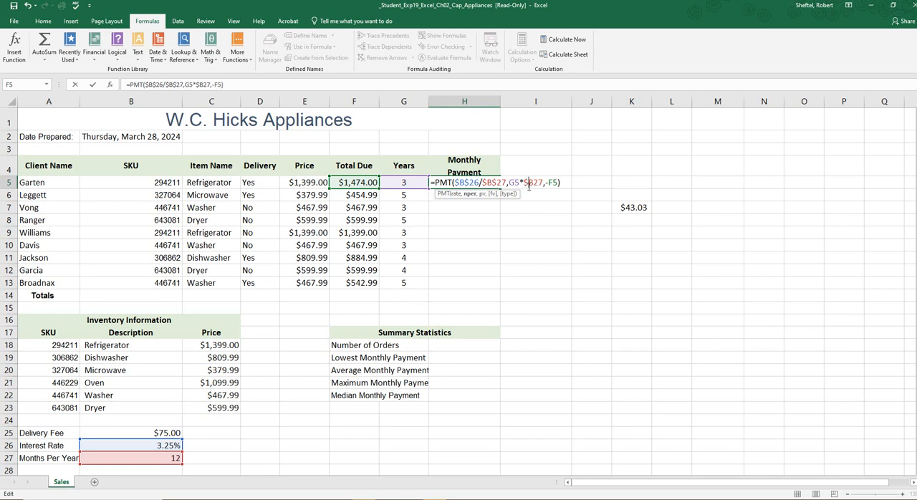
click(535, 184)
text($)
key(Return)
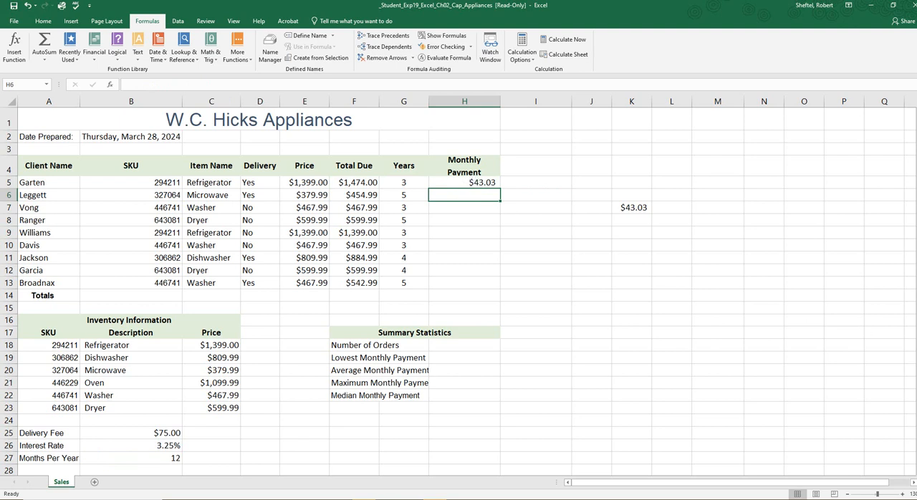
Step: Bring up the final result image in Paint and compare its first Monthly Payment value with H5
drag(916, 55, 509, 112)
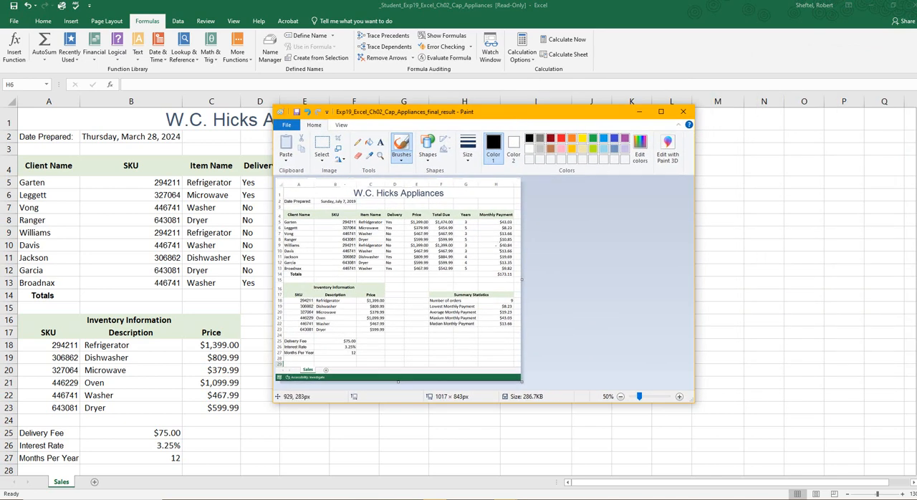
scroll(495, 245, up, 2)
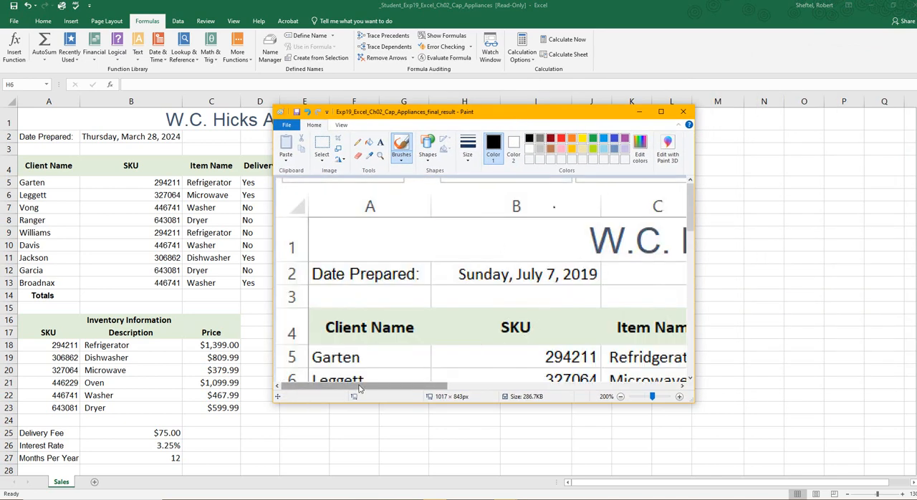
mouse_move(360, 387)
mouse_down()
mouse_move(564, 430)
mouse_move(594, 423)
mouse_up()
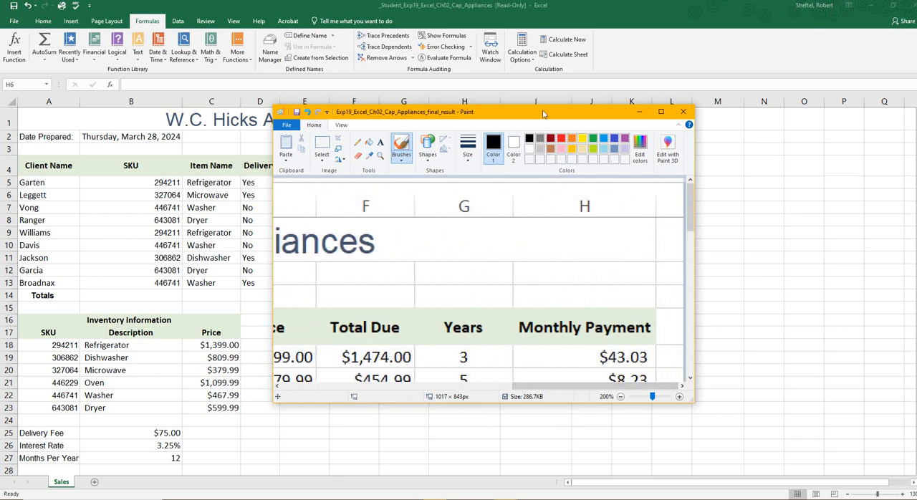
mouse_move(543, 113)
mouse_down()
mouse_move(559, 129)
mouse_move(916, 185)
mouse_move(916, 193)
mouse_up()
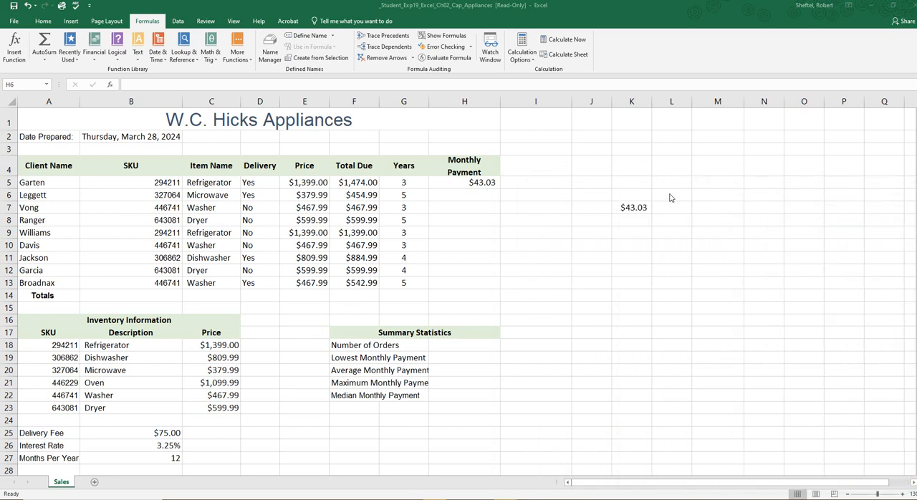
Step: Fill the Monthly Payment formula from H5 down through H13
click(476, 184)
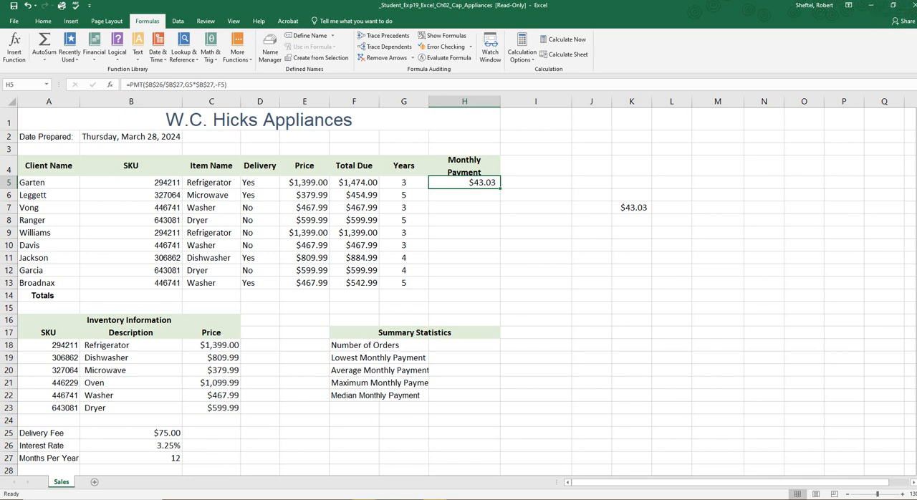
key(alt+Tab)
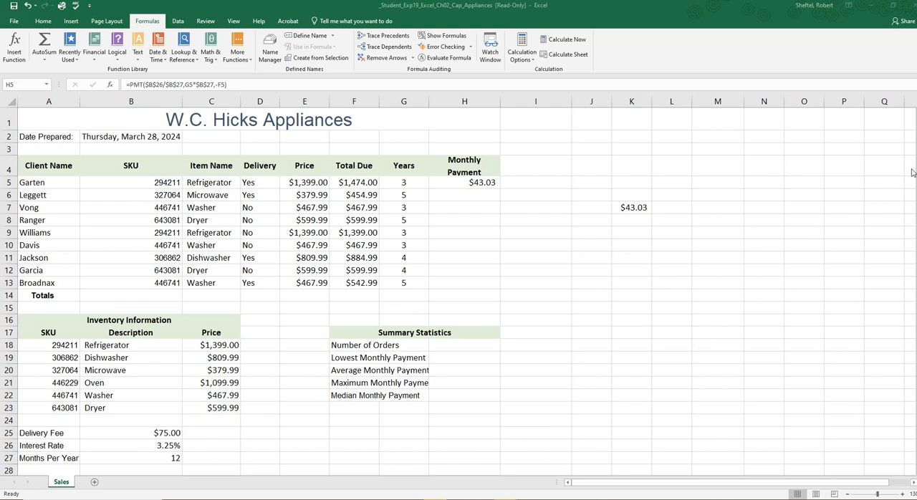
click(480, 185)
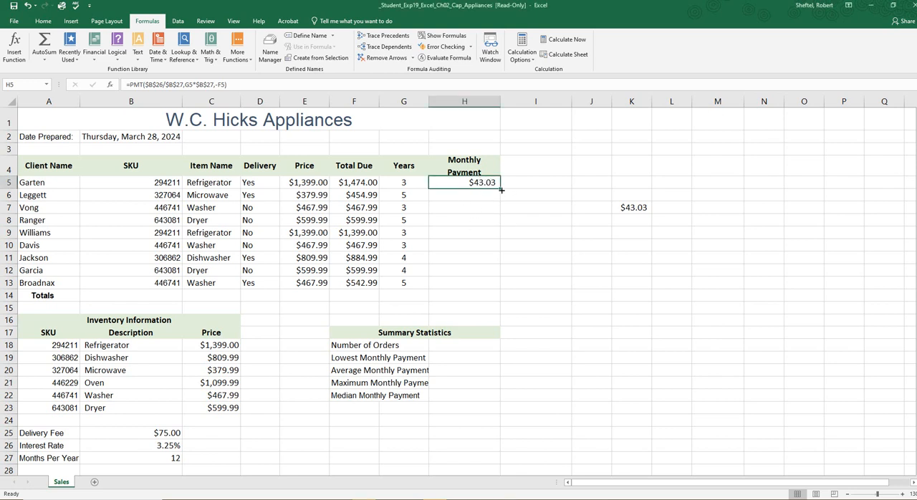
drag(502, 187, 500, 286)
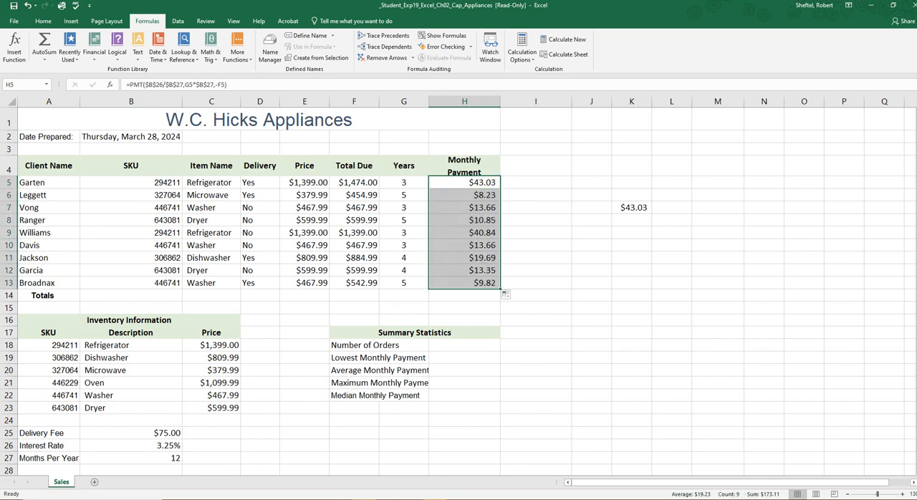
Step: Bring up the final result image in Paint beside the worksheet and compare its Monthly Payment column with H5:H13
drag(916, 64, 503, 138)
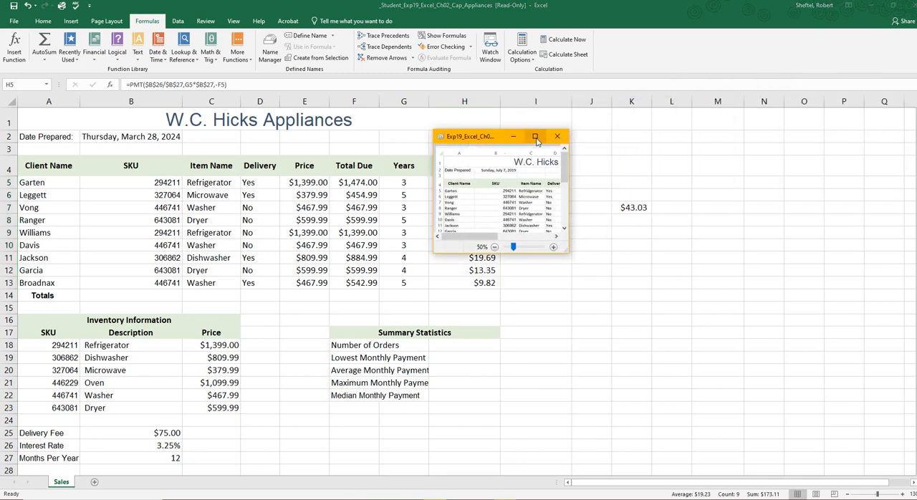
click(535, 136)
ctrl+scroll(217, 194, up, 4)
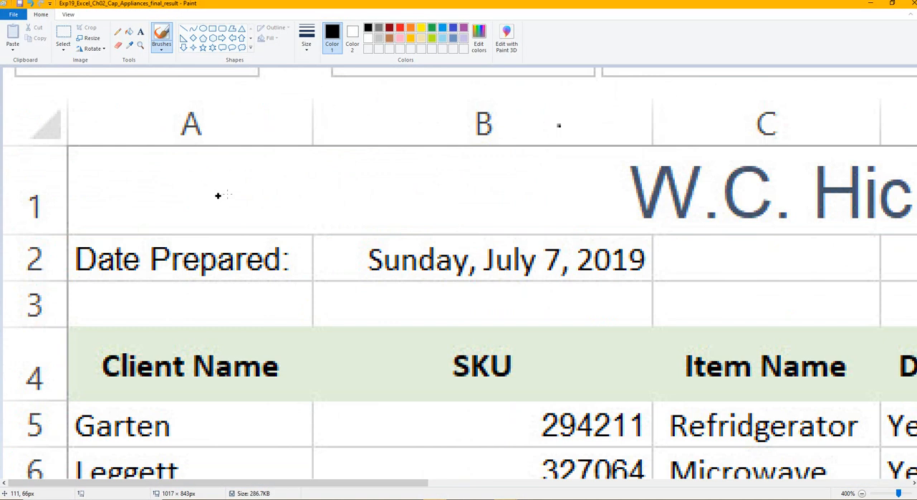
ctrl+scroll(218, 195, down, 3)
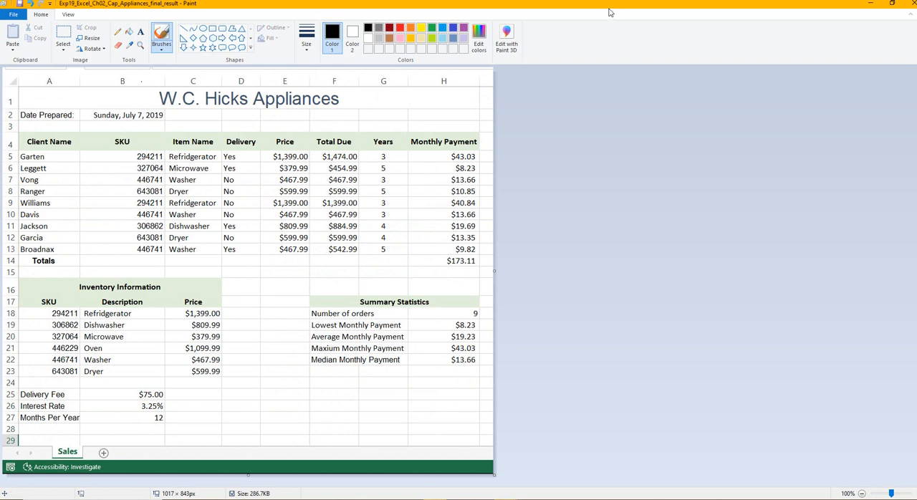
double_click(609, 12)
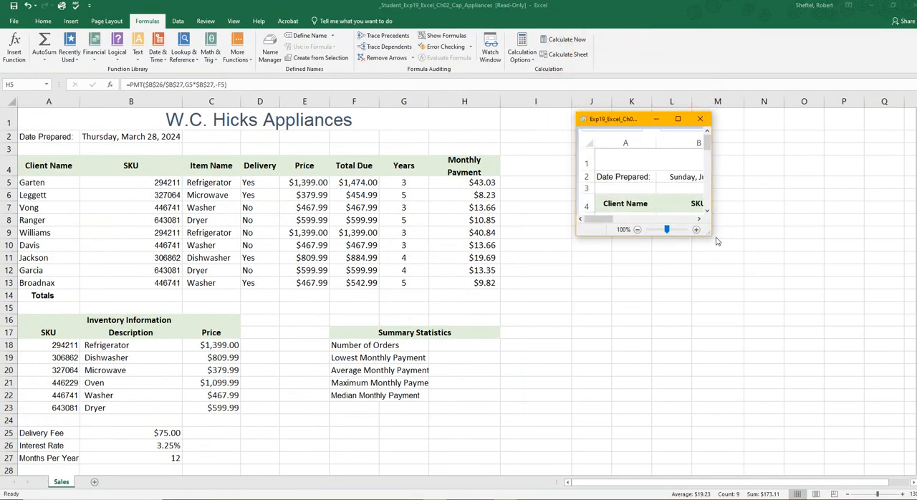
mouse_move(710, 235)
mouse_down()
mouse_move(906, 414)
mouse_move(907, 432)
mouse_move(914, 428)
mouse_up()
drag(763, 413, 876, 421)
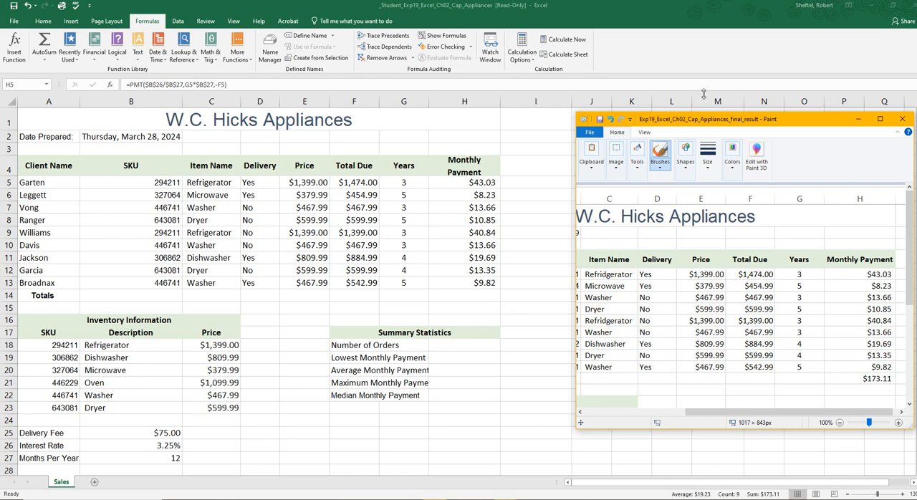
drag(791, 127, 916, 133)
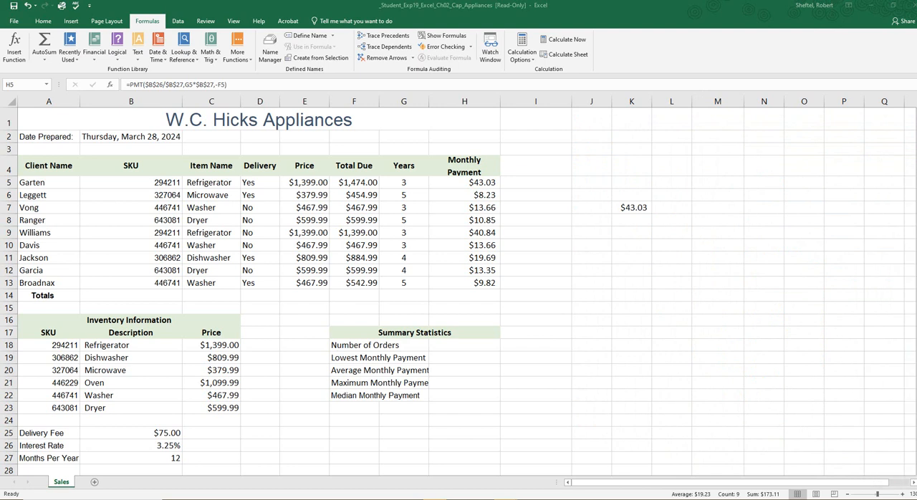
Step: Review the references in the H5 PMT formula, re-enter it and fill it down again through H13
key(ctrl+shift+Down)
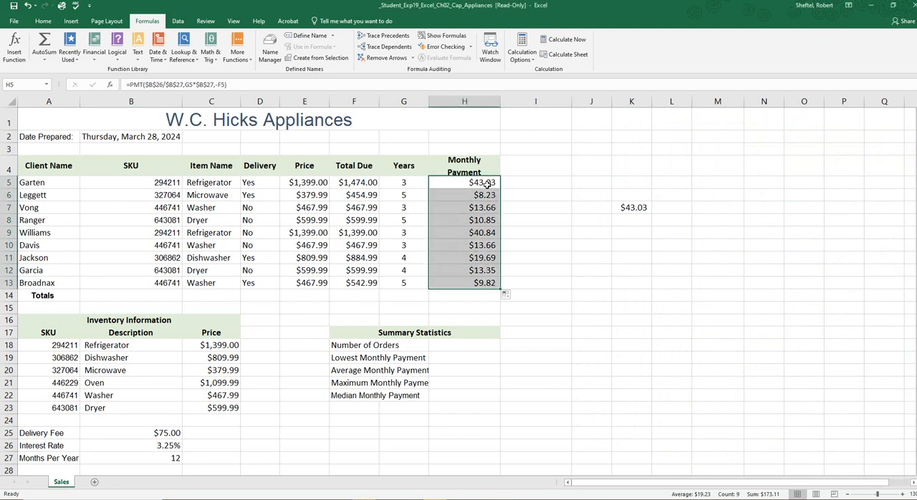
double_click(485, 183)
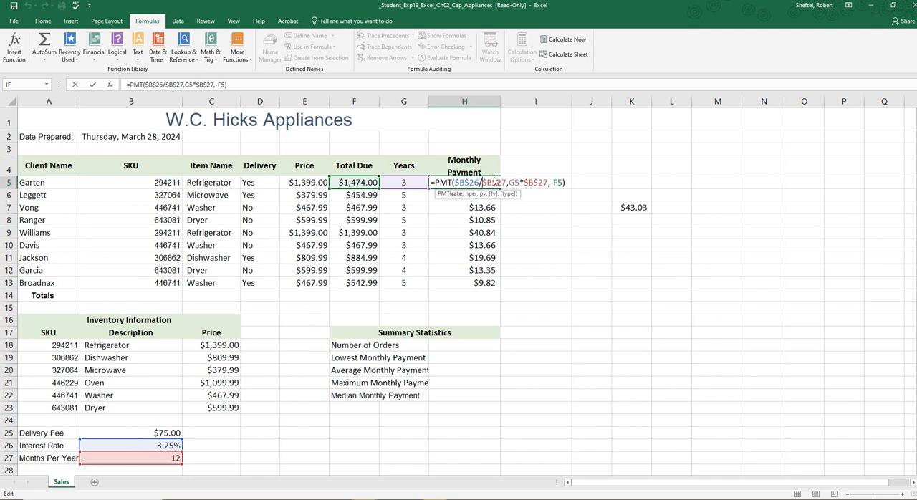
click(482, 182)
key(Return)
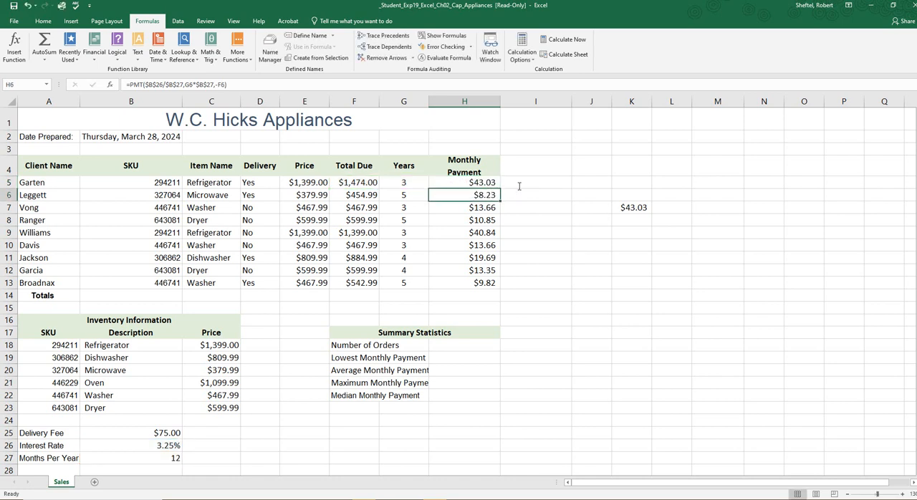
click(488, 185)
drag(500, 190, 497, 290)
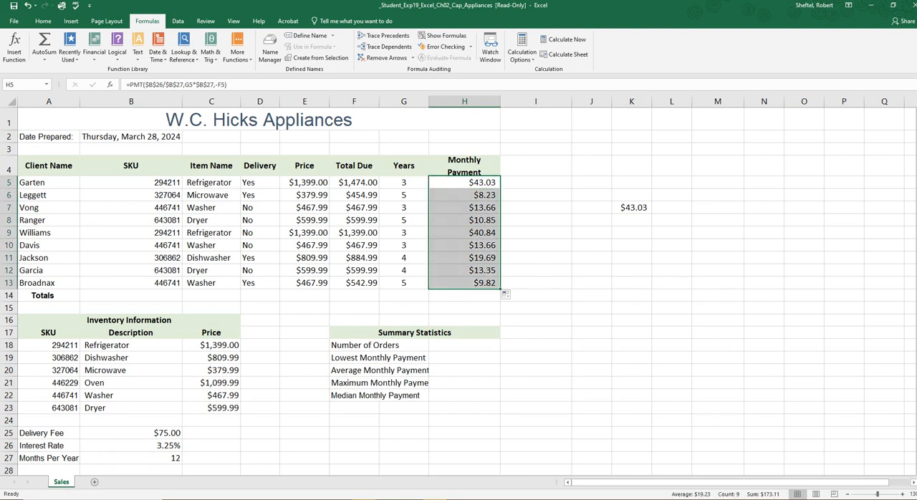
Step: Total the Monthly Payment column by entering =SUM(H5:H13) in H14 of the Totals row
click(207, 379)
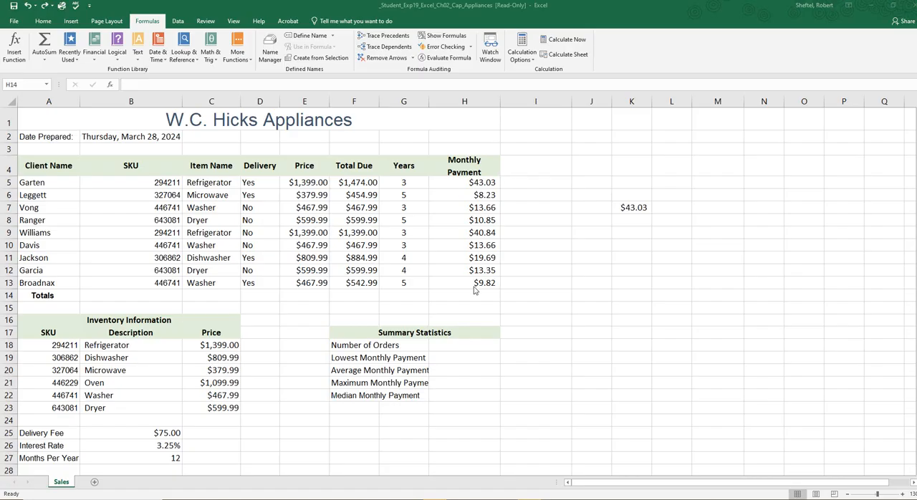
click(473, 296)
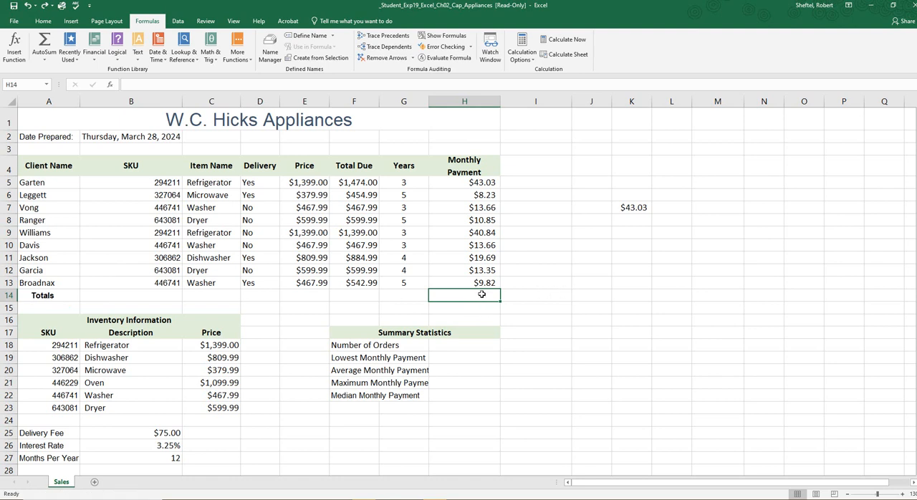
text(=)
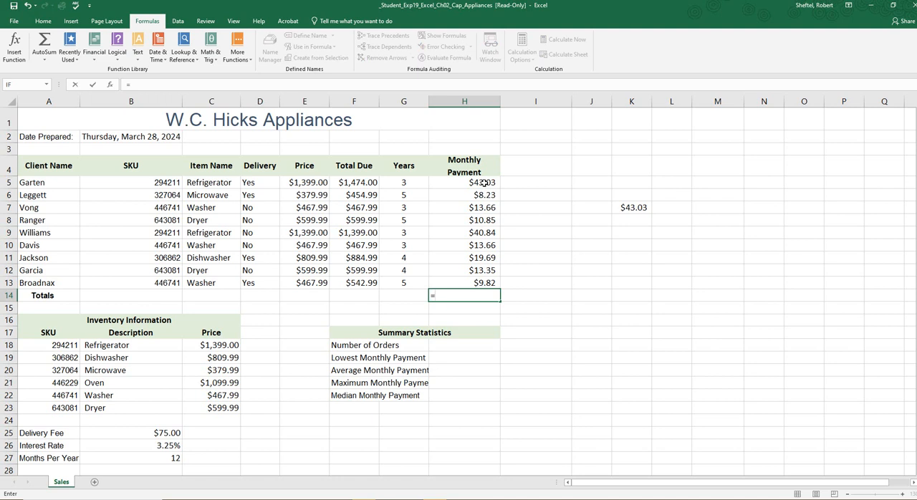
text(S)
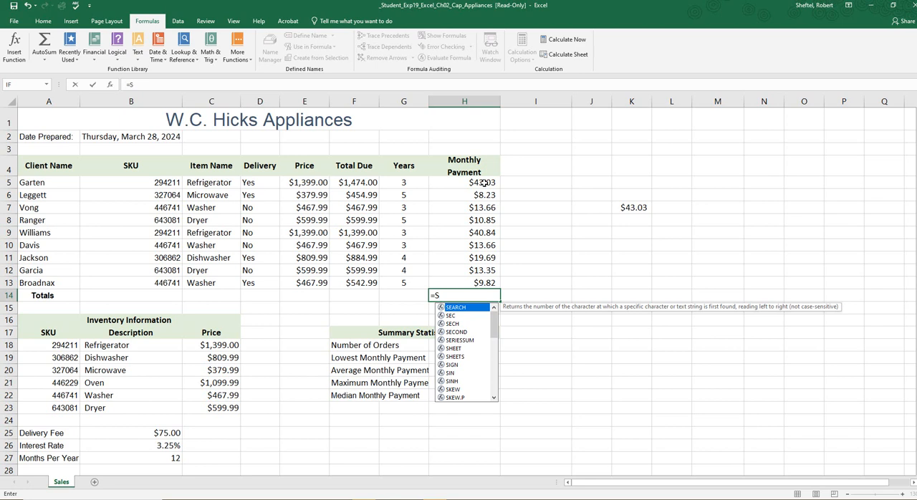
text(um)
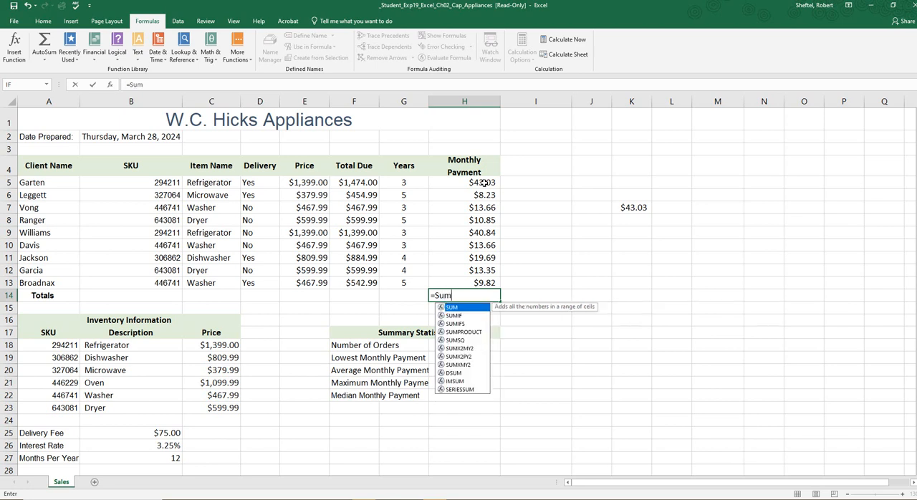
text(()
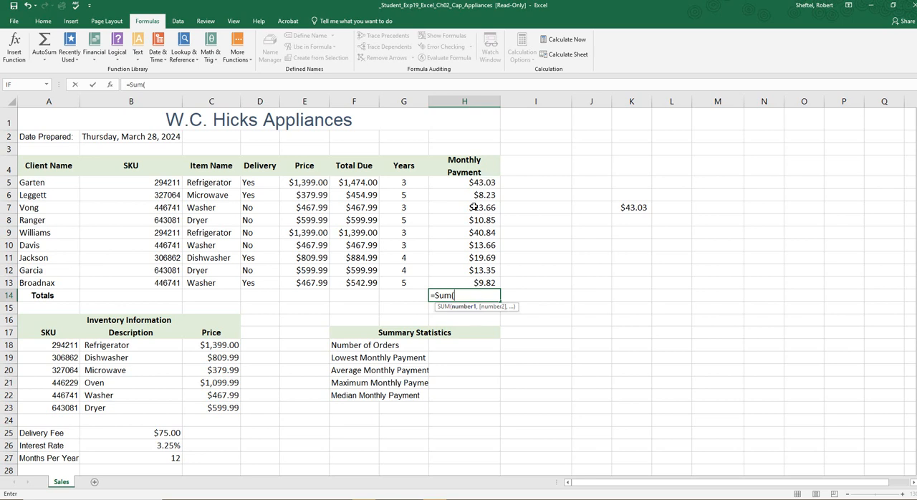
drag(485, 182, 486, 288)
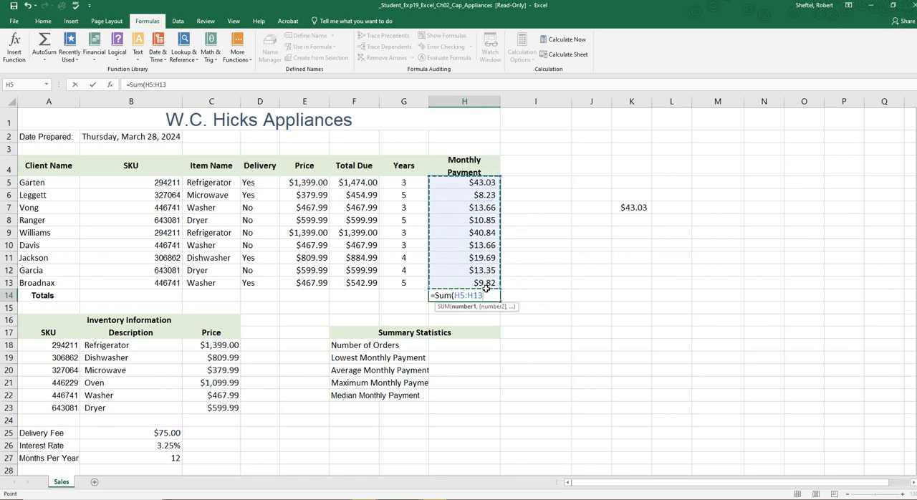
text())
key(Return)
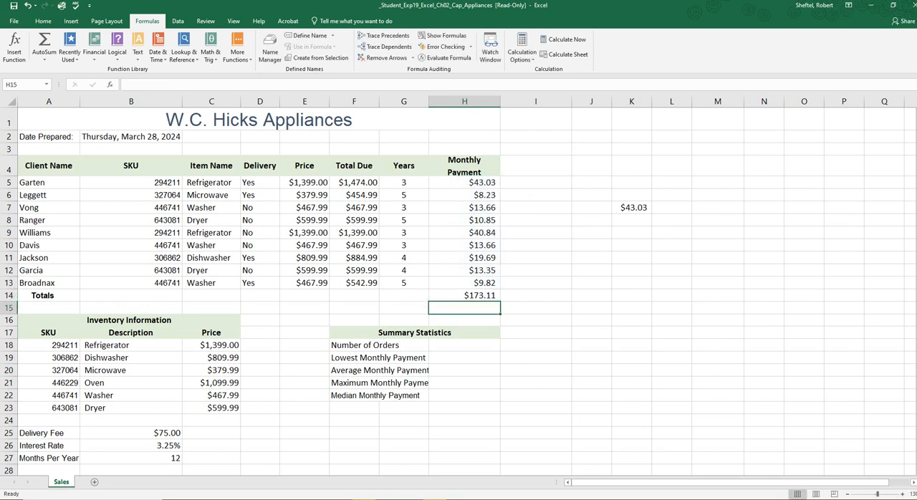
Step: Bring up the final result image in Paint again and compare its Monthly Payment total with H14
key(alt+Tab)
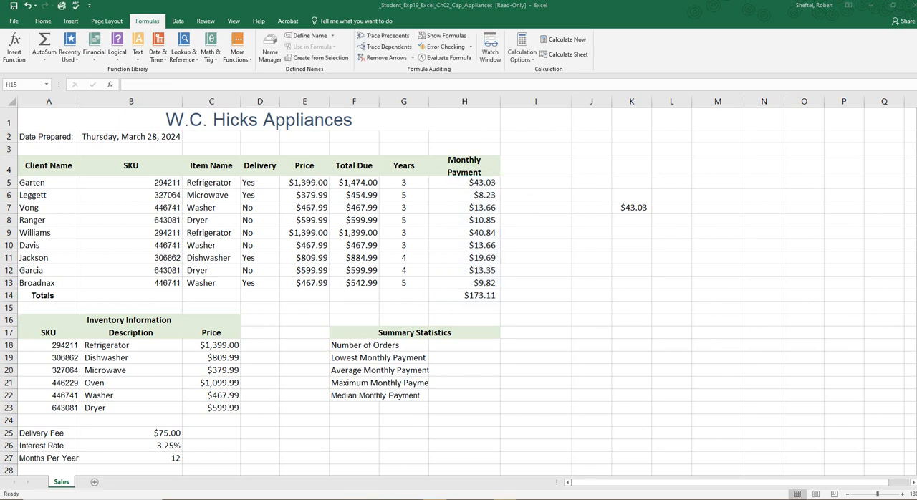
drag(916, 81, 533, 119)
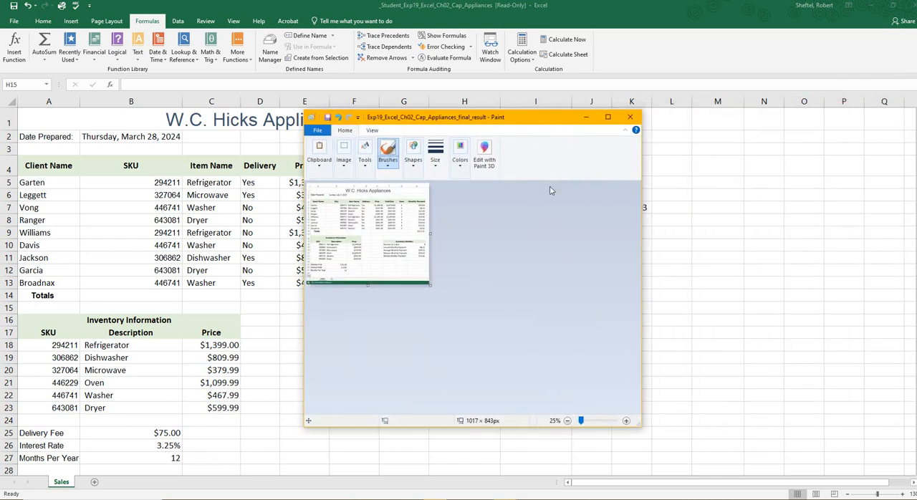
scroll(422, 251, up, 1)
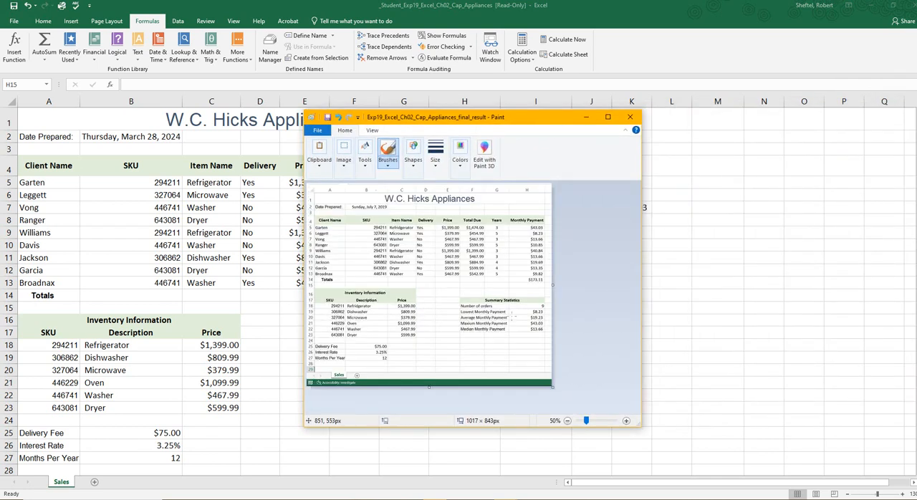
drag(531, 120, 916, 179)
click(535, 268)
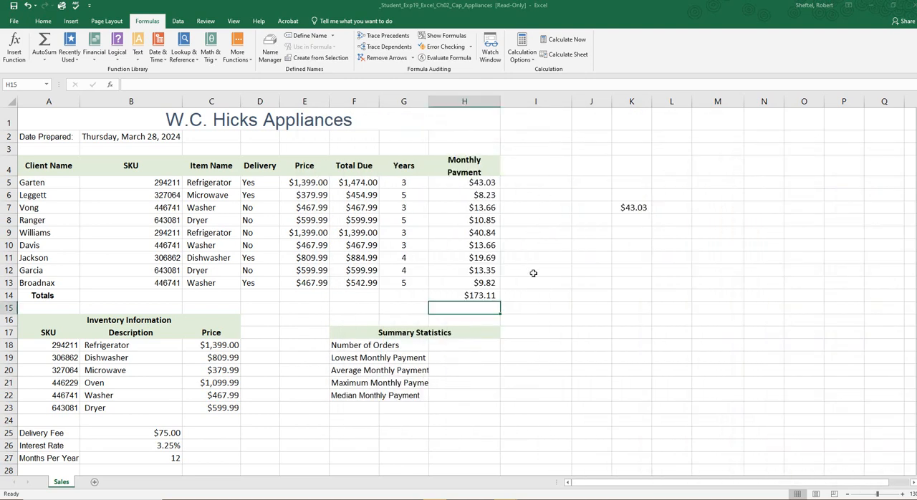
Step: Clear the typed total from H14 and total H5:H13 there with AutoSum instead
click(483, 283)
click(485, 293)
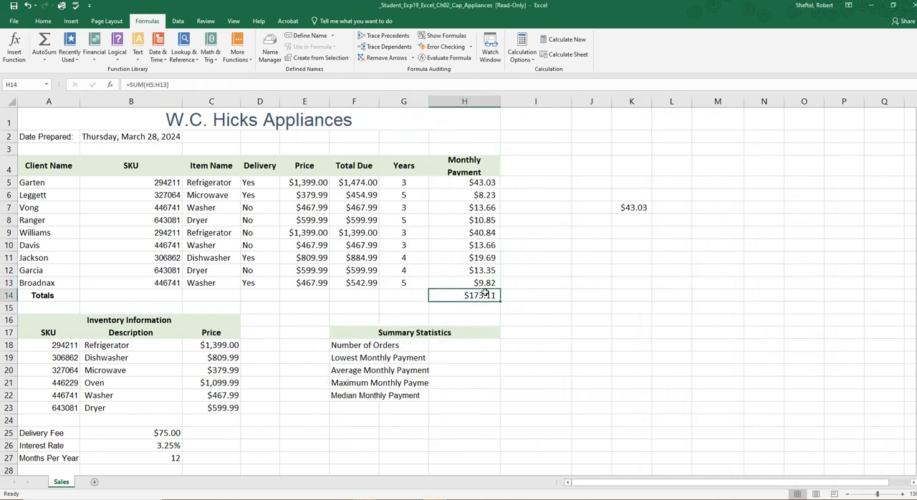
key(Delete)
click(508, 308)
drag(491, 184, 484, 285)
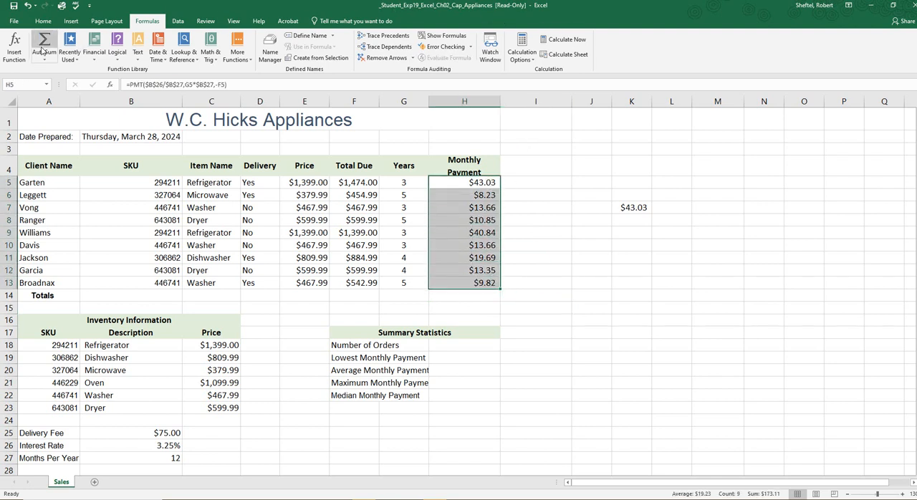
click(43, 20)
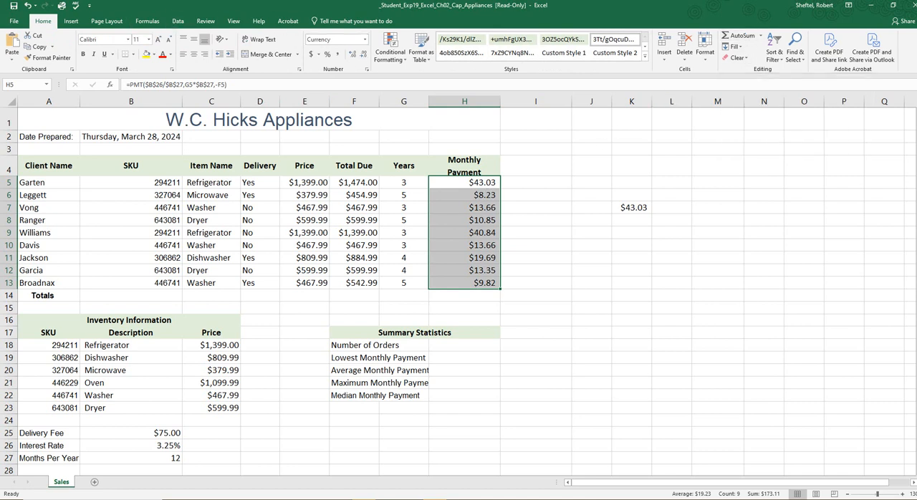
click(745, 36)
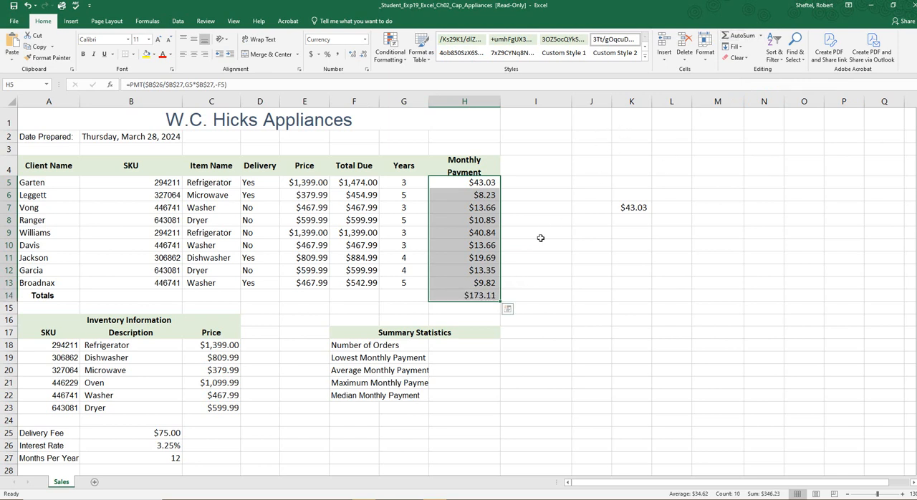
Step: Examine the formula AutoSum generated in H14, leaving it as it is
click(439, 298)
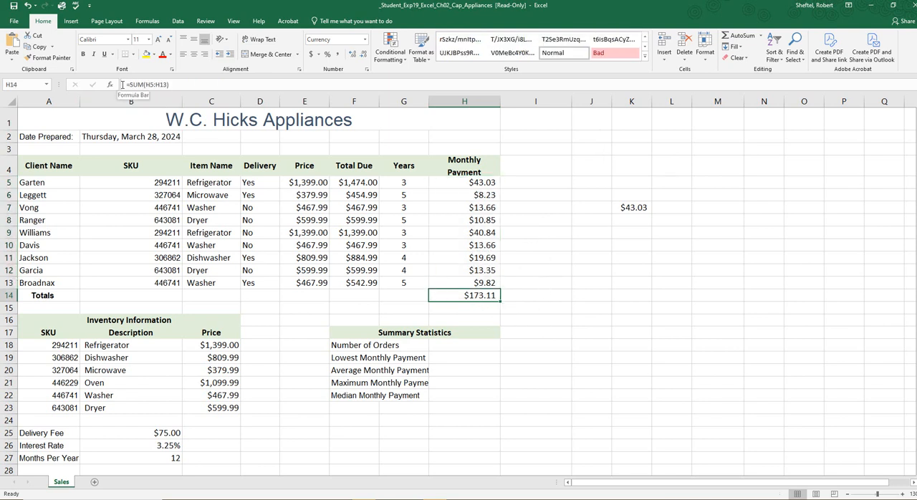
drag(123, 84, 170, 84)
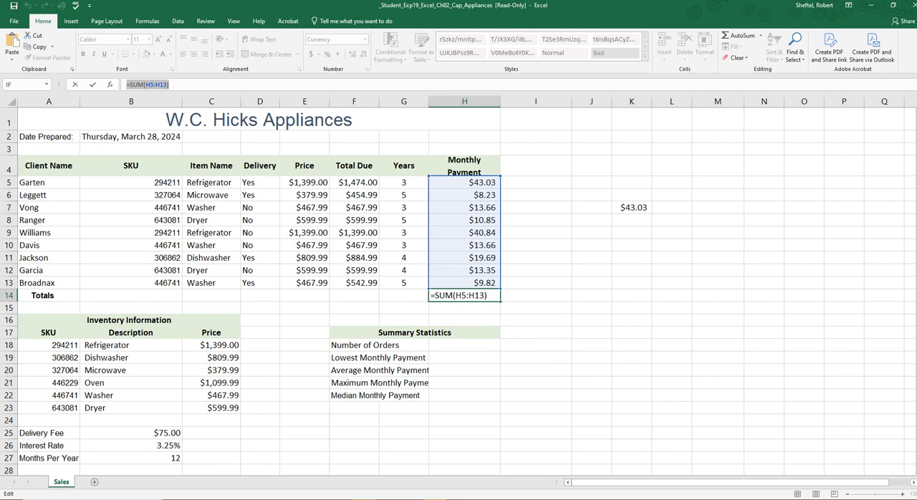
key(ctrl+Return)
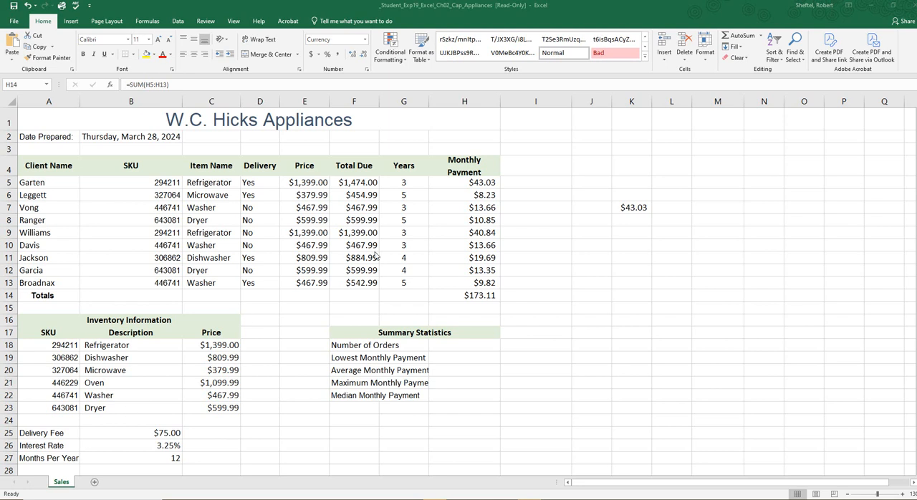
Step: Count the client names for Number of Orders by entering =COUNTA(A5:A13) in H18
click(475, 348)
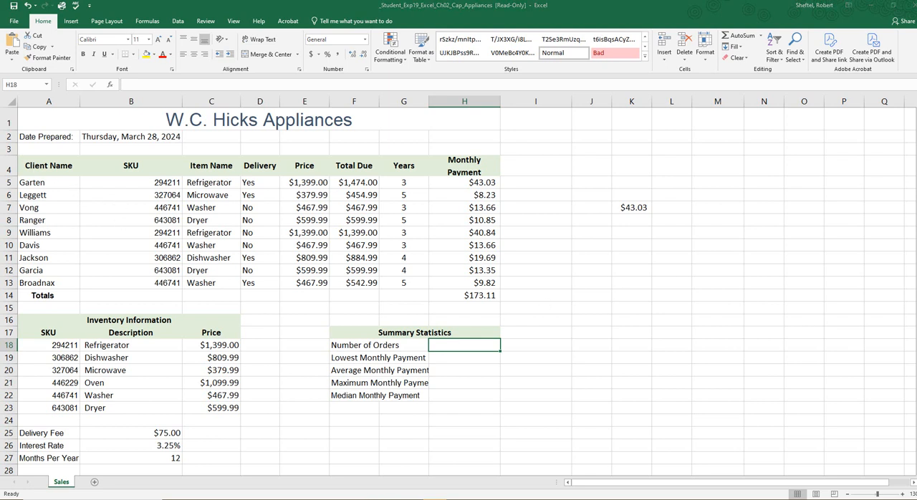
click(432, 406)
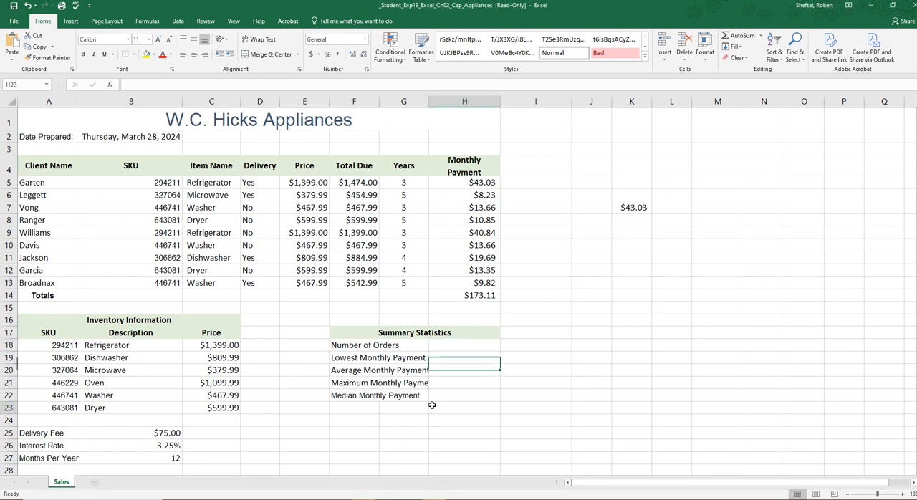
click(467, 347)
text(=)
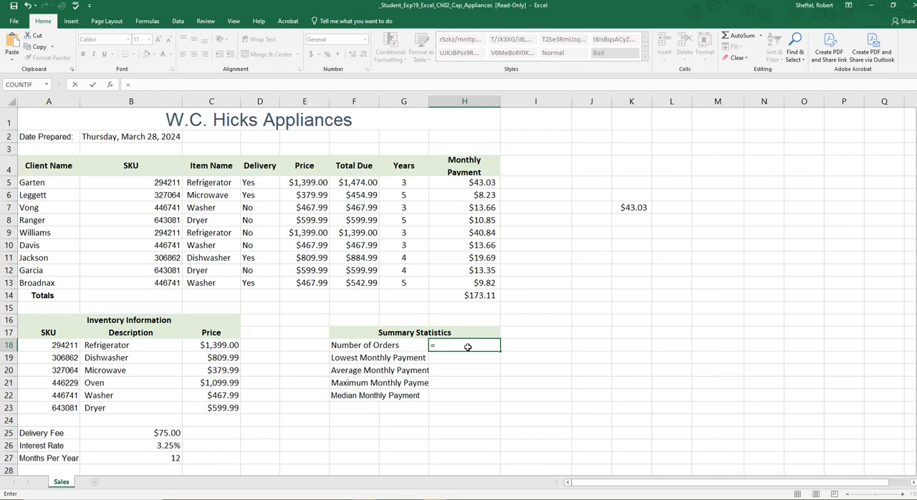
text(Count)
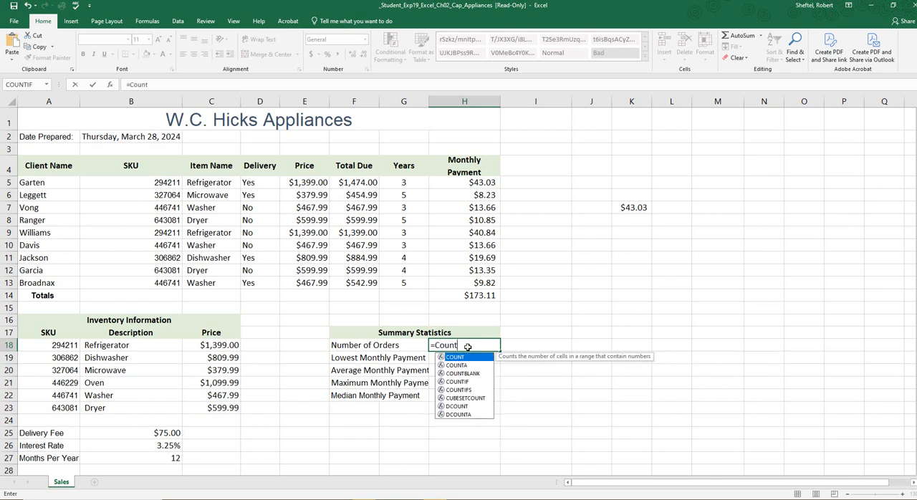
text(A)
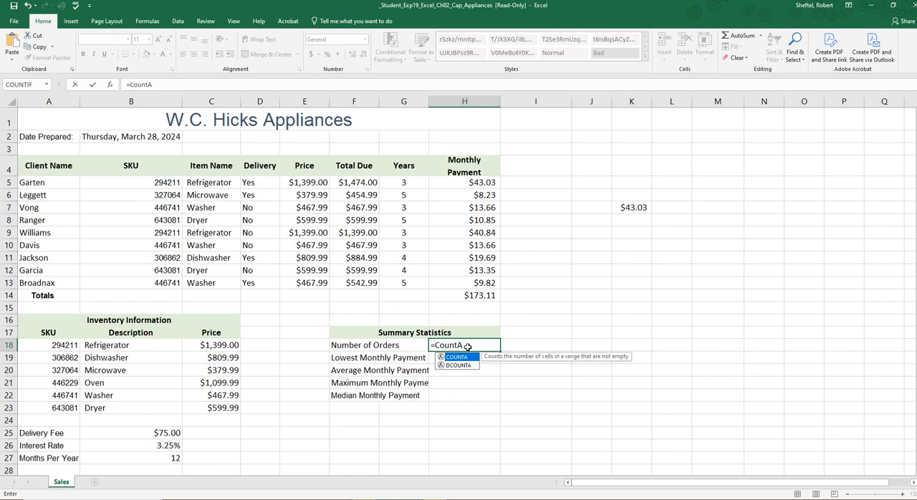
key(BackSpace)
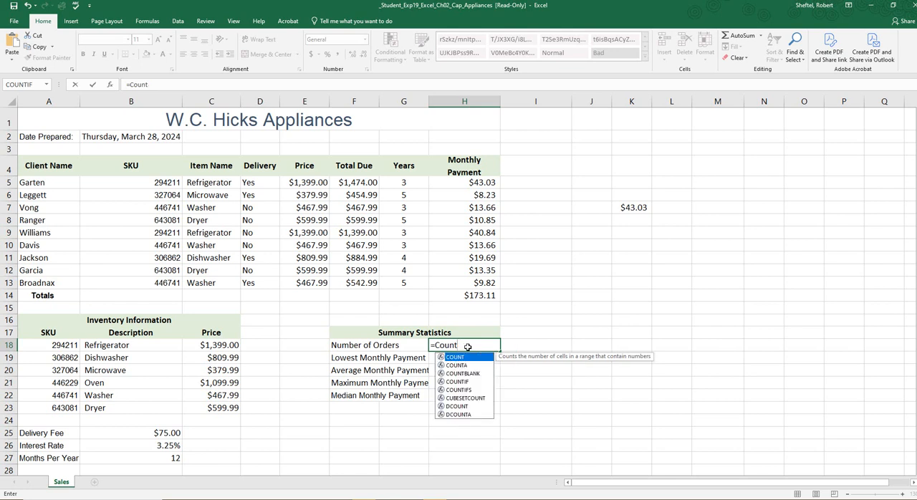
key(BackSpace)
text(a)
key(BackSpace)
text(t)
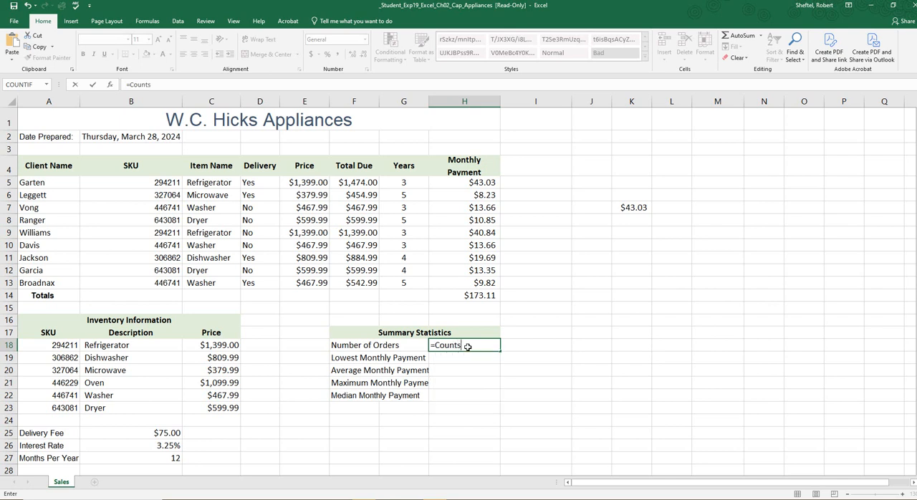
text(a)
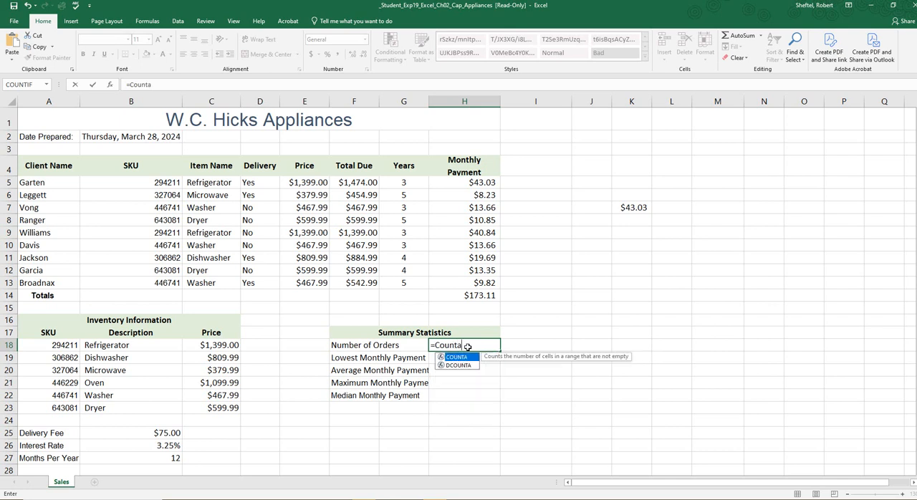
double_click(451, 357)
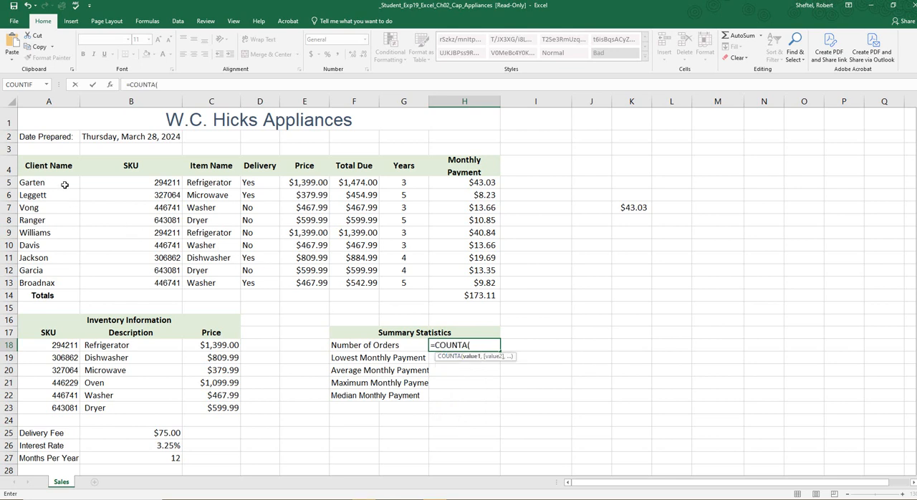
drag(65, 185, 52, 285)
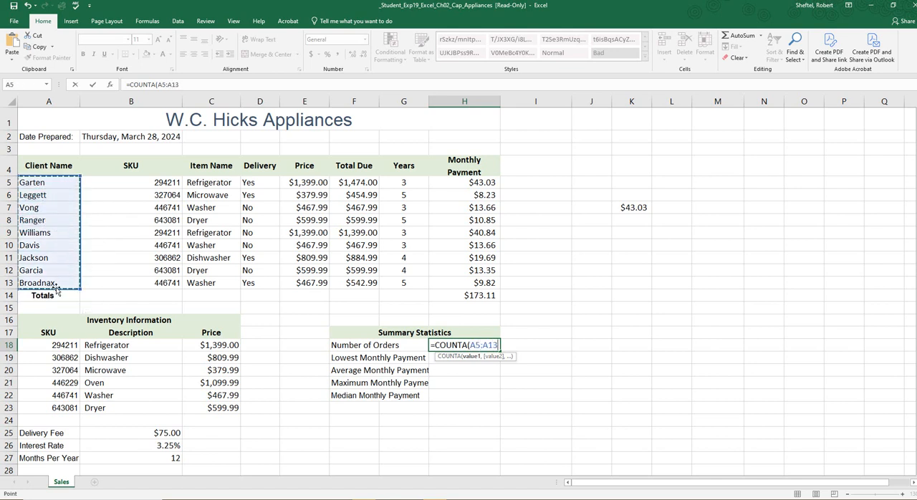
text(0)
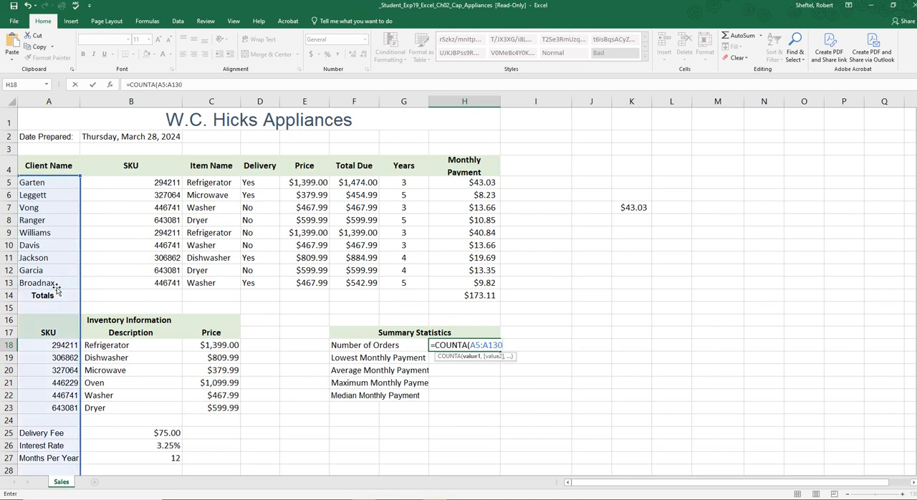
key(BackSpace)
text())
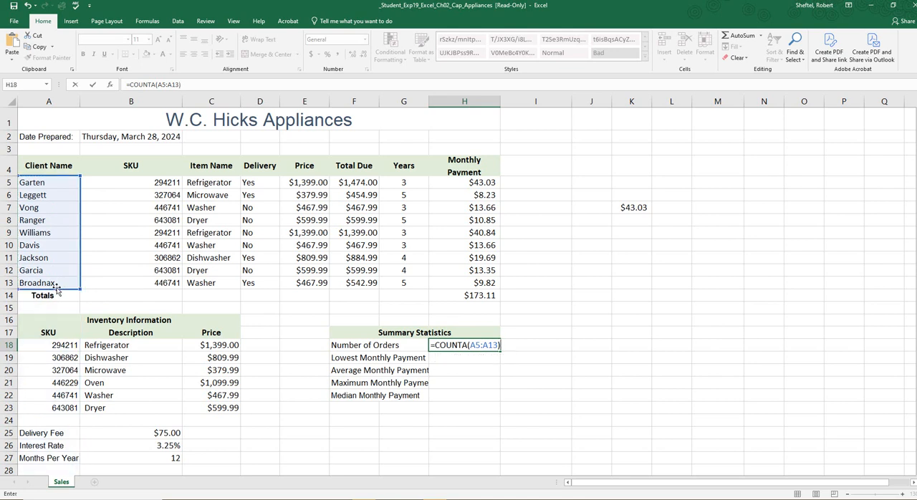
key(Return)
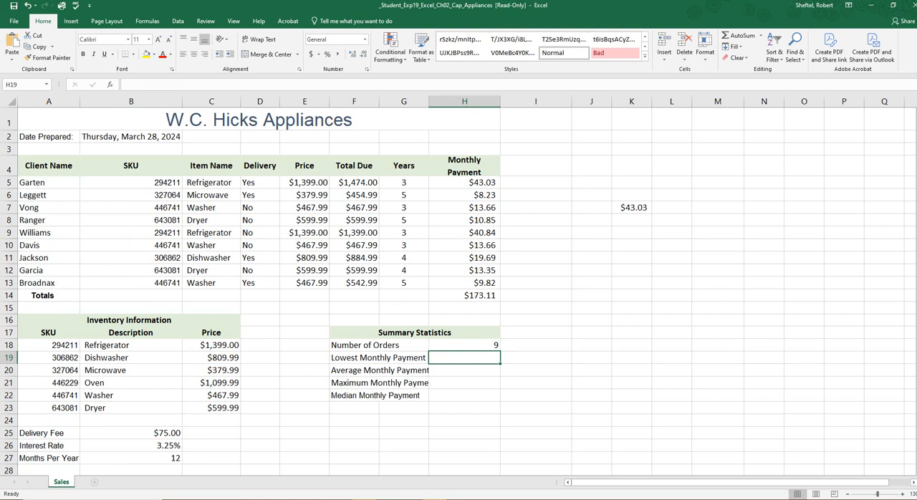
Step: Review the formula in H18 and compare the Number of Orders with the final result image in Paint
click(469, 345)
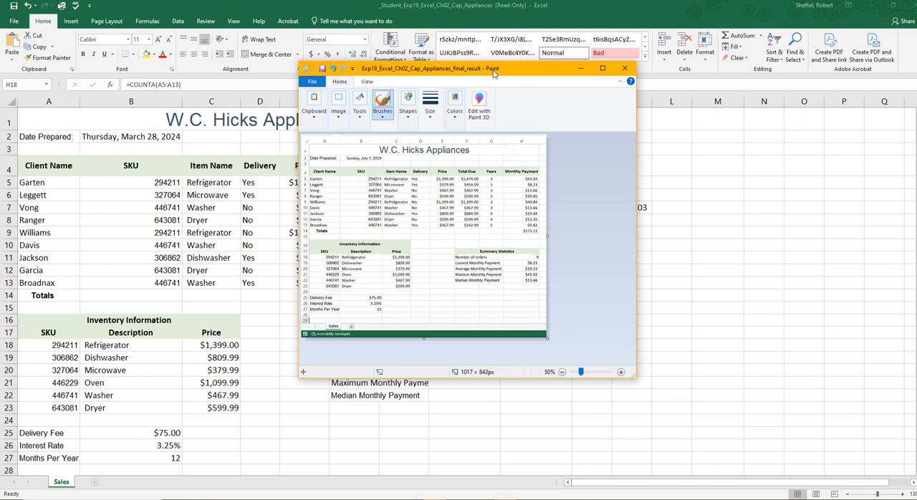
mouse_move(493, 74)
mouse_down()
mouse_move(760, 149)
mouse_move(916, 165)
mouse_up()
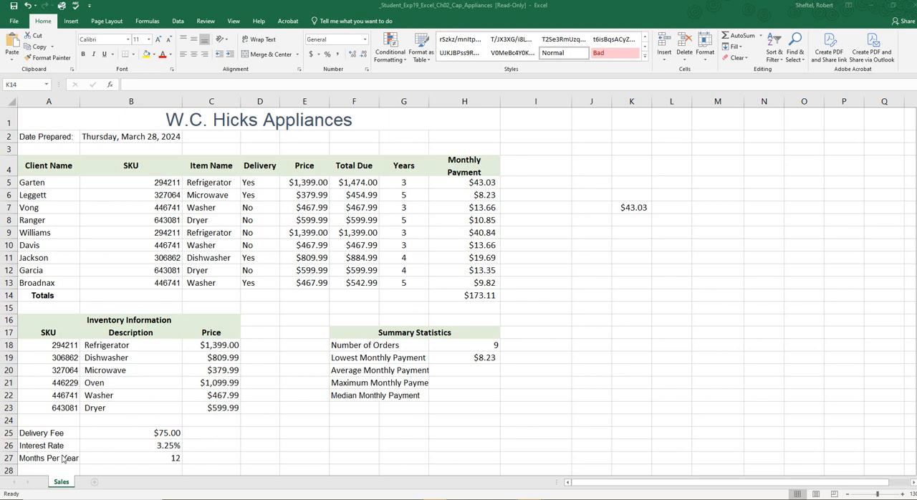
Step: Calculate the Average Monthly Payment by entering =AVERAGE(H5:H13) in H20
click(490, 371)
click(483, 370)
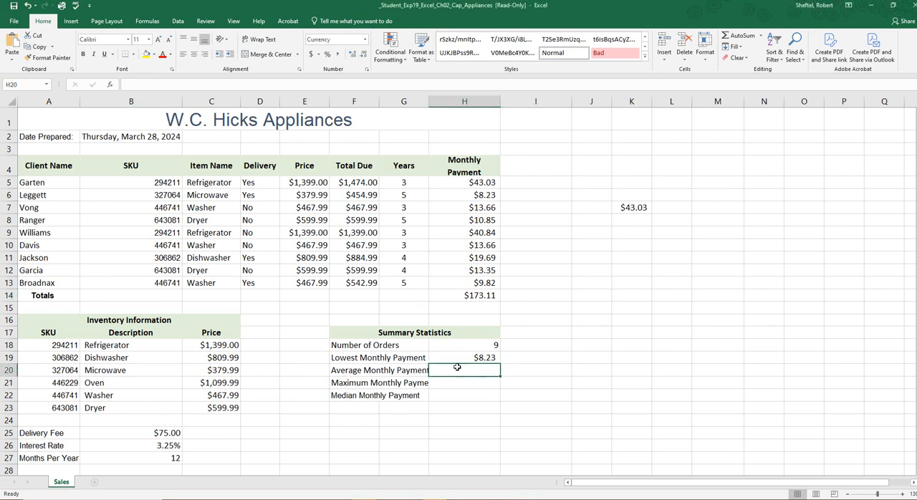
text(=)
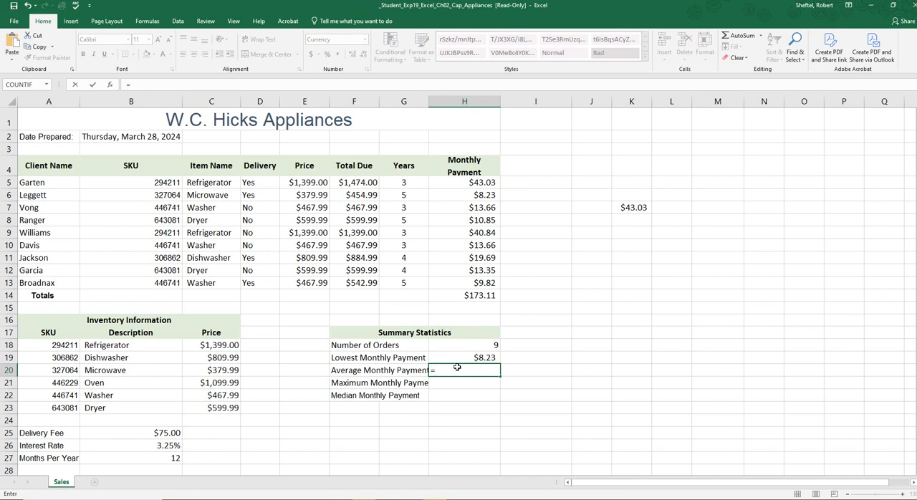
text(A)
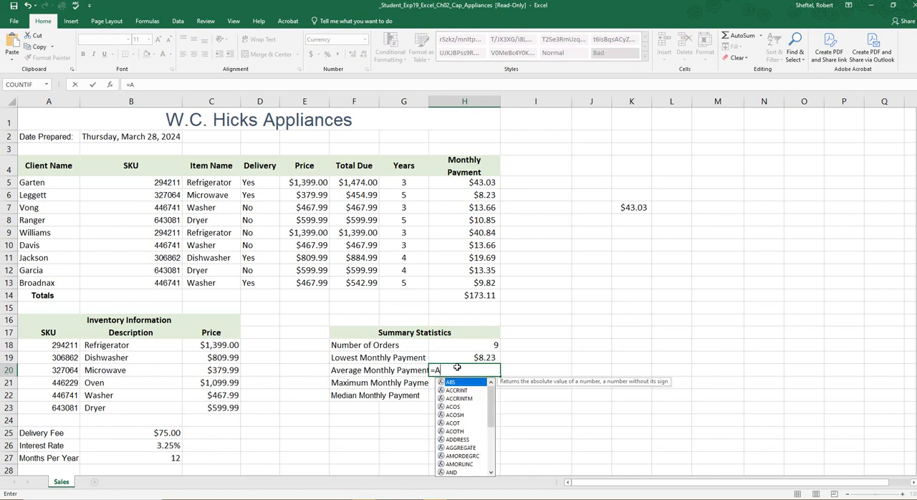
text(V)
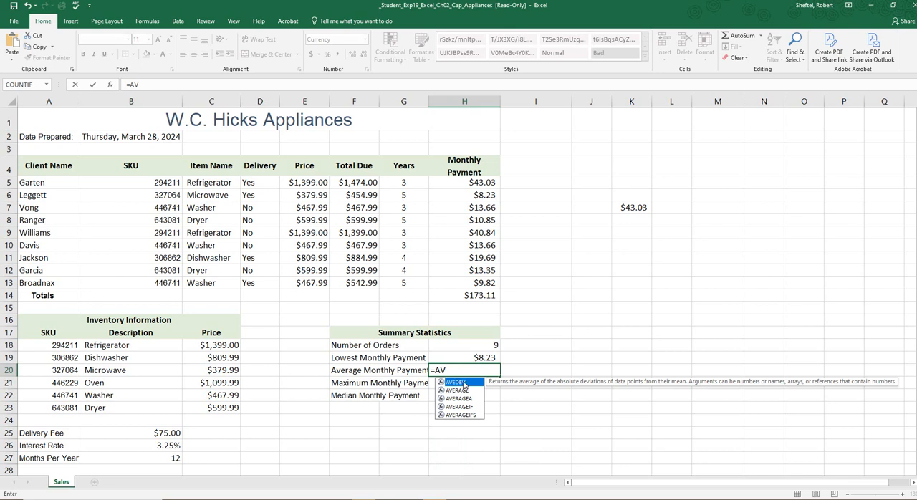
click(449, 393)
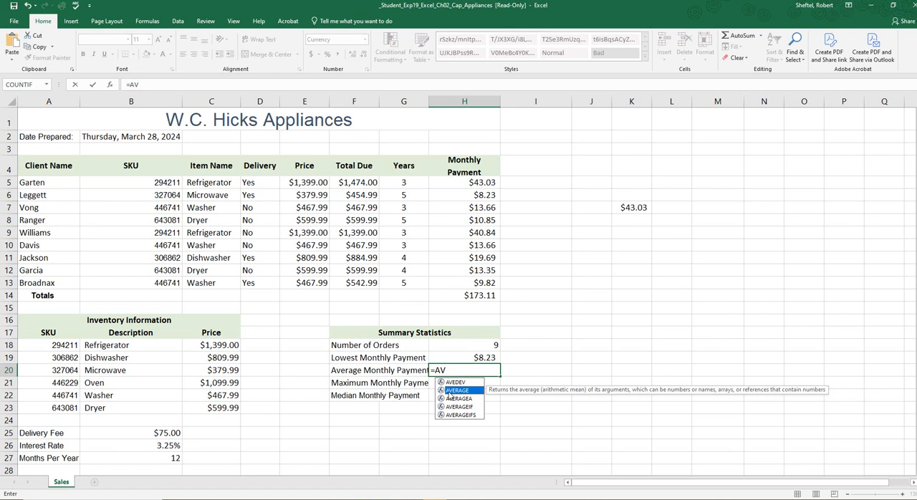
double_click(449, 393)
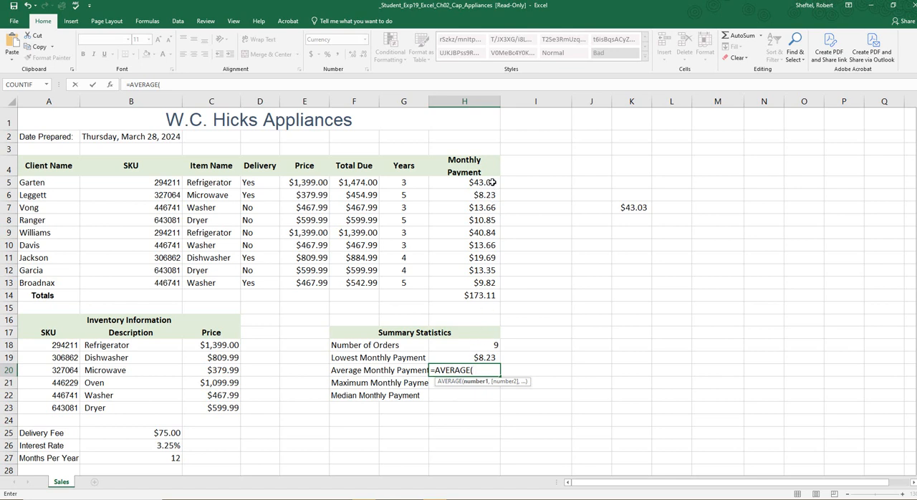
drag(492, 182, 494, 287)
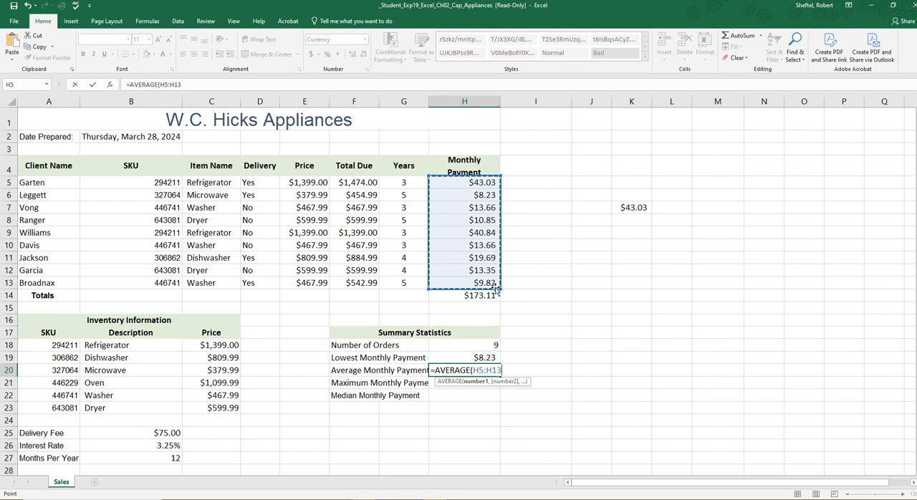
text())
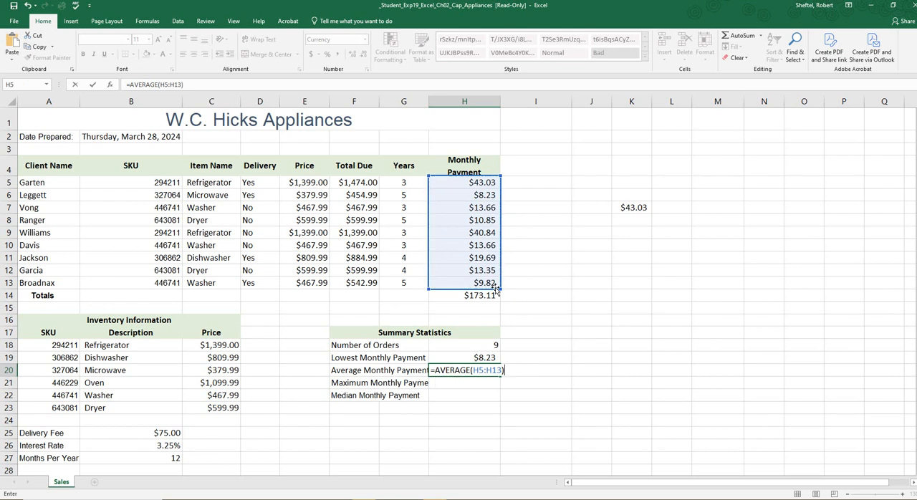
key(Return)
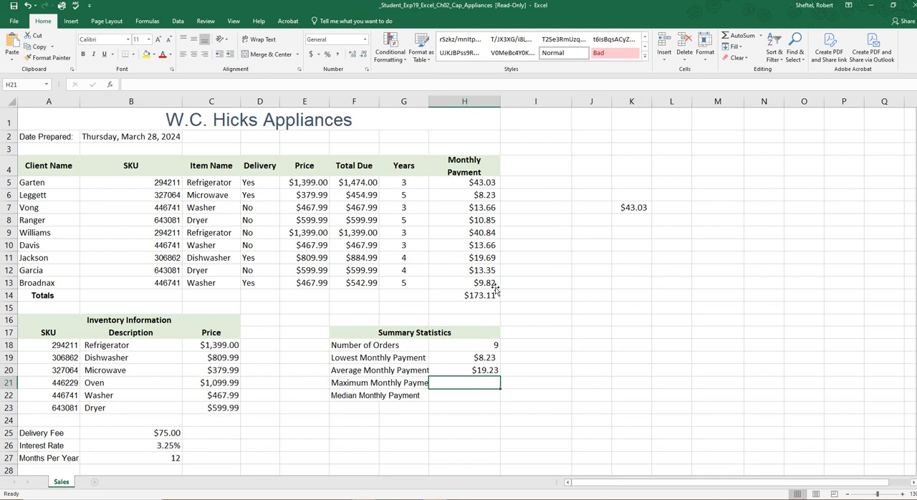
Step: Check the number format of H20 and compare the lowest and average payments with the final result image in Paint
click(493, 368)
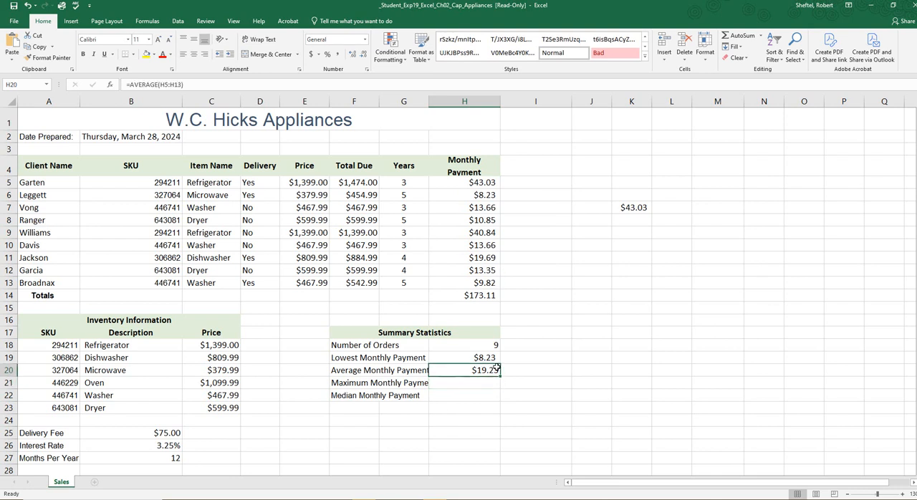
click(365, 40)
click(365, 40)
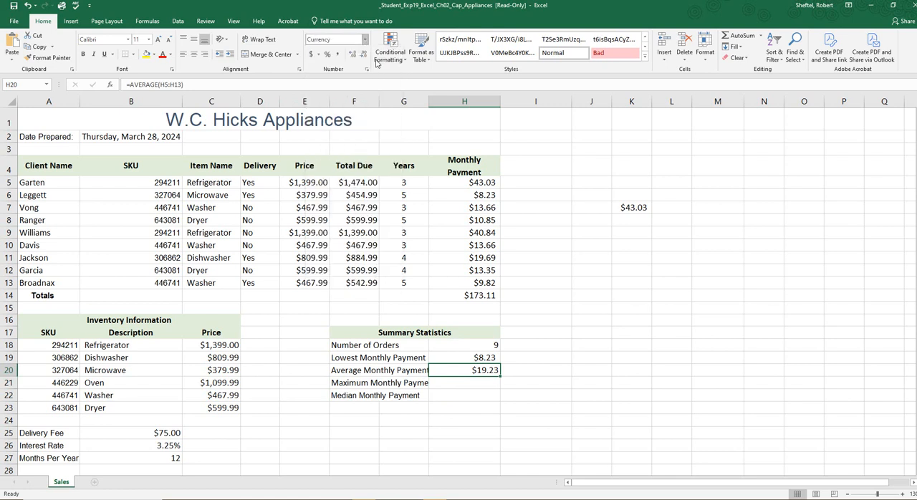
click(533, 434)
mouse_move(494, 358)
mouse_down()
mouse_move(494, 381)
mouse_move(494, 369)
mouse_up()
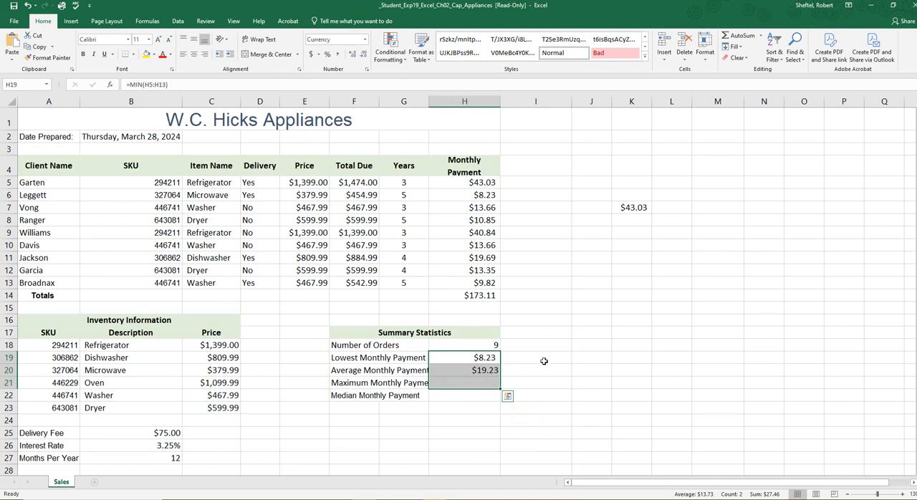
click(545, 359)
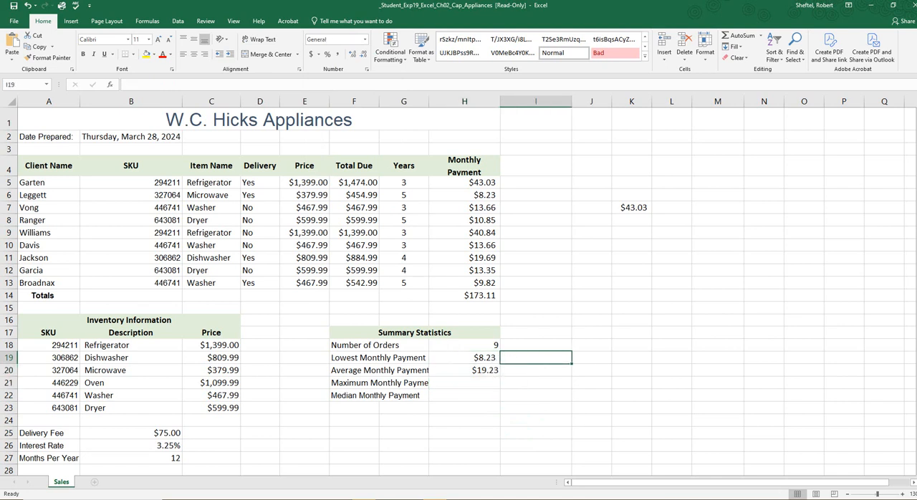
mouse_move(916, 9)
mouse_down()
mouse_move(671, 32)
mouse_move(579, 54)
mouse_move(652, 70)
mouse_move(749, 117)
mouse_up()
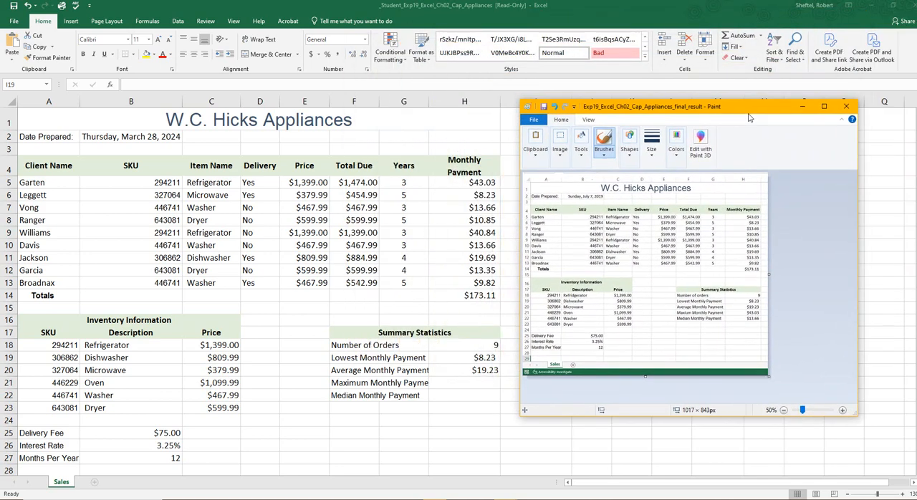
mouse_move(749, 118)
mouse_down()
mouse_move(916, 122)
mouse_move(916, 6)
mouse_up()
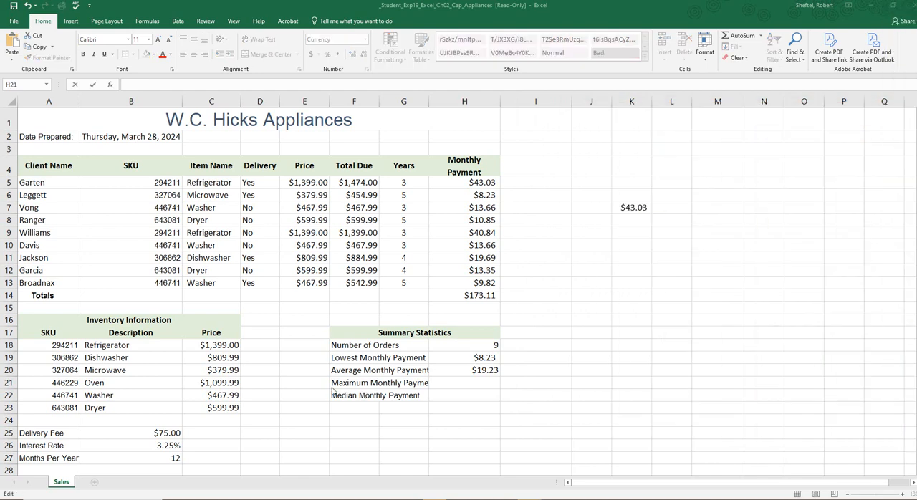
Step: Calculate the Maximum Monthly Payment by entering =MAX(H5:H13) in H21
click(341, 383)
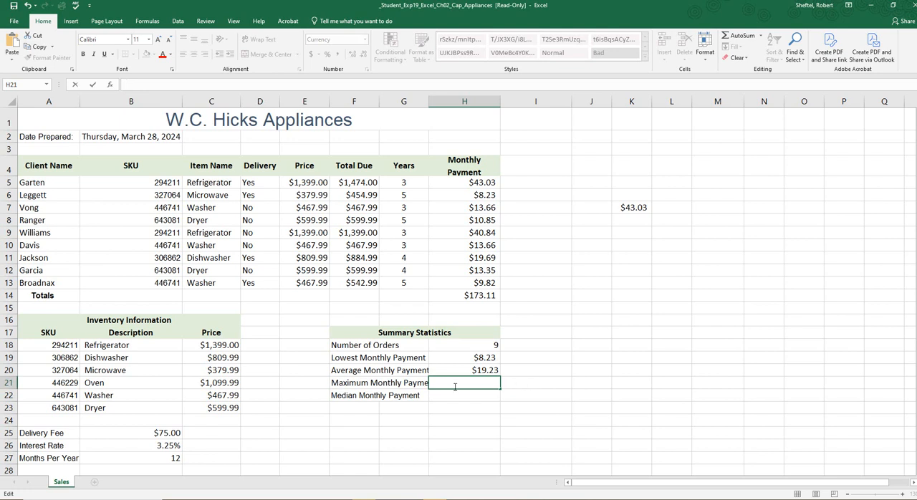
text(=)
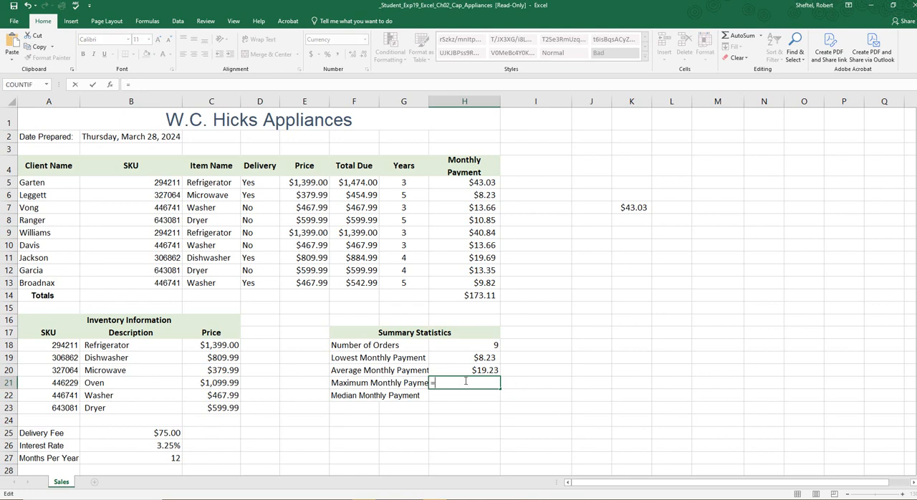
text(MA)
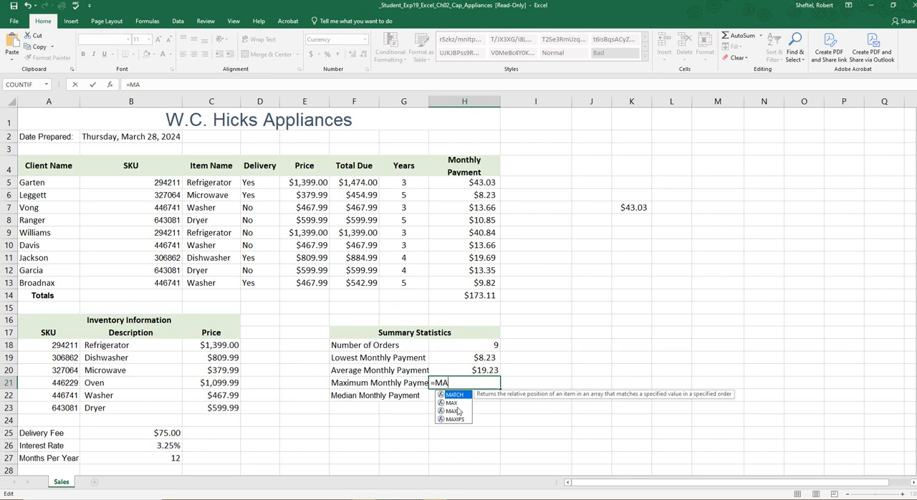
click(451, 403)
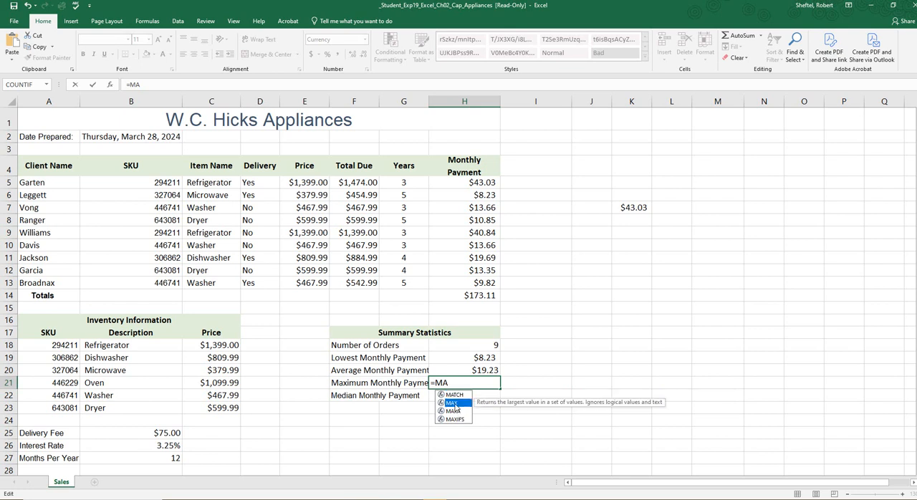
double_click(452, 403)
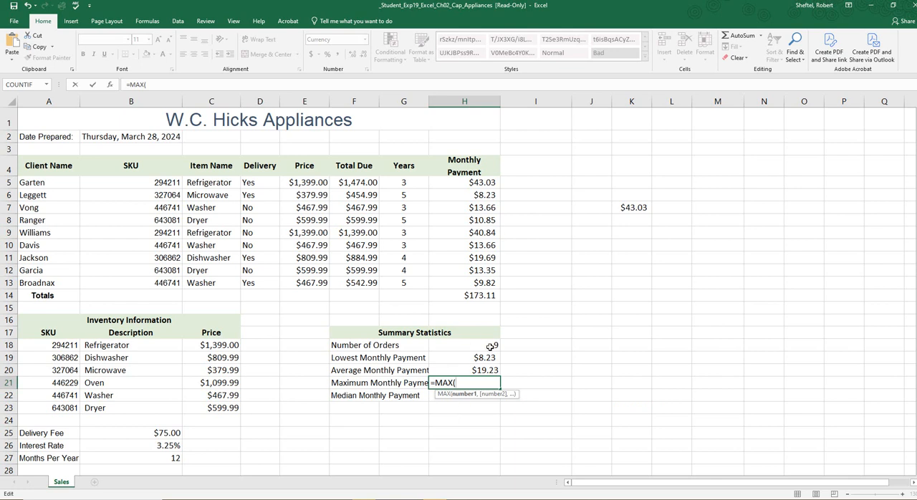
drag(489, 182, 486, 280)
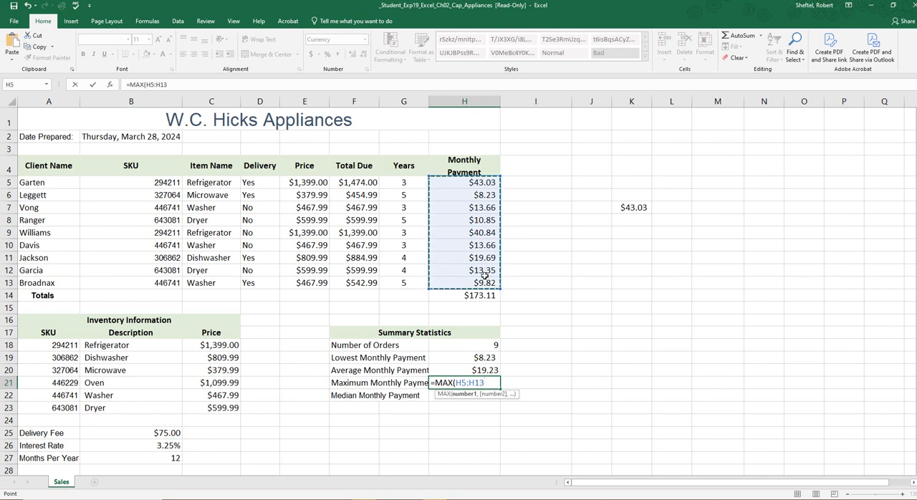
text())
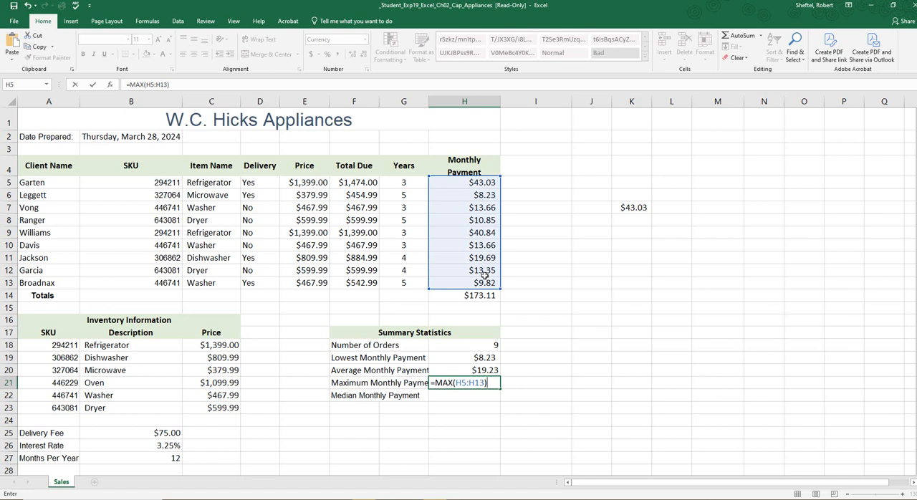
key(Return)
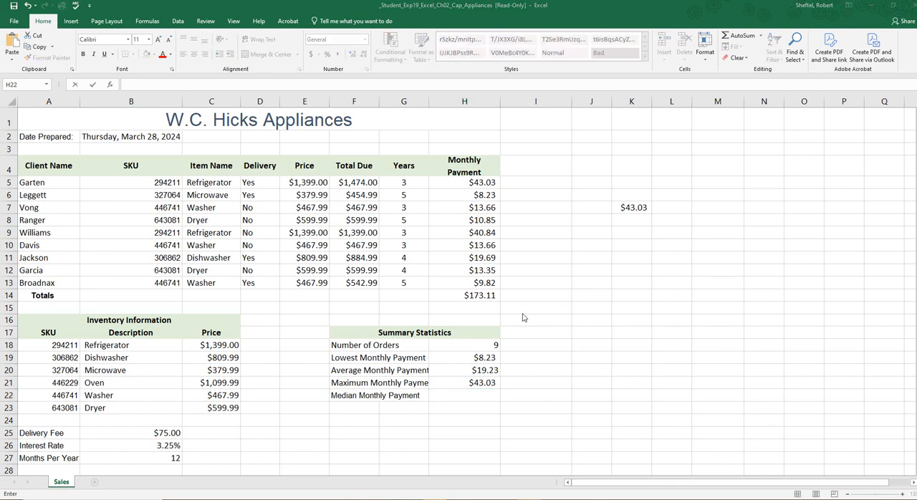
Step: Calculate the Median Monthly Payment by entering =MEDIAN(H5:H13) in H22
click(467, 395)
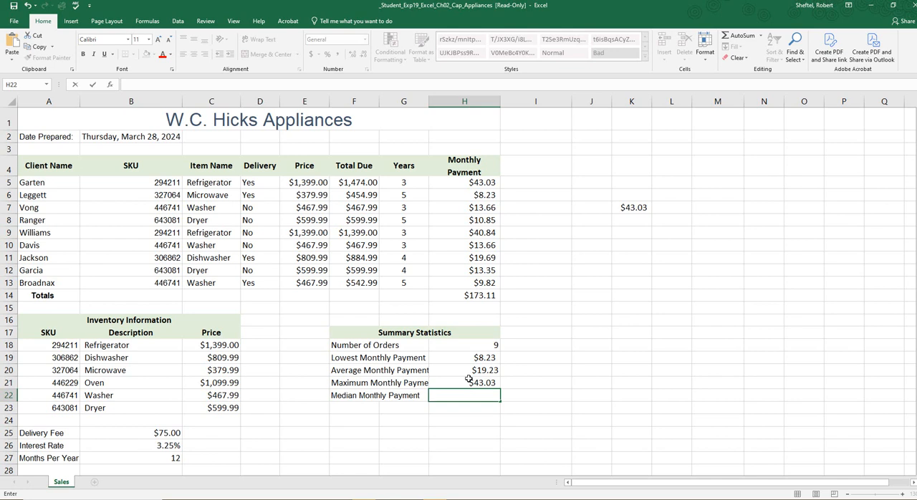
text(=)
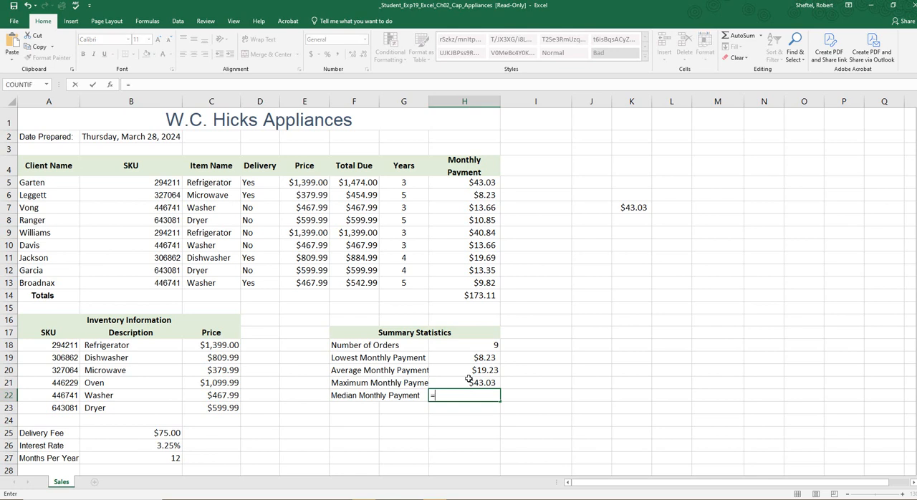
text(ME)
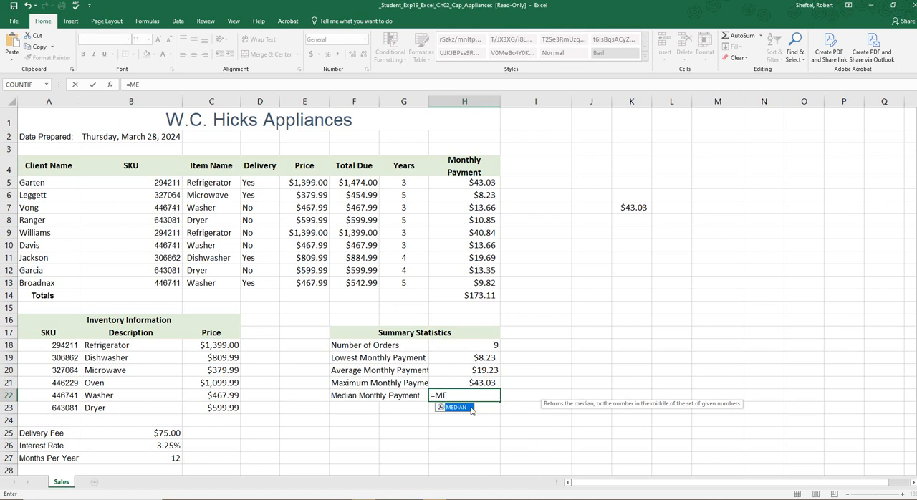
double_click(452, 407)
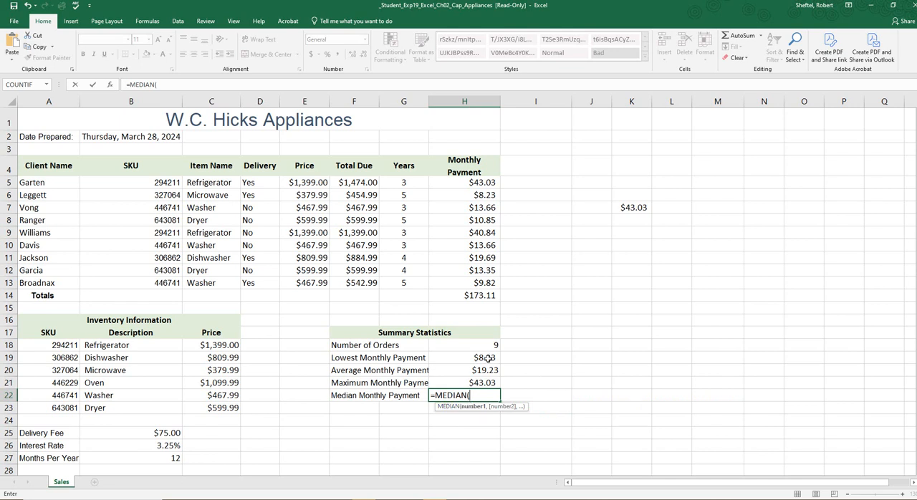
drag(483, 184, 470, 283)
text())
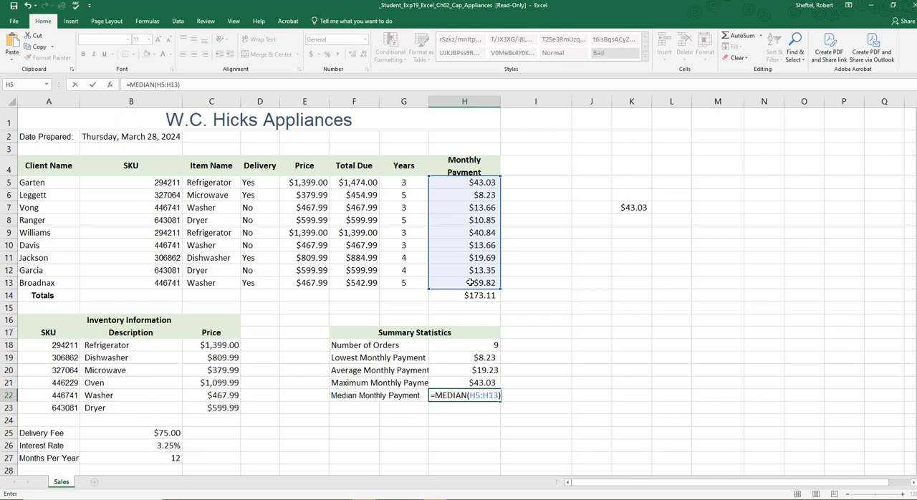
key(Return)
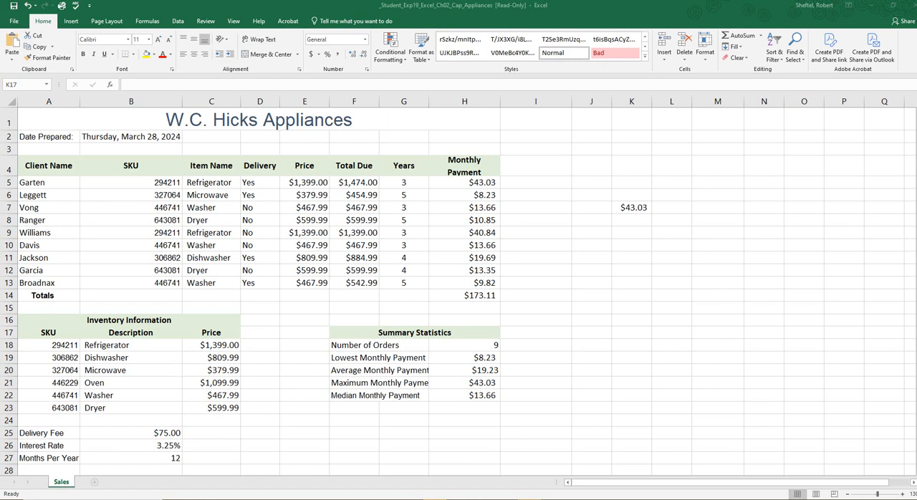
Step: Apply the Currency number format to the payment statistics in H19:H22
click(478, 346)
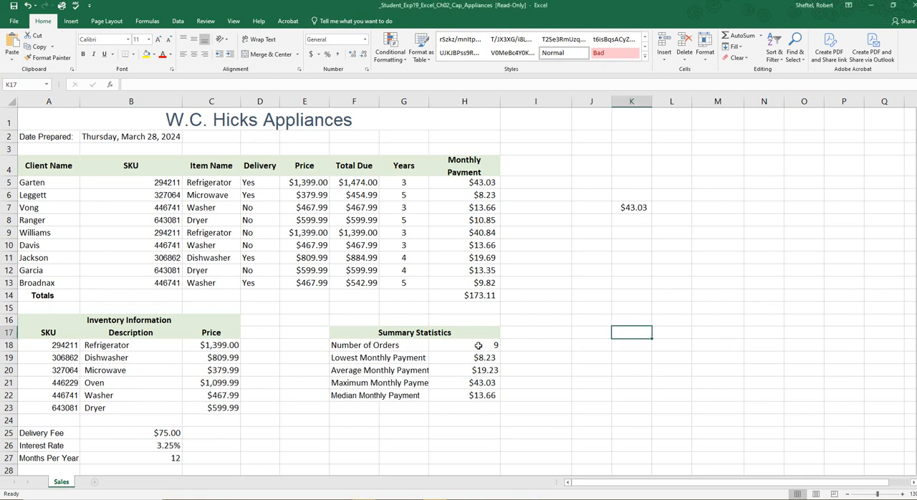
click(478, 346)
click(478, 358)
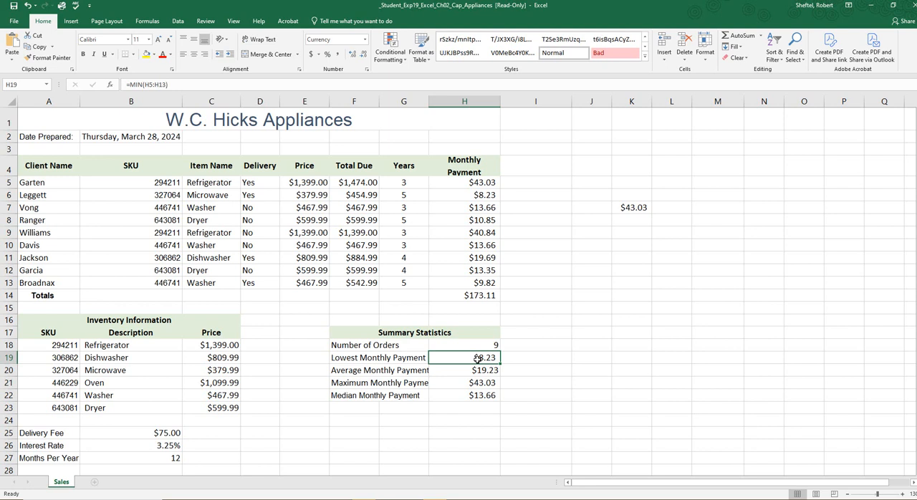
drag(478, 358, 475, 393)
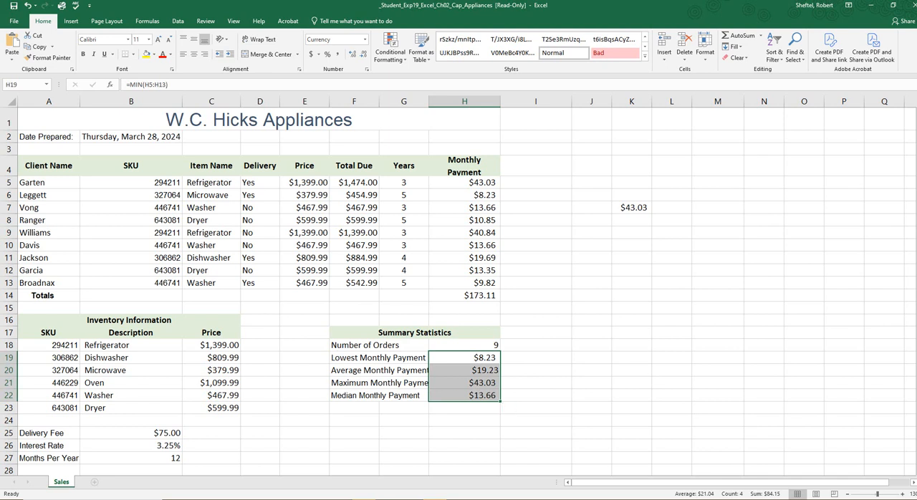
click(366, 40)
click(343, 98)
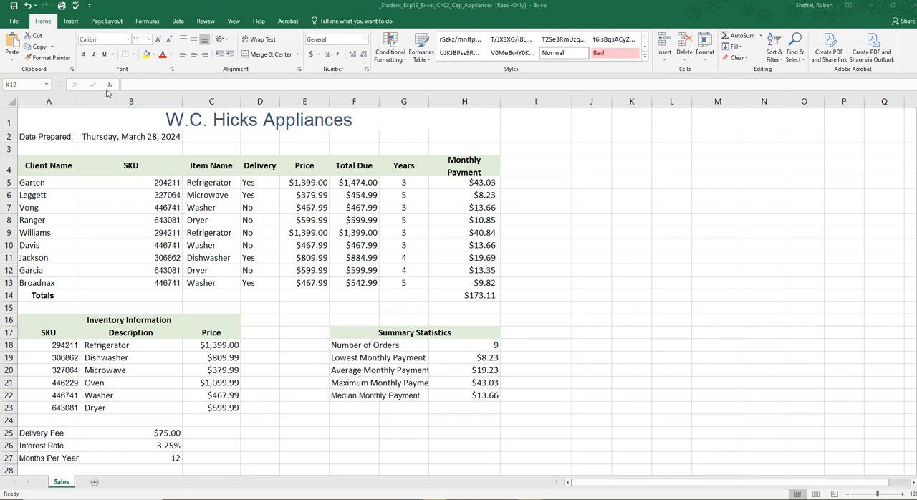
Step: Open the Sales sheet's footer for editing and enter the student's full name in its left section
click(81, 22)
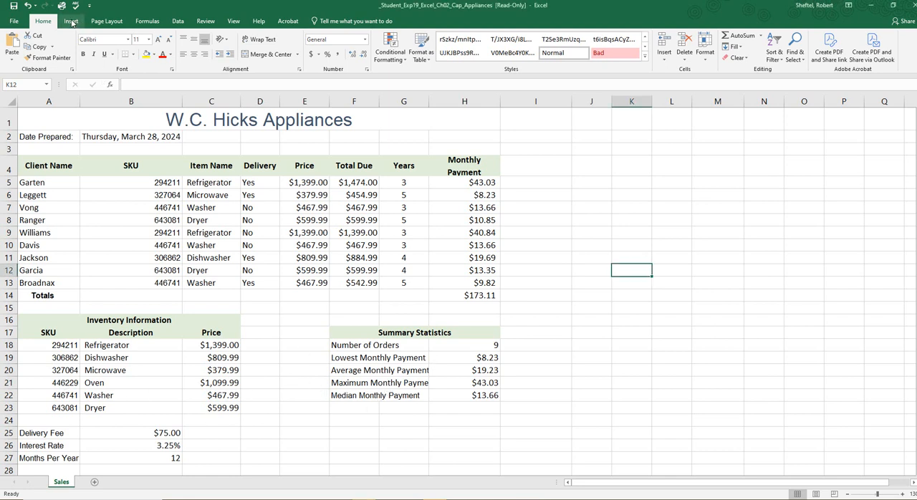
click(72, 22)
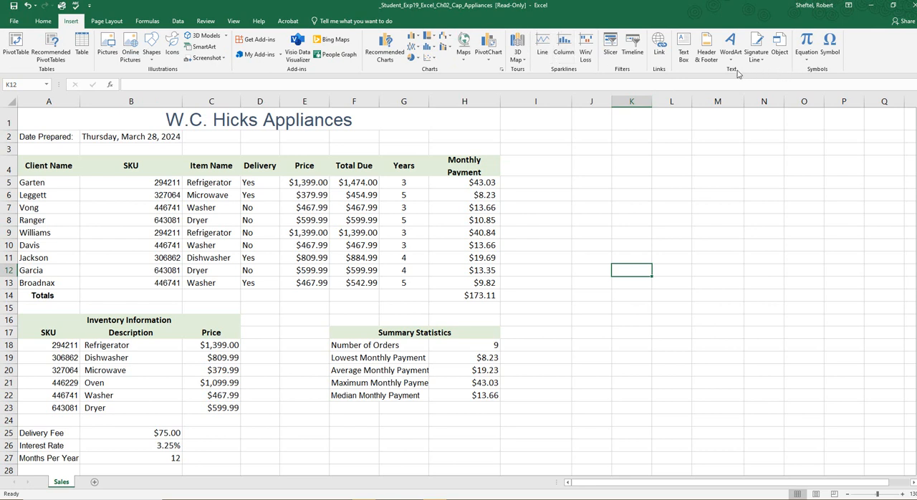
click(706, 49)
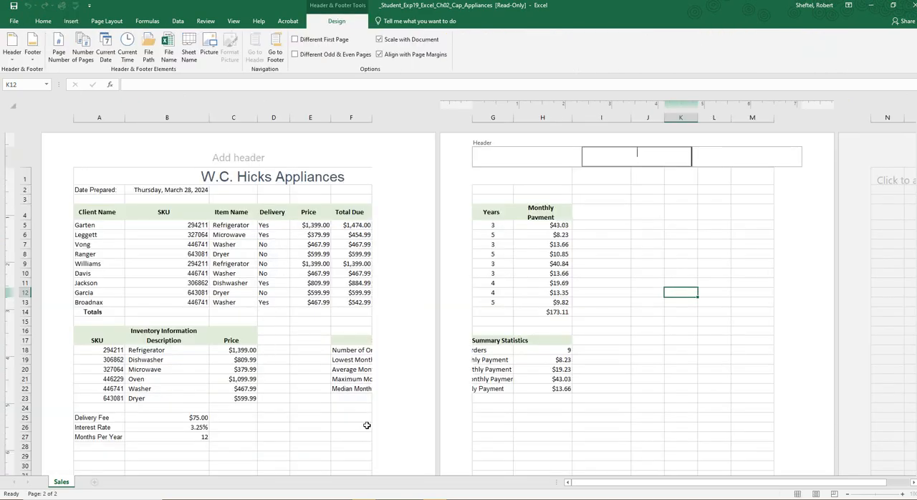
click(414, 418)
scroll(414, 418, down, 3)
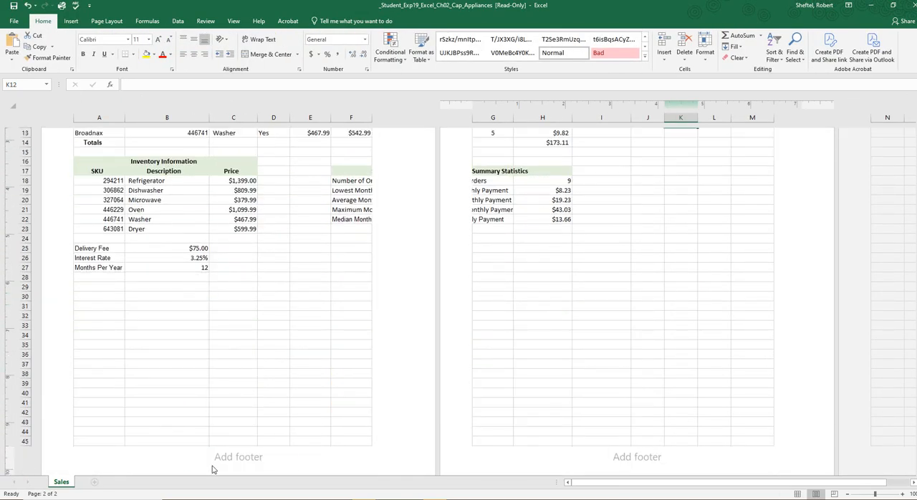
click(122, 456)
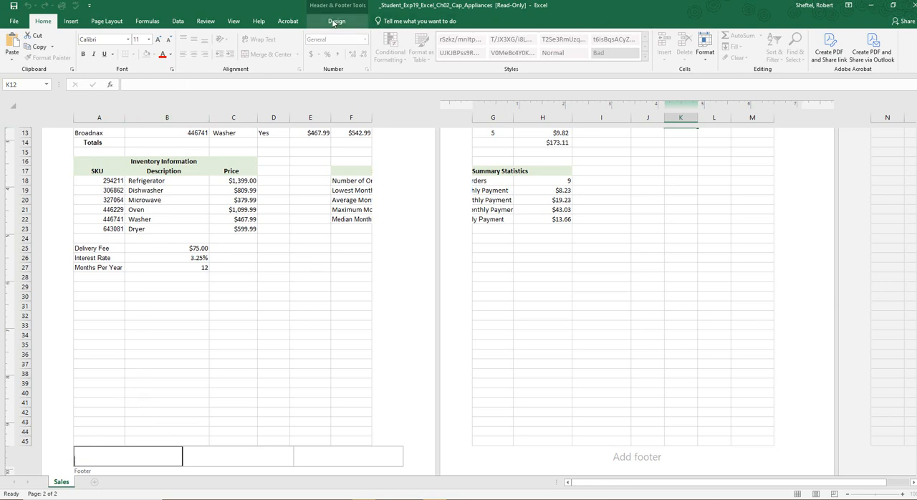
click(333, 22)
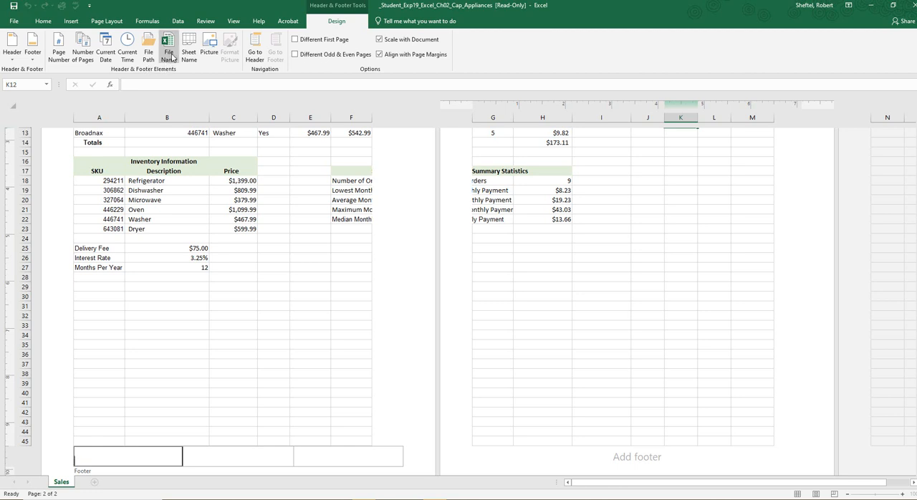
Step: Insert the sheet name code in the footer's center section and the file name code in its right section
click(230, 457)
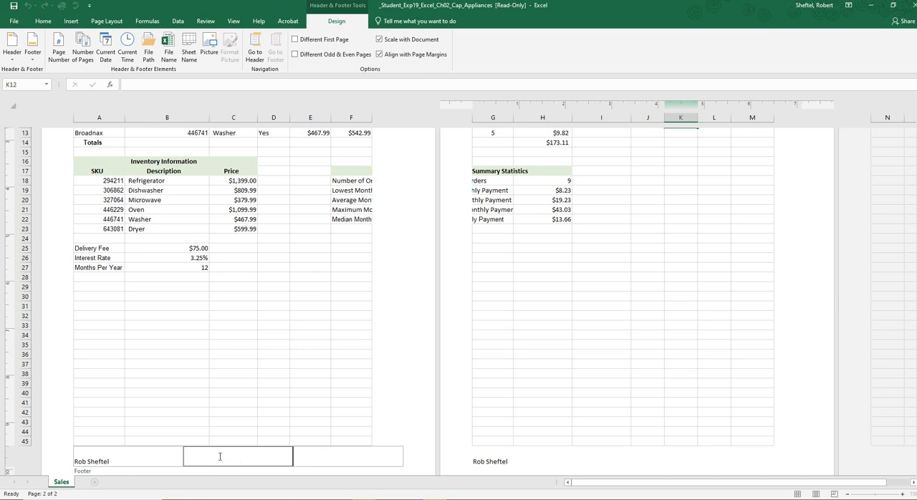
click(192, 50)
click(328, 453)
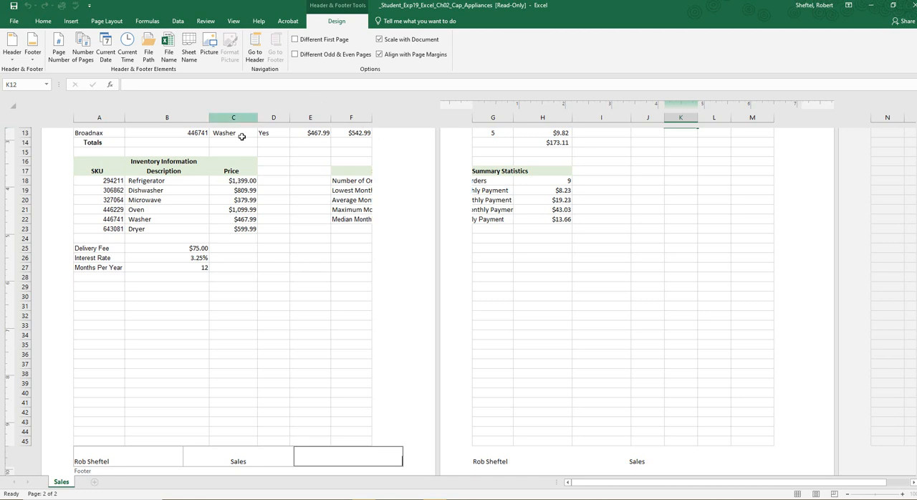
click(176, 55)
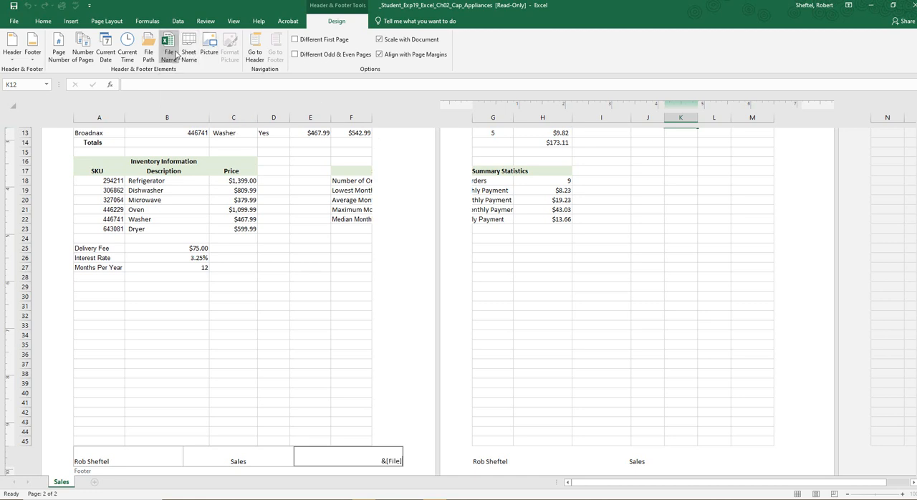
click(409, 437)
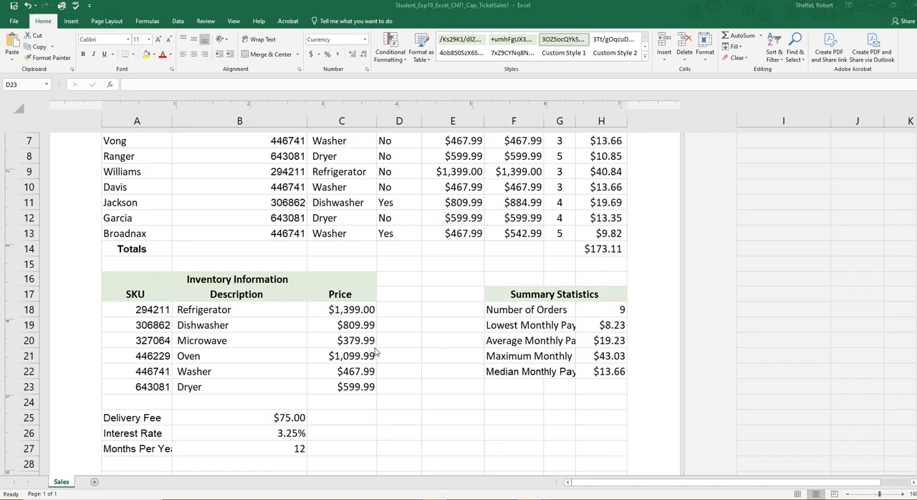
Step: Switch to the assignment page in the browser and upload Student_Exp19_Excel_Ch01_Cap_TicketSales1.xlsx from the Video Support folder as the completed assignment
click(405, 323)
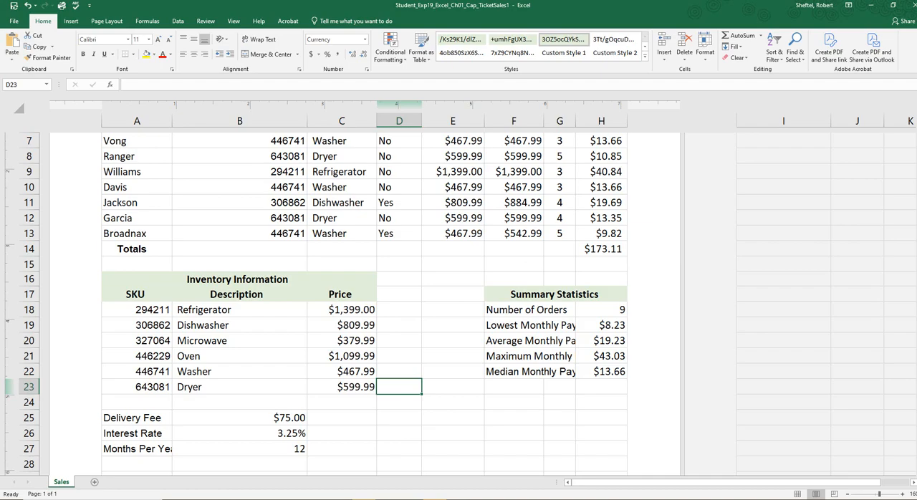
key(alt+Tab)
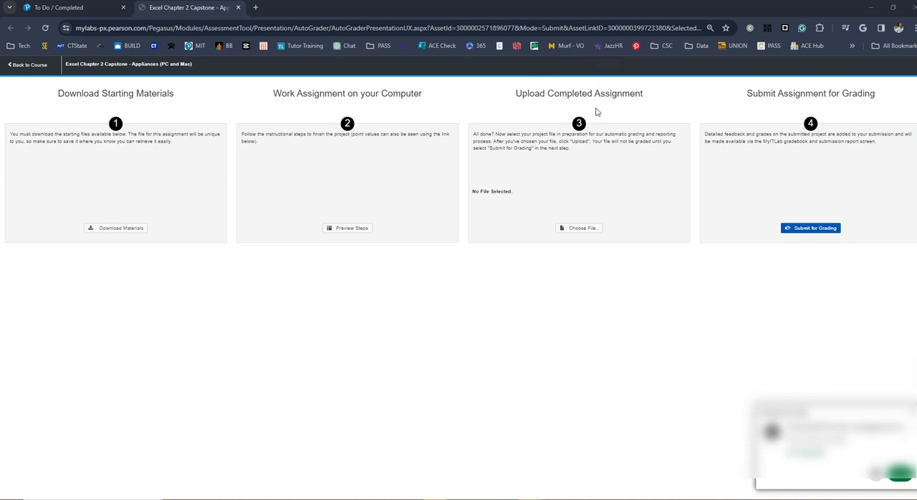
click(589, 230)
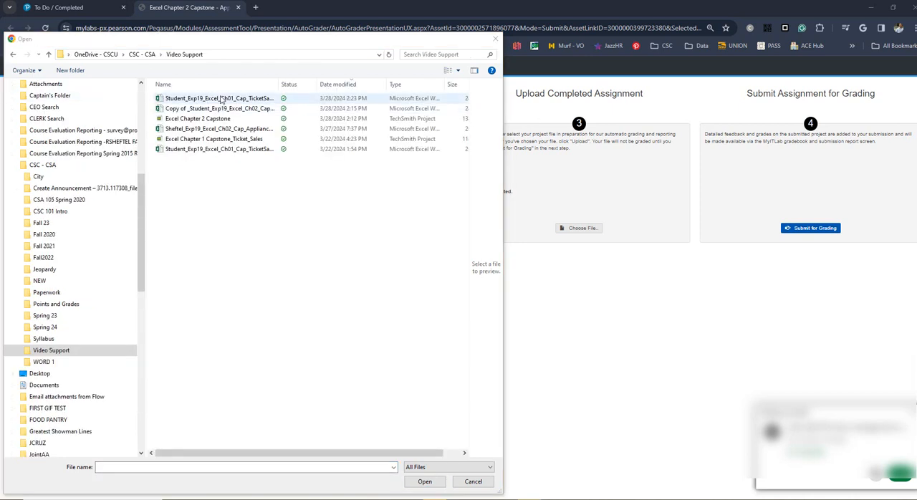
click(221, 98)
click(222, 98)
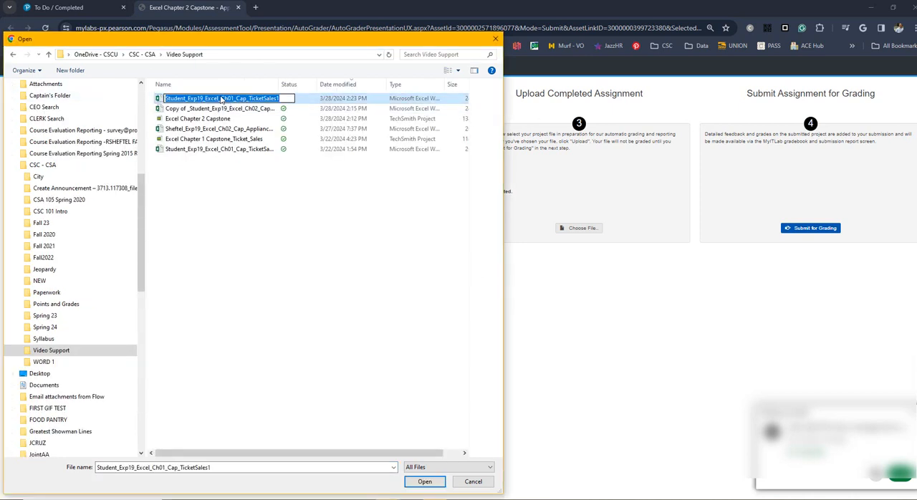
click(209, 119)
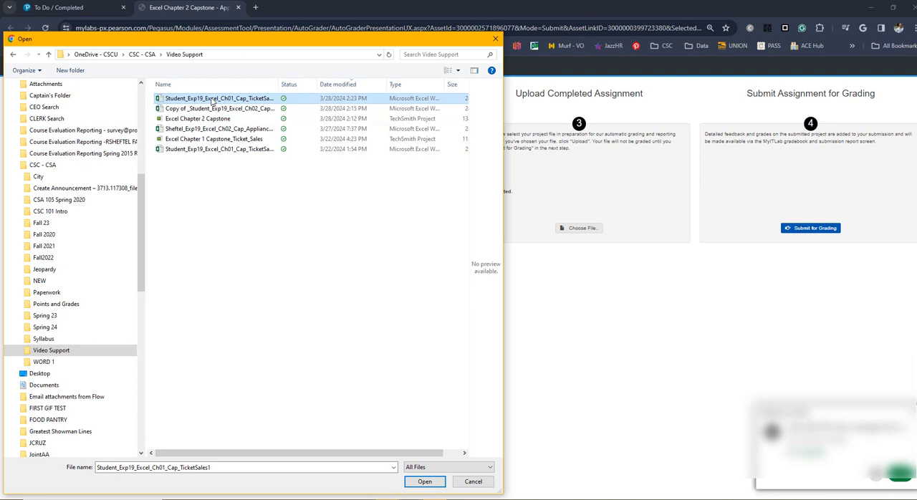
double_click(212, 102)
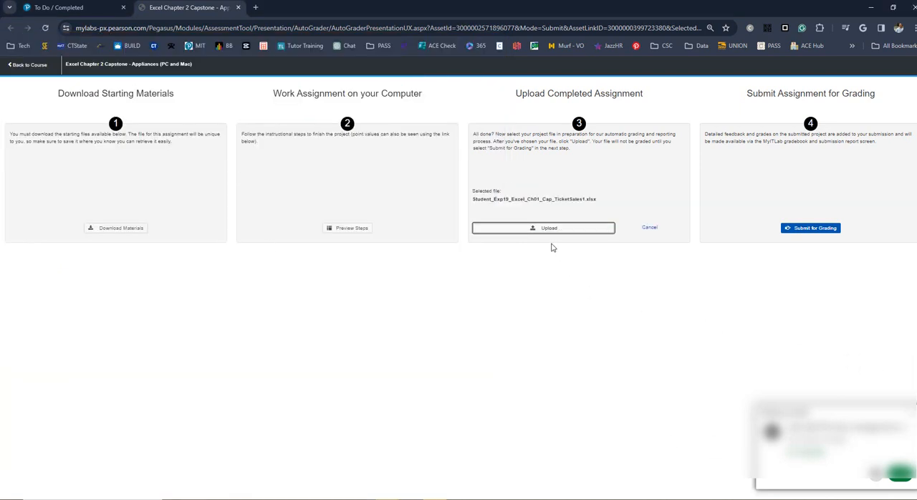
click(542, 229)
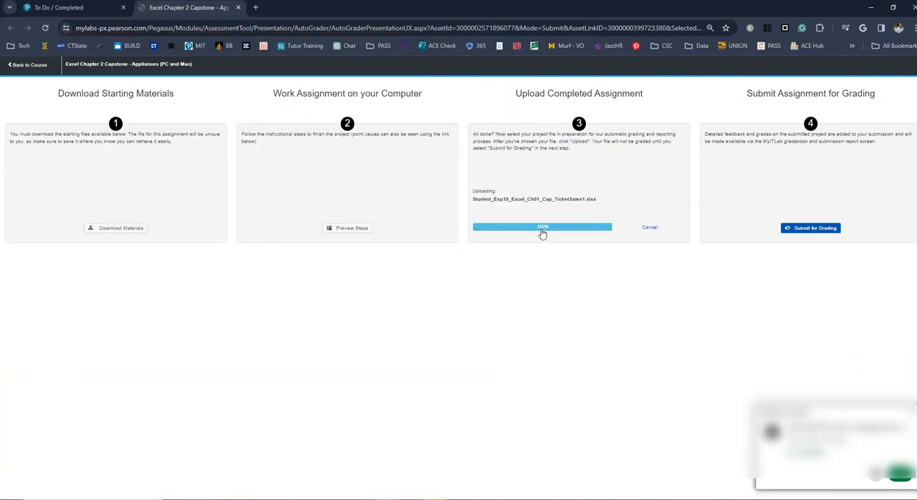